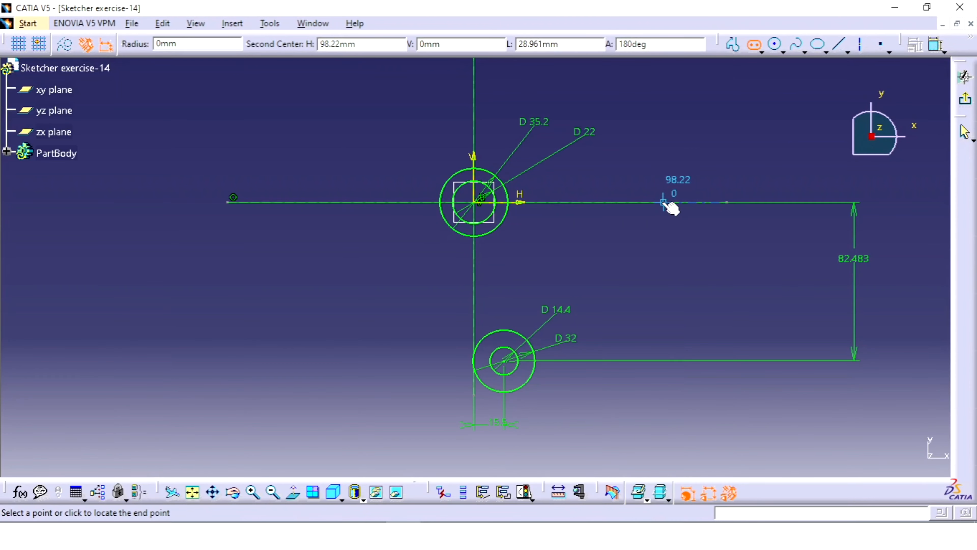
Step: Draw two concentric elongated holes on the horizontal axis, with centres about 29 mm apart and radii of about 13.1 mm and 24.8 mm
click(662, 202)
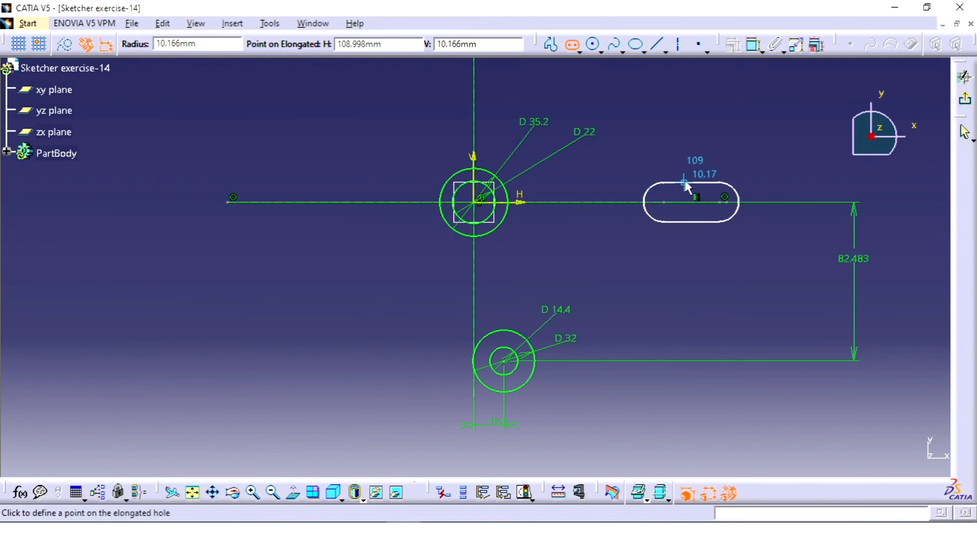
click(688, 176)
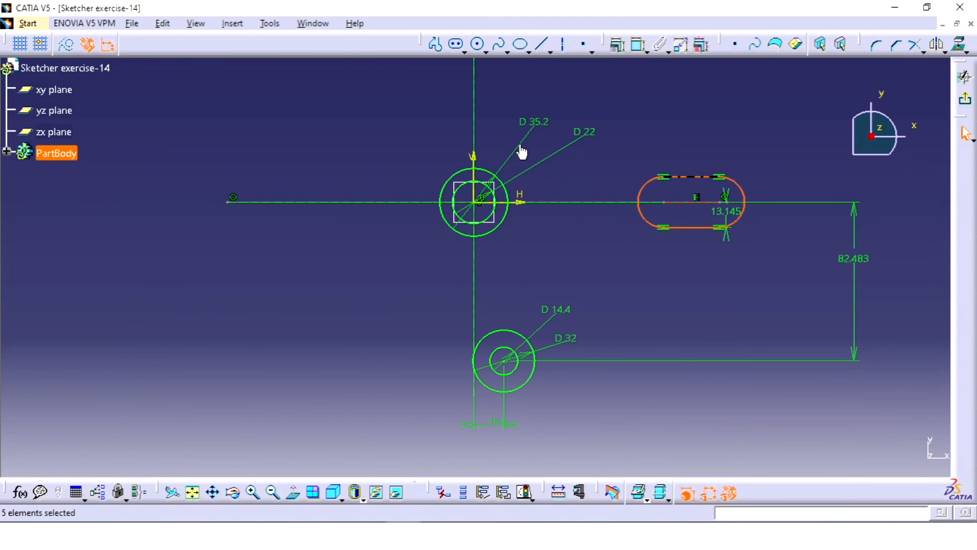
click(455, 43)
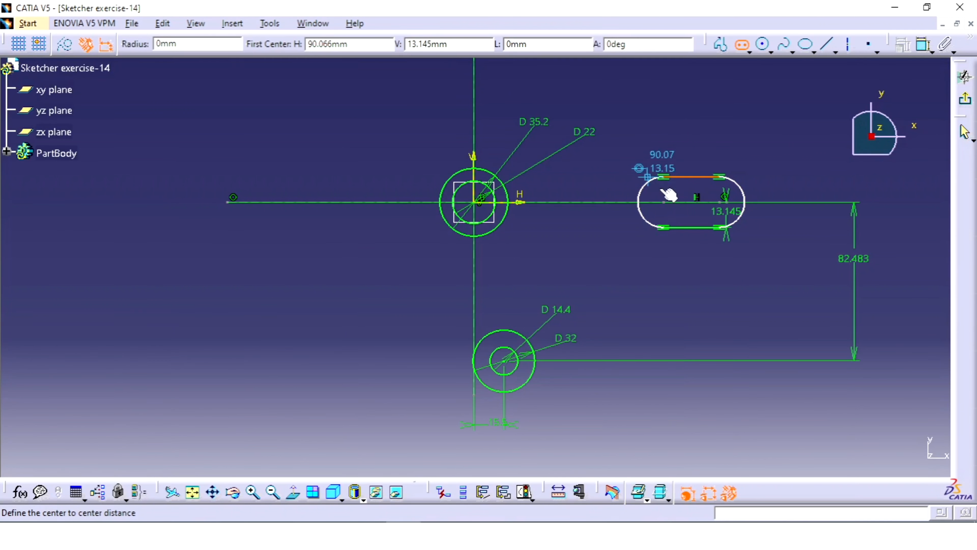
click(663, 203)
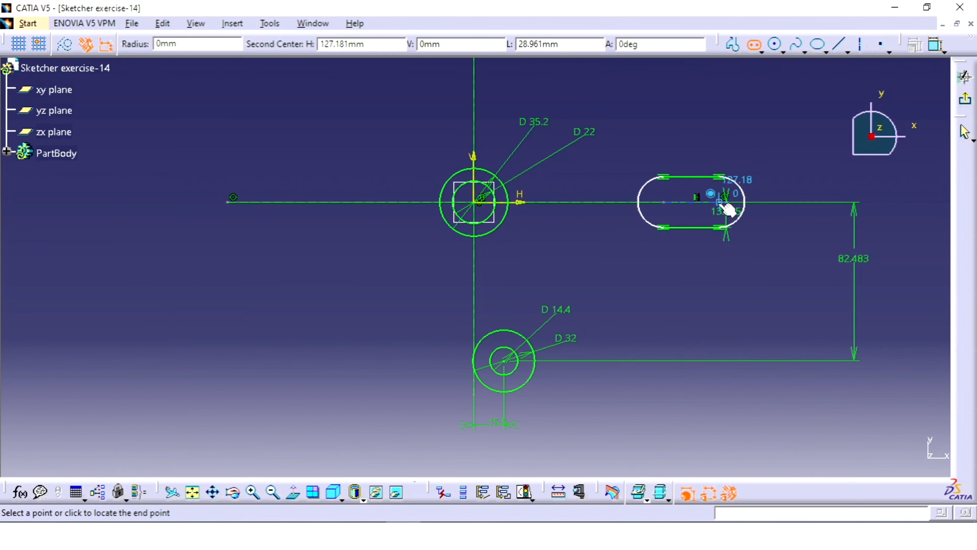
middle_drag(661, 229, 425, 205)
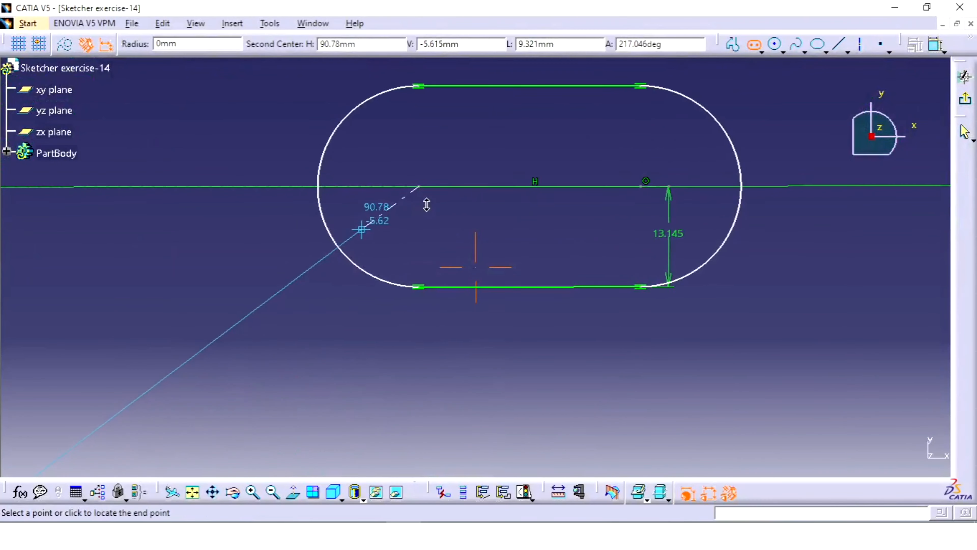
click(641, 188)
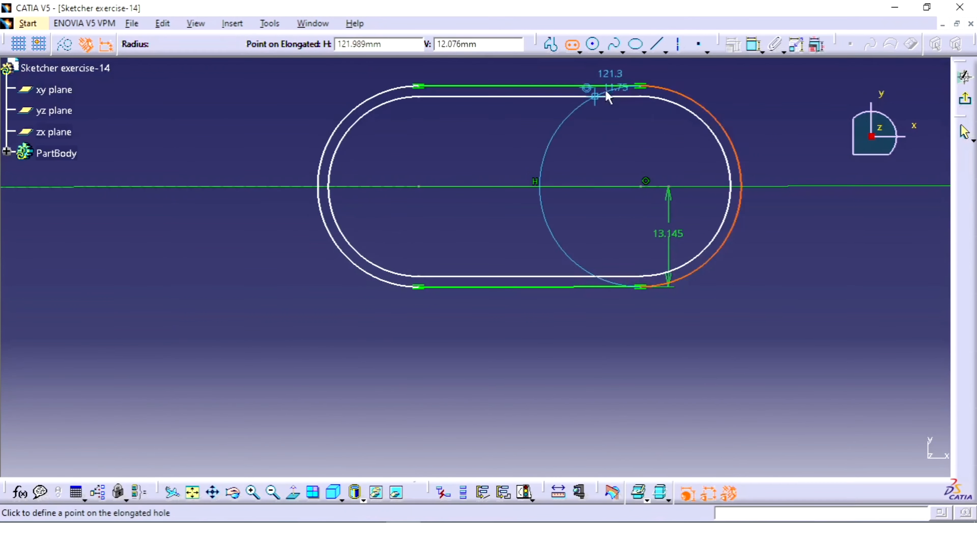
middle_drag(683, 89, 683, 187)
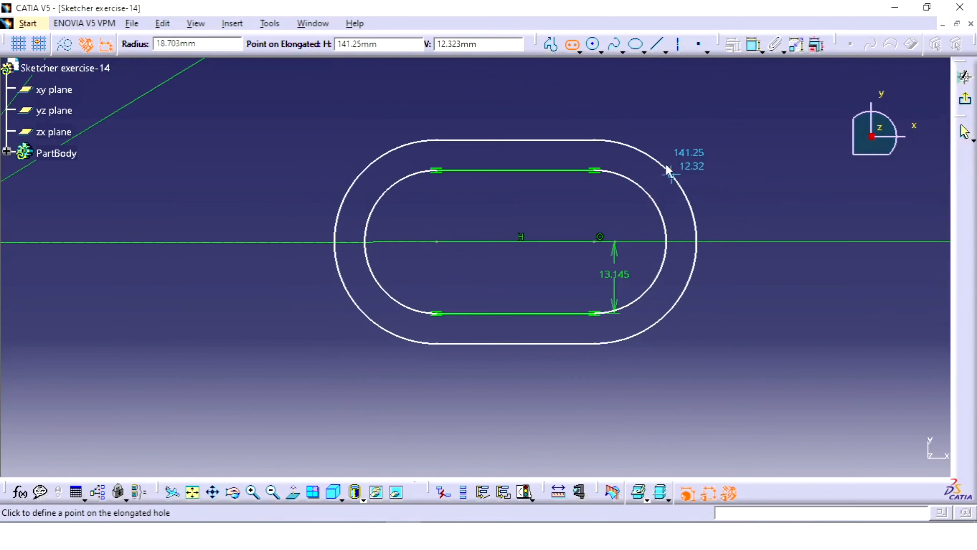
click(645, 120)
middle_drag(646, 131, 657, 212)
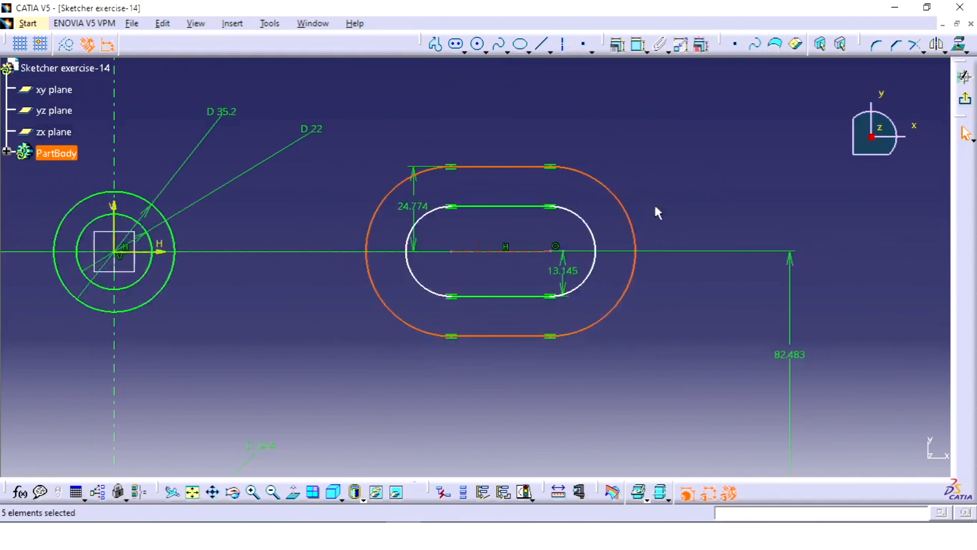
click(690, 165)
mouse_move(690, 164)
middle_down()
mouse_move(687, 157)
mouse_move(682, 179)
middle_up()
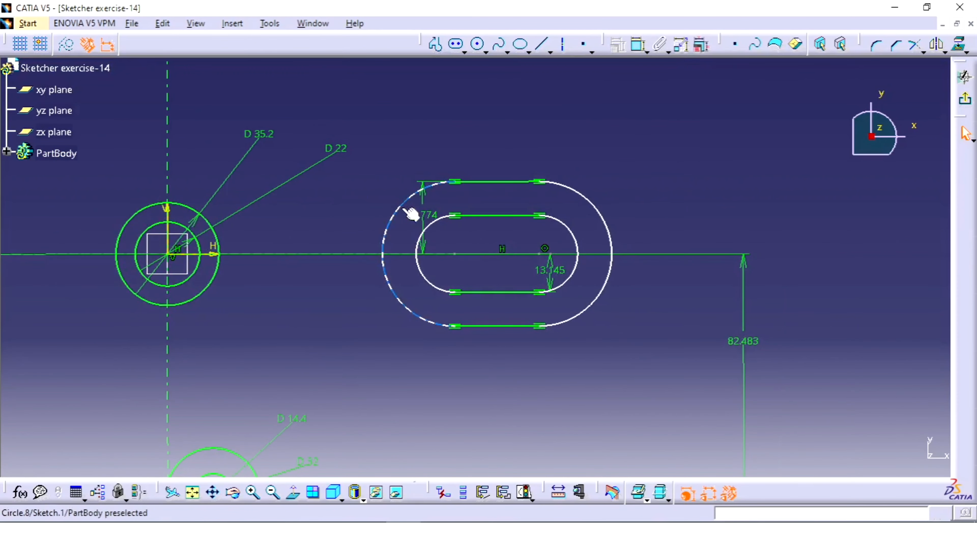
Step: Move the automatic offset dimensions of both elongated holes clear of their outlines
click(433, 215)
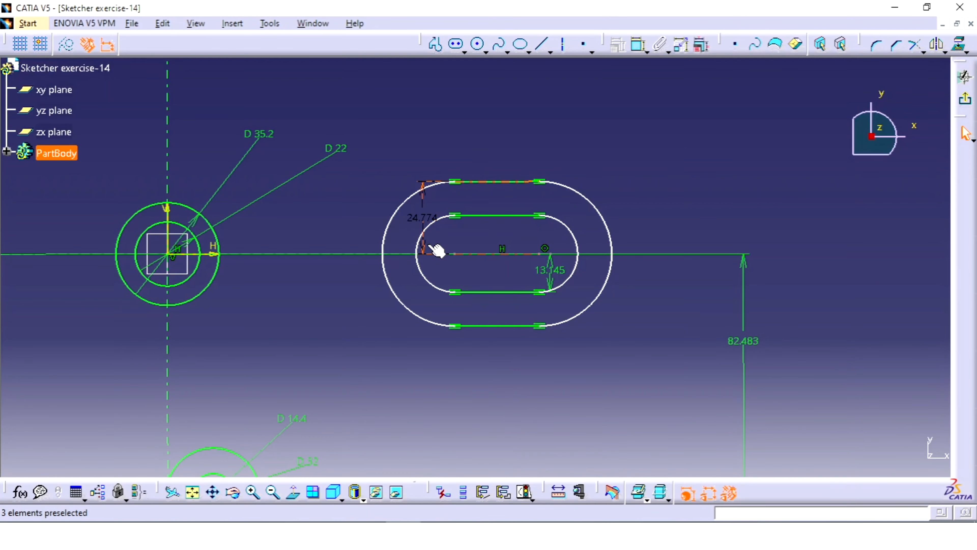
drag(430, 253, 353, 256)
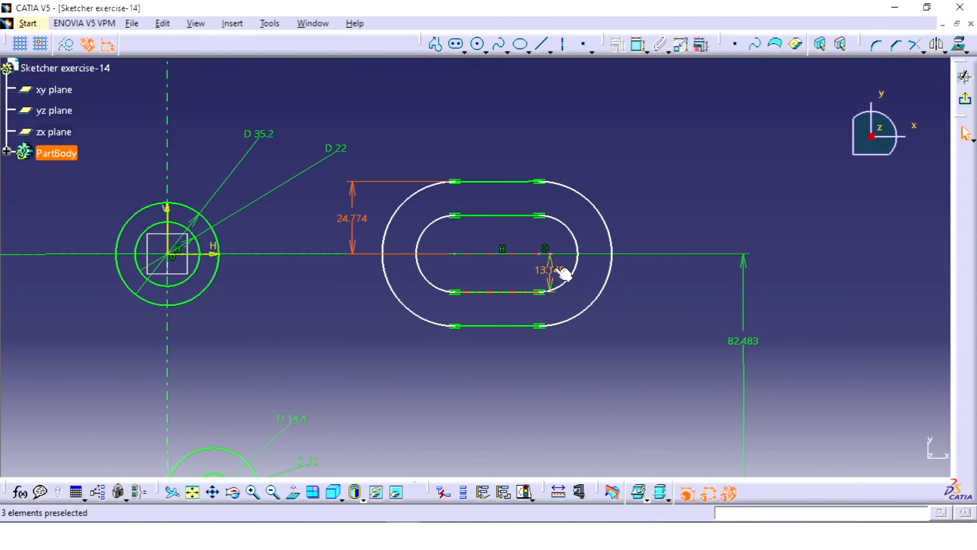
drag(563, 268, 659, 273)
click(640, 309)
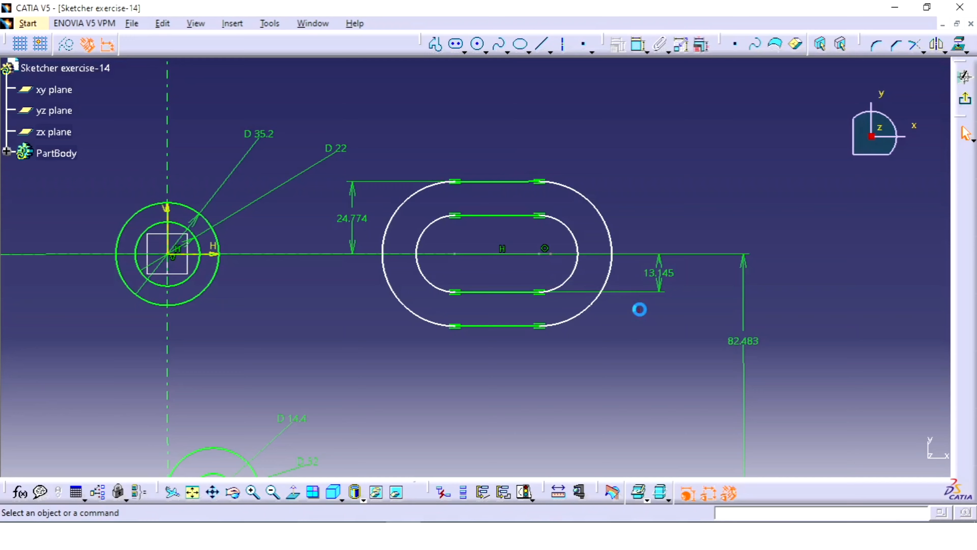
Step: Delete the automatic offset dimensions of the inner and outer elongated holes
click(664, 275)
key(Delete)
click(350, 218)
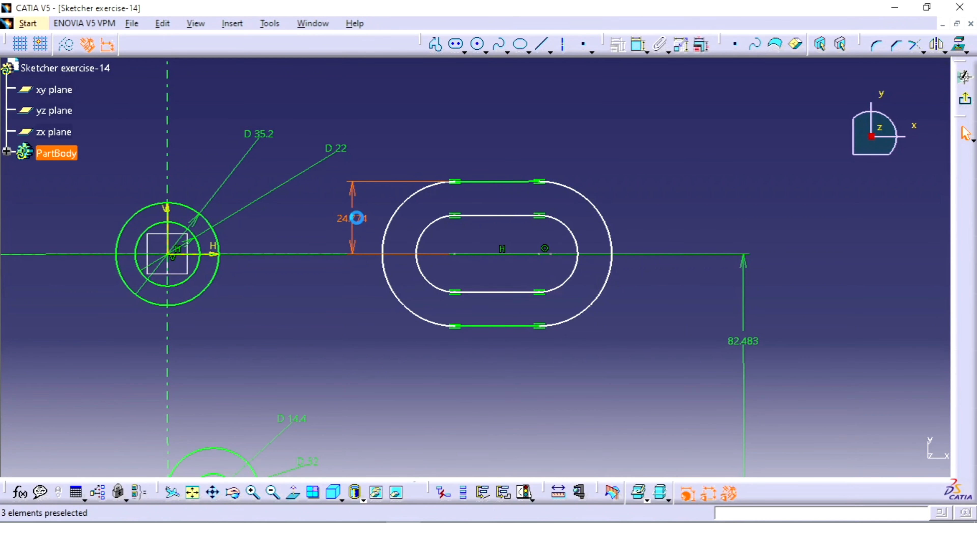
key(Delete)
Step: Add radius constraints to the end arcs of the outer and inner elongated holes, on the side away from the origin
click(637, 50)
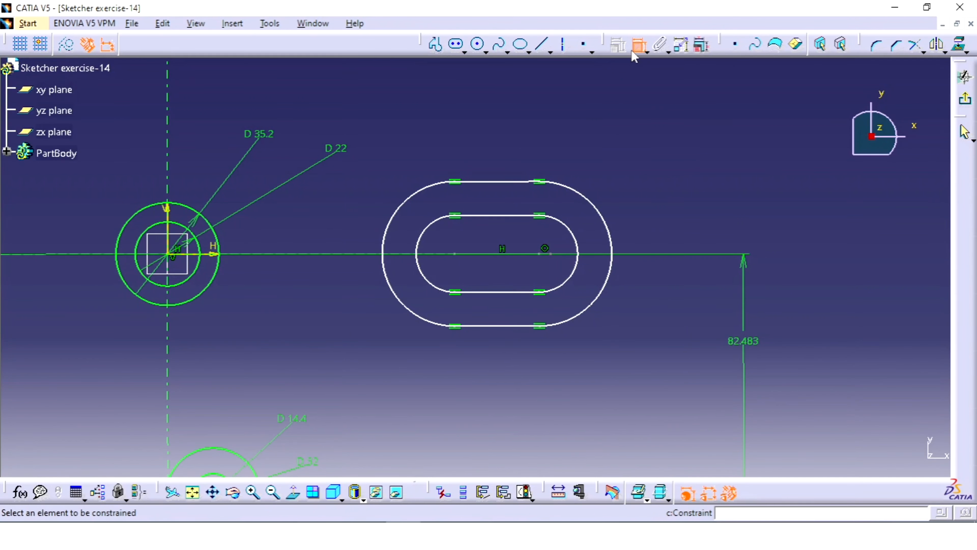
click(594, 201)
click(628, 148)
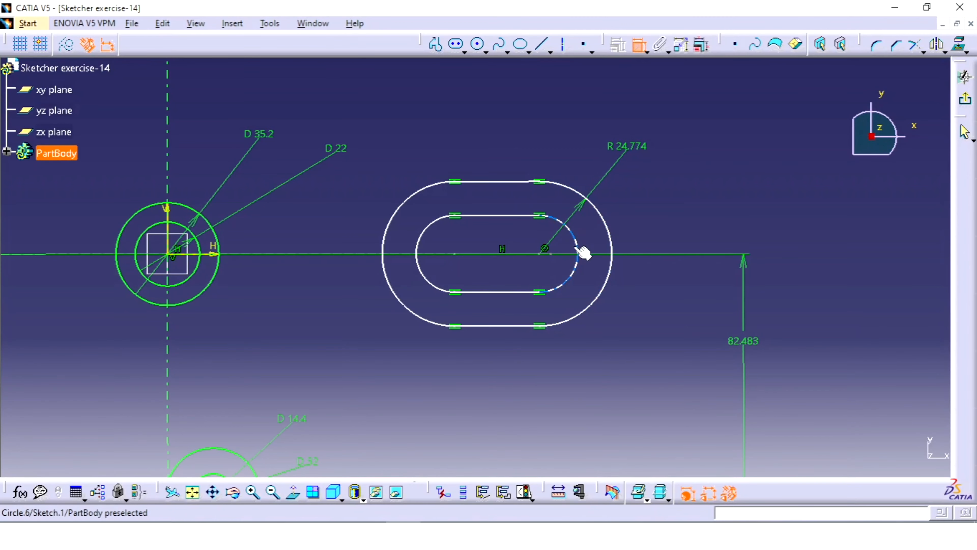
click(579, 246)
click(633, 191)
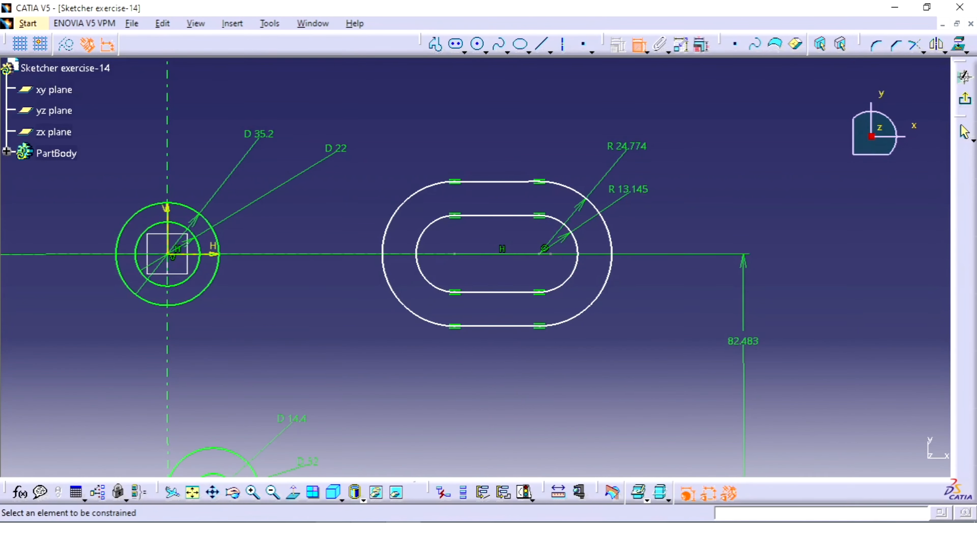
Step: Following the reference drawing Sketcher exercise-14.jpg, set the inner elongated hole's radius to 8.8 mm and the outer one's to 17.6 mm
key(alt+Tab)
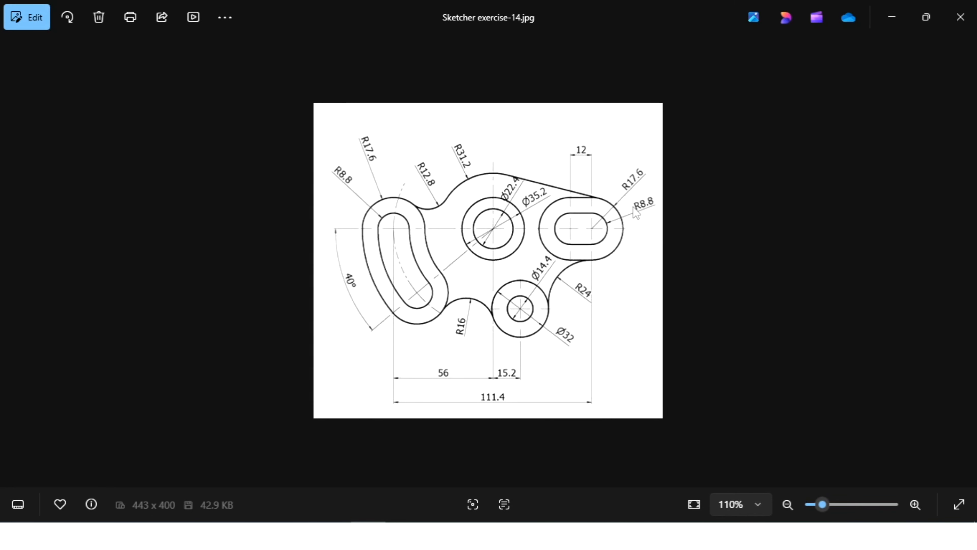
key(alt+Tab)
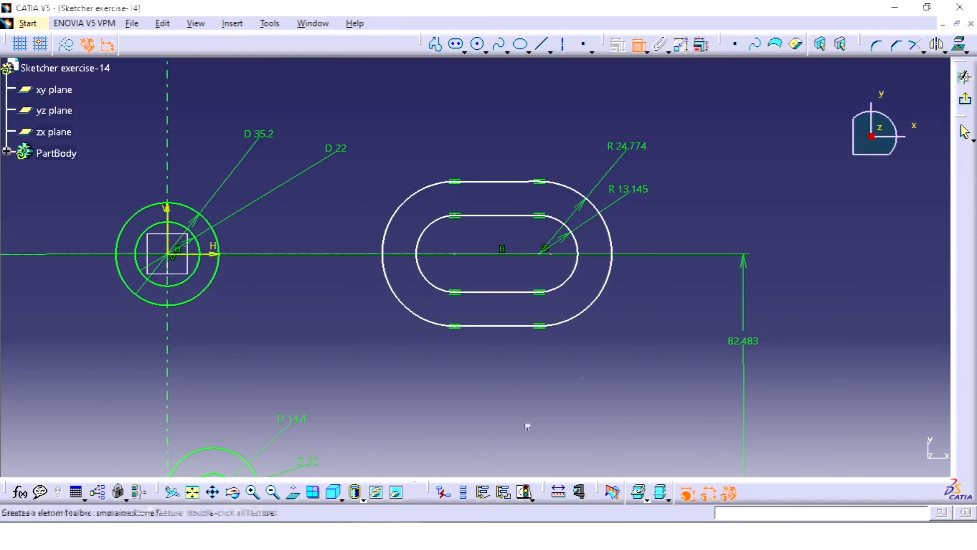
double_click(627, 189)
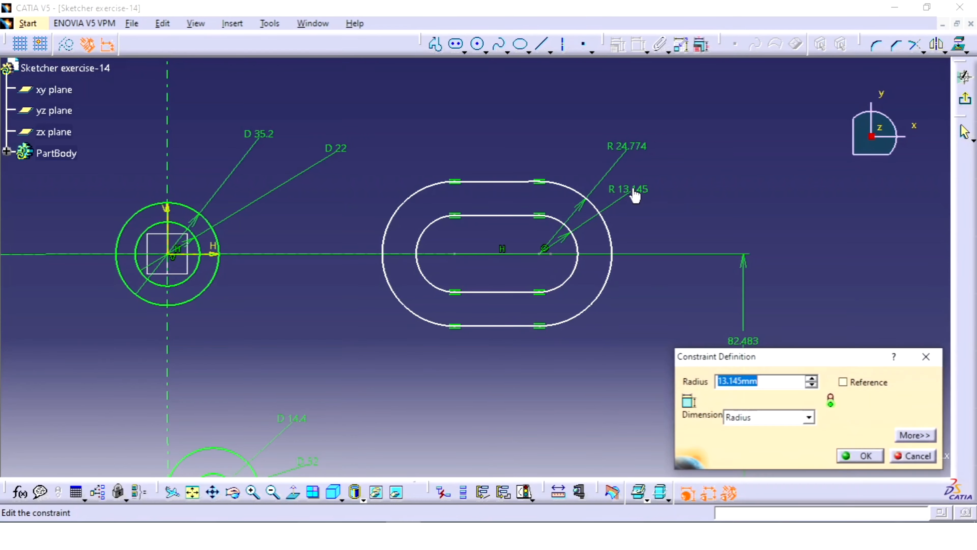
text(8.8)
key(Return)
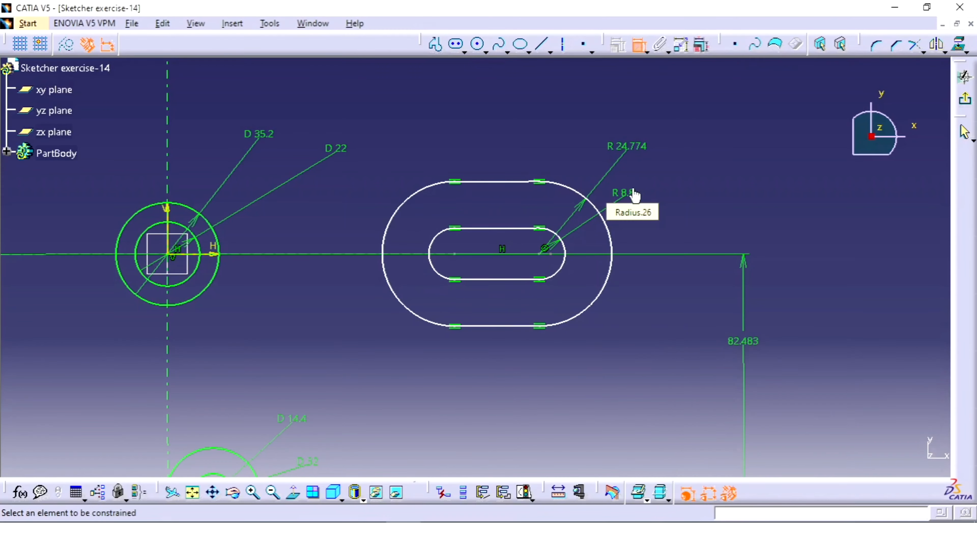
double_click(620, 154)
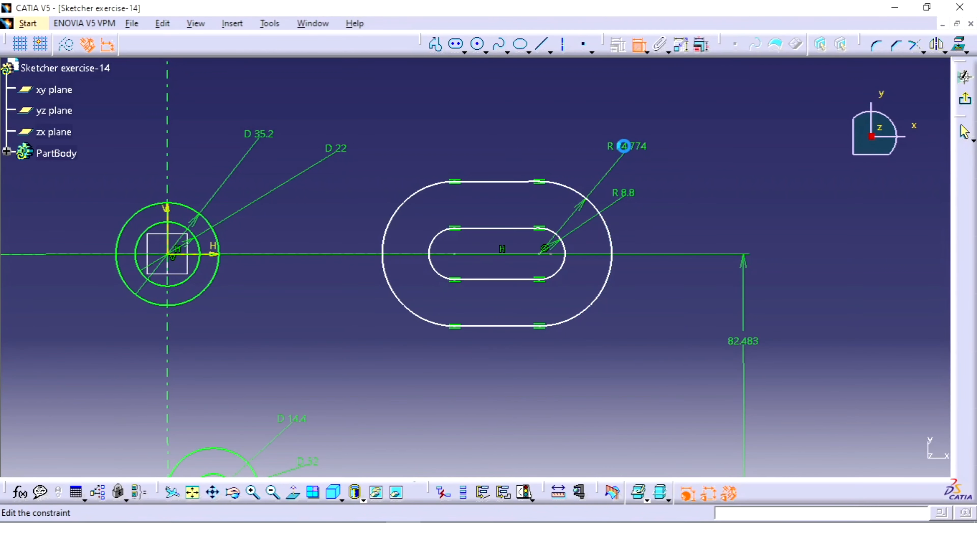
text(17.6)
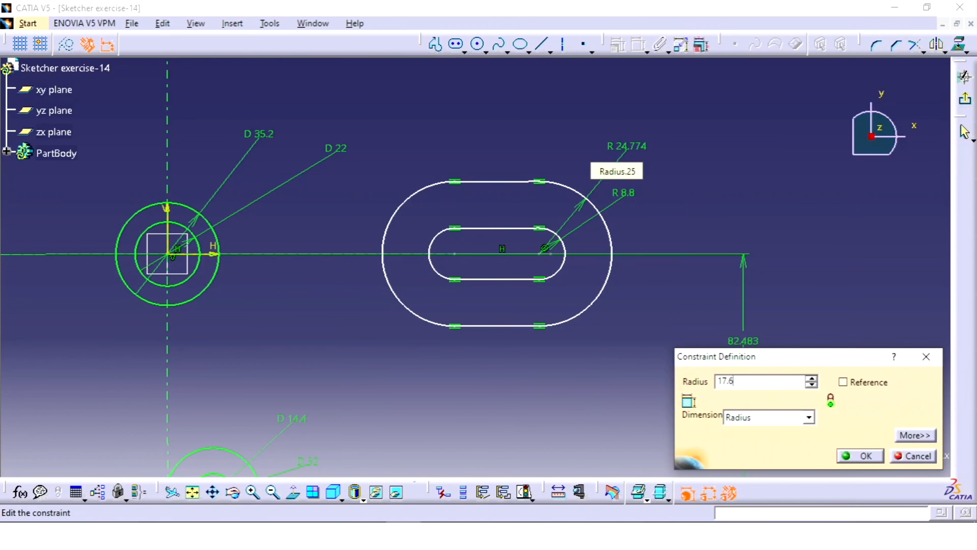
key(Return)
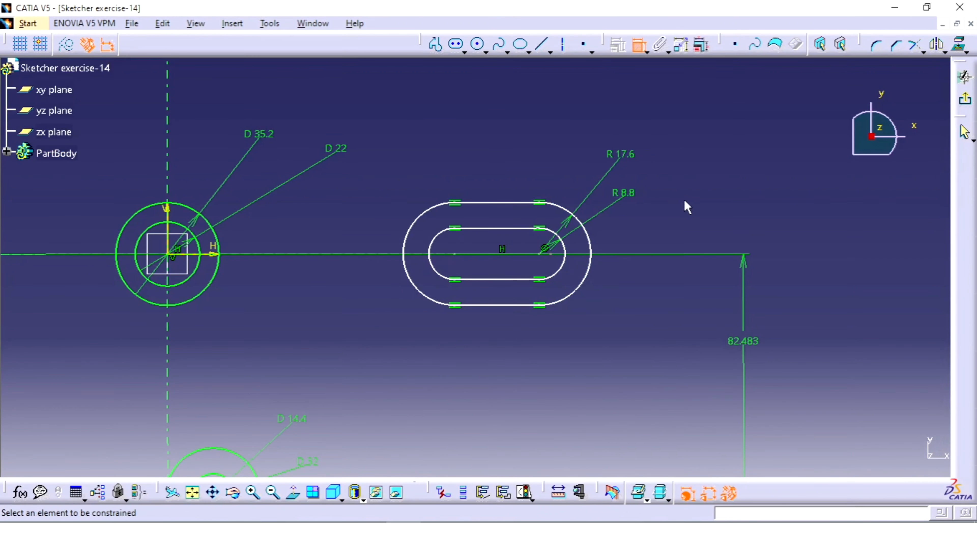
Step: Dimension the horizontal distance from the vertical axis to the elongated holes' far arc centre
mouse_move(570, 255)
middle_down()
mouse_move(604, 221)
mouse_move(624, 218)
mouse_move(619, 229)
middle_up()
click(623, 218)
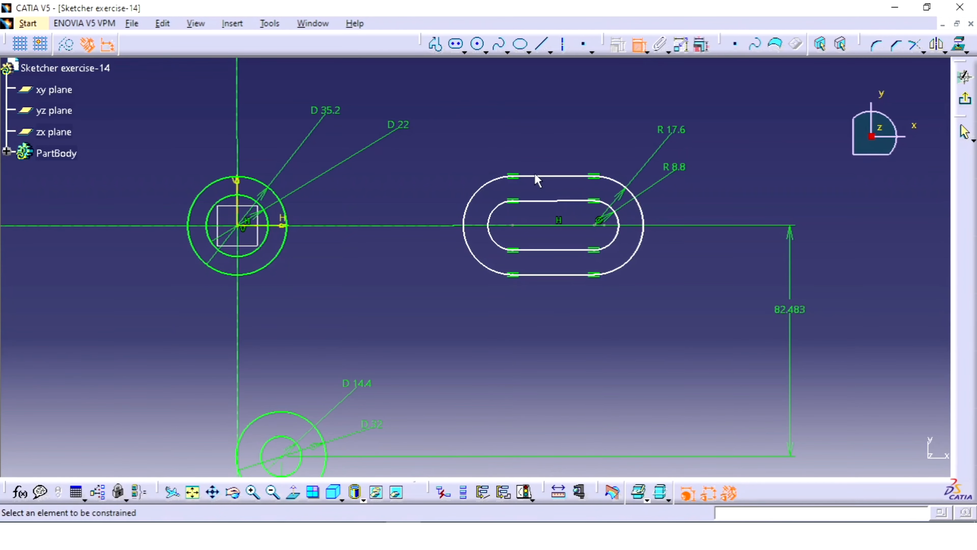
click(237, 146)
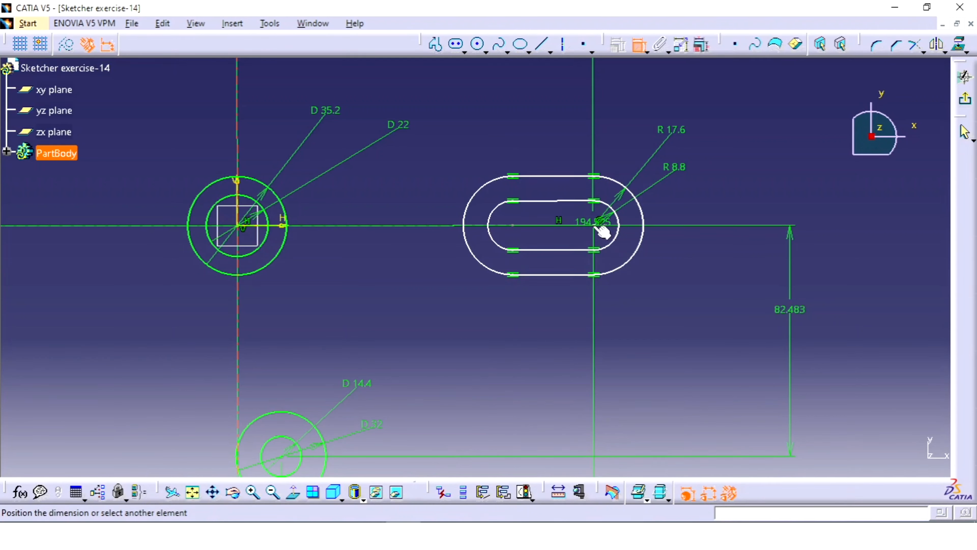
click(601, 231)
click(445, 82)
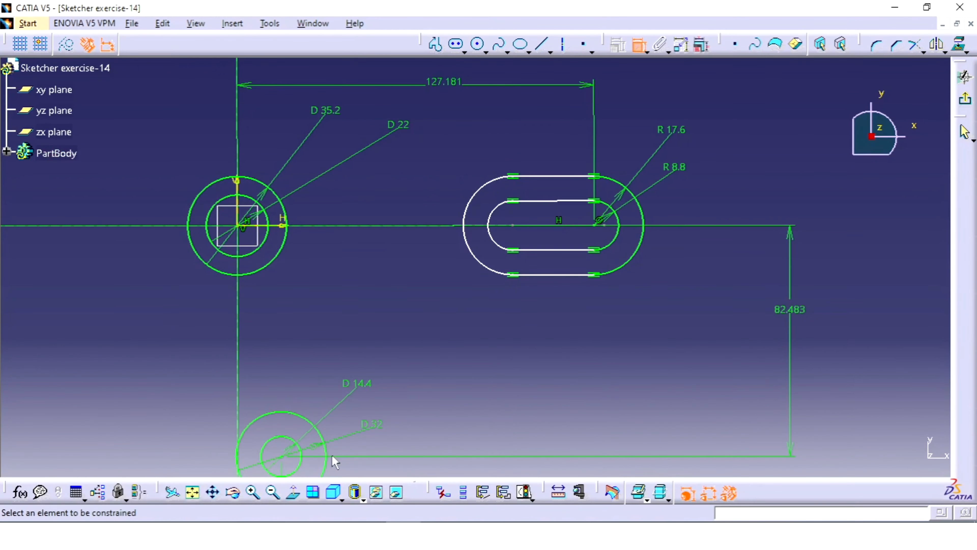
Step: Check the slot location in the reference drawing and delete the horizontal dimension between the vertical axis and the slot centre
click(368, 535)
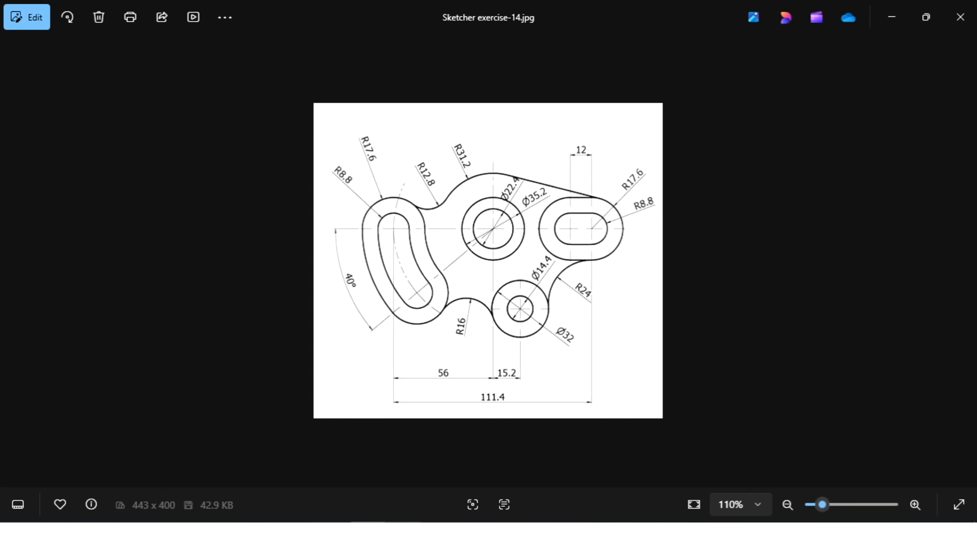
mouse_move(403, 534)
click(403, 534)
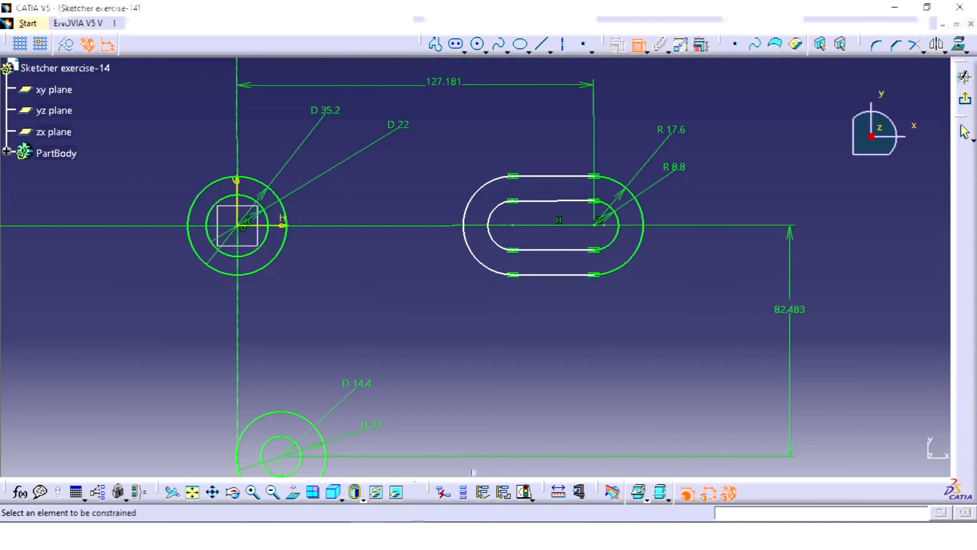
click(459, 84)
key(Delete)
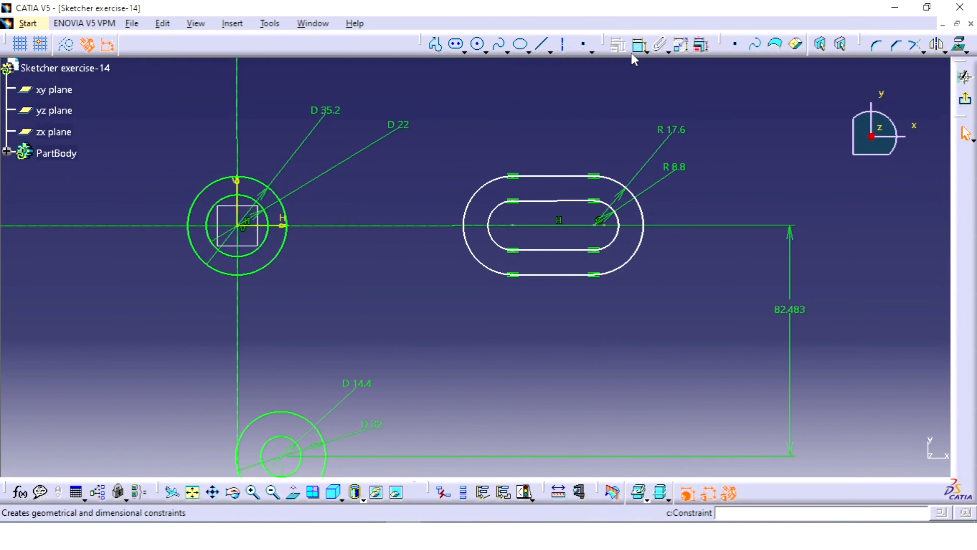
Step: Dimension the distance between the two arc centres of the elongated holes and set it to 12 mm
click(638, 46)
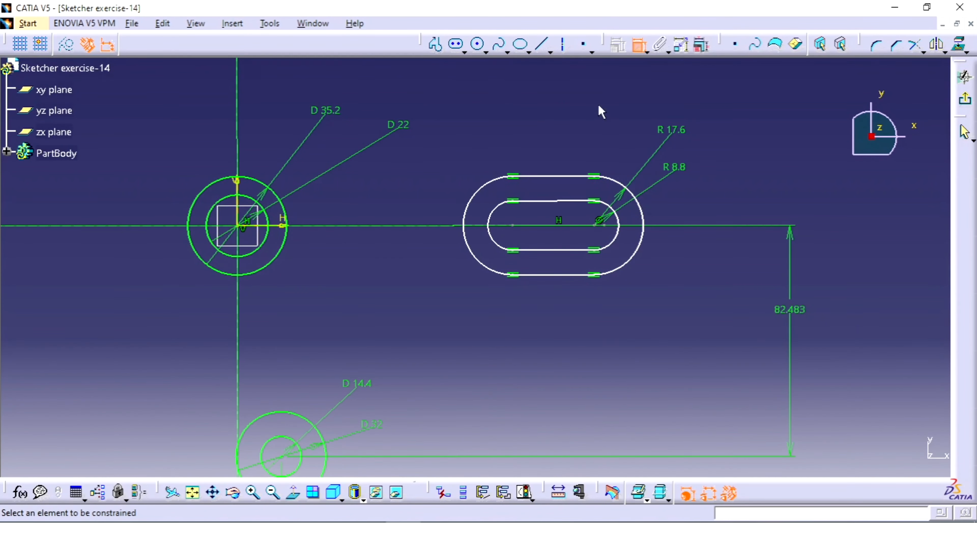
click(513, 226)
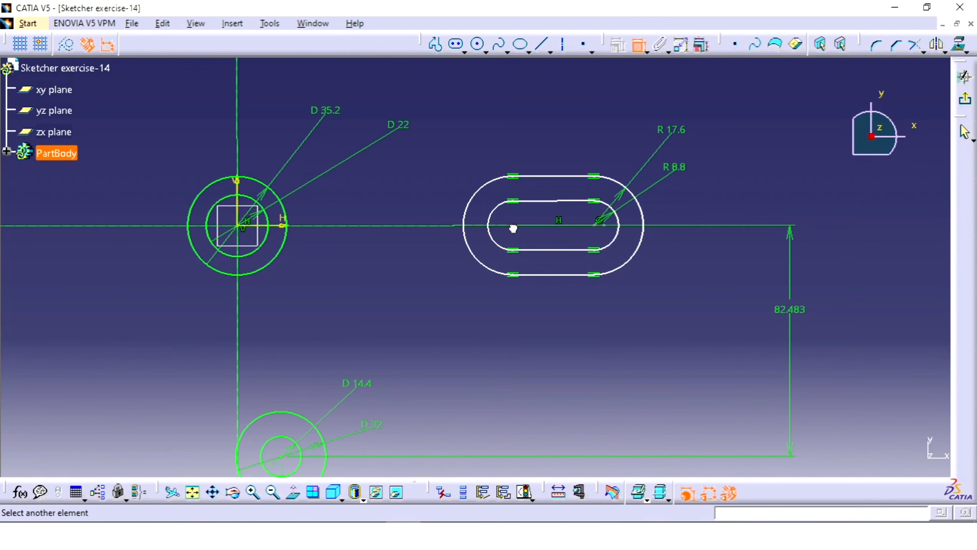
click(598, 225)
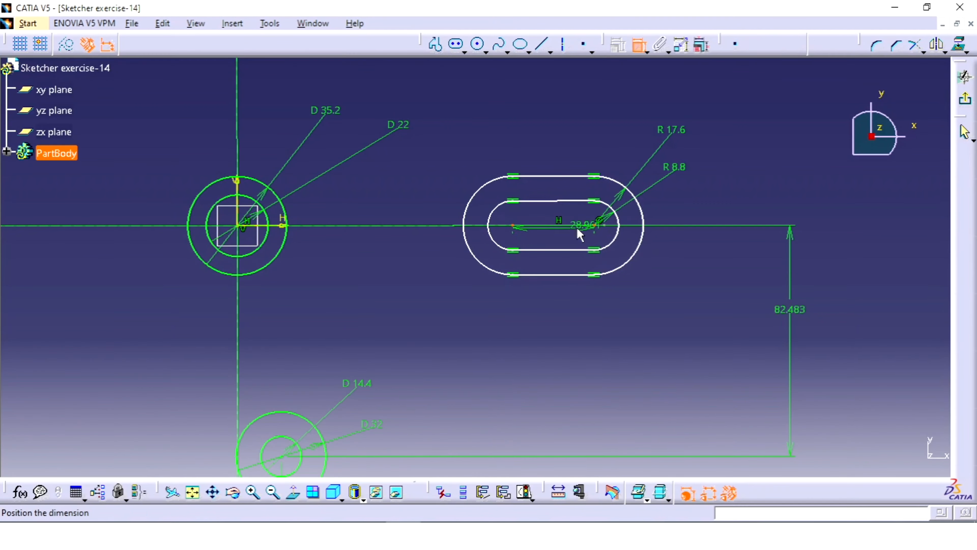
click(565, 150)
double_click(562, 154)
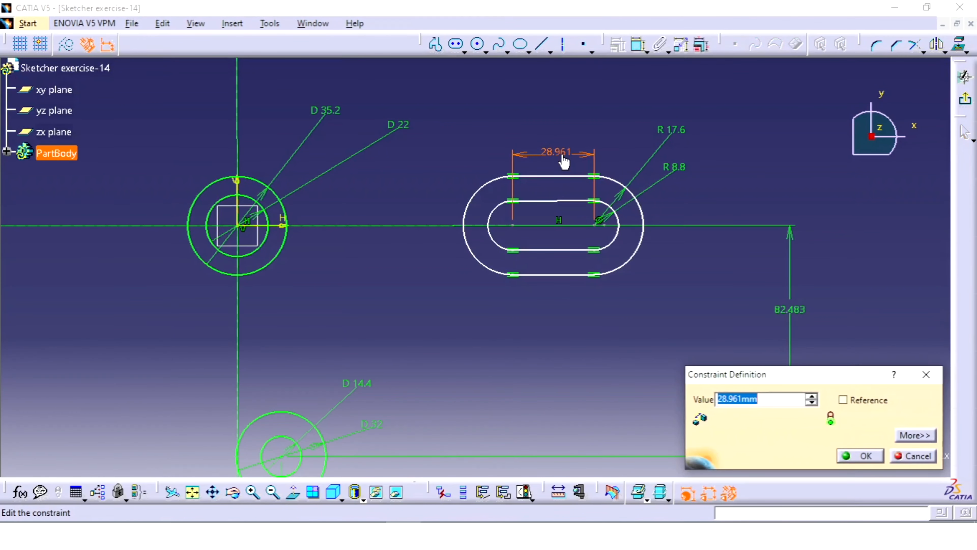
text(12)
key(Return)
Step: Draw a cylindrical elongated hole centred on the origin, running about 44° down from the horizontal axis, with about 118.4 mm arc radius and 12.8 mm end radius
middle_drag(565, 156, 537, 239)
middle_drag(452, 252, 580, 226)
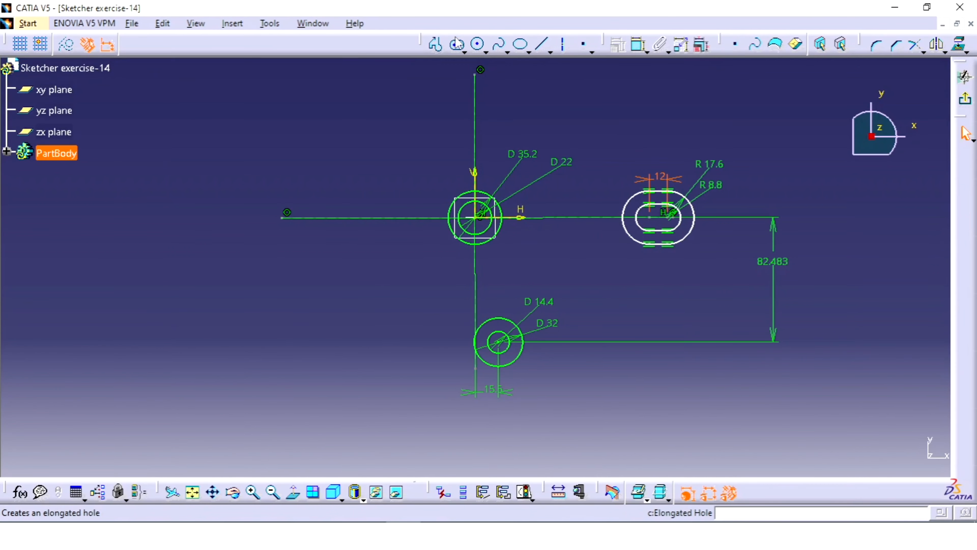
click(465, 51)
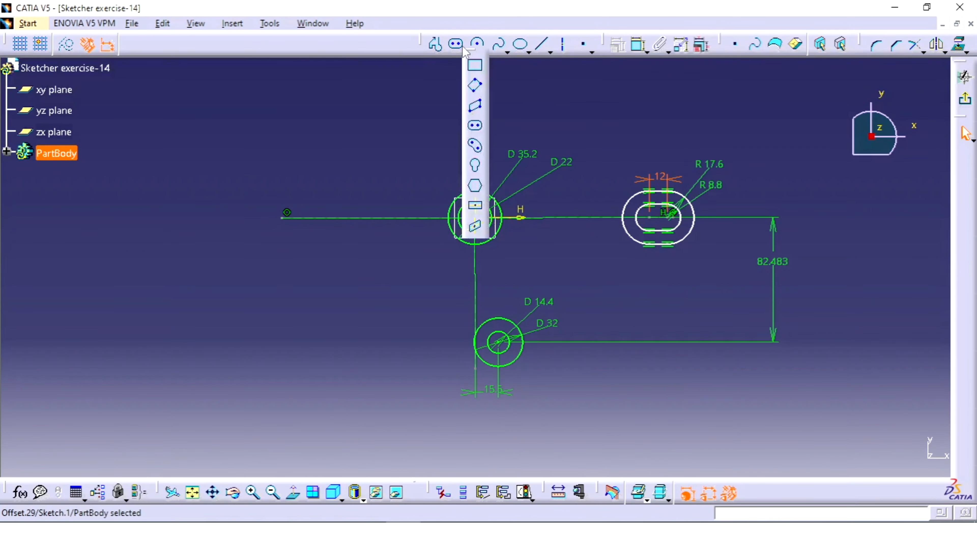
click(476, 147)
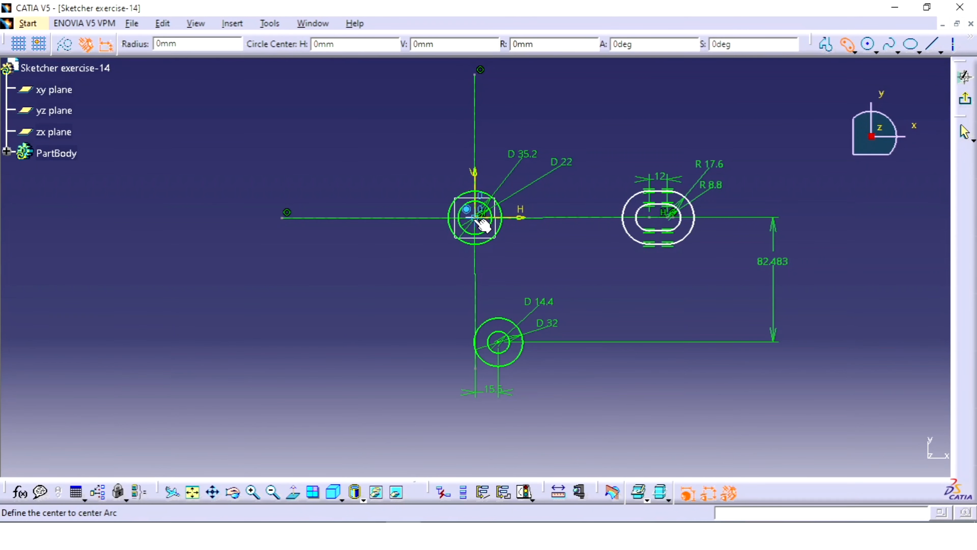
click(477, 219)
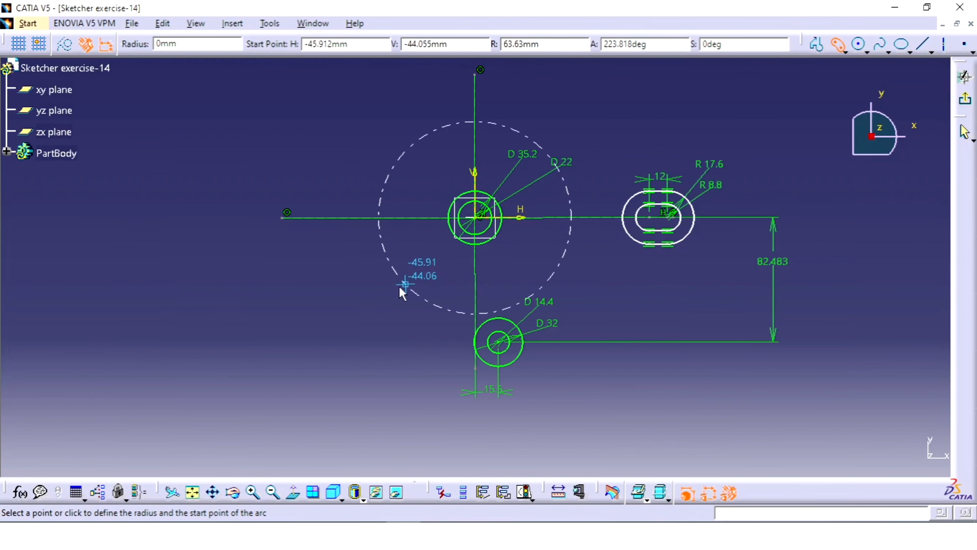
click(303, 221)
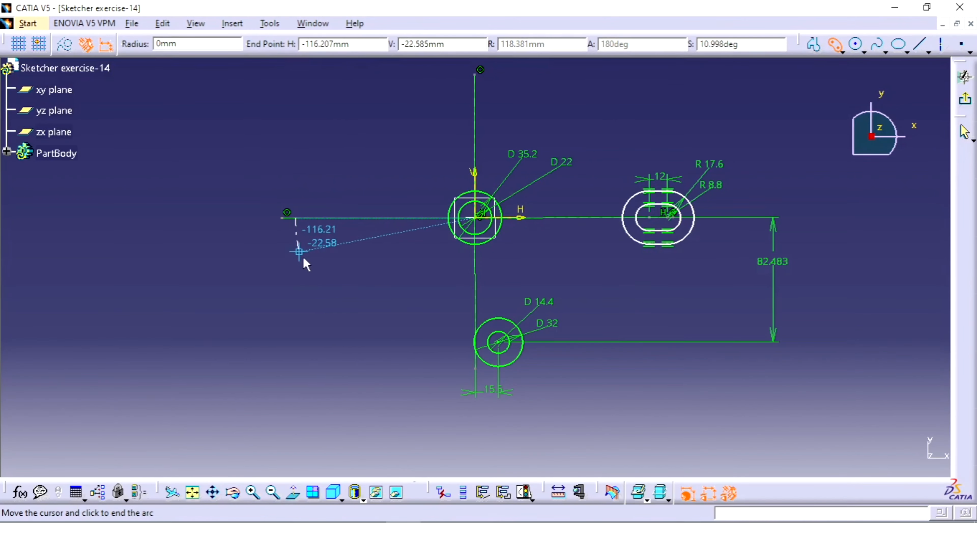
click(368, 324)
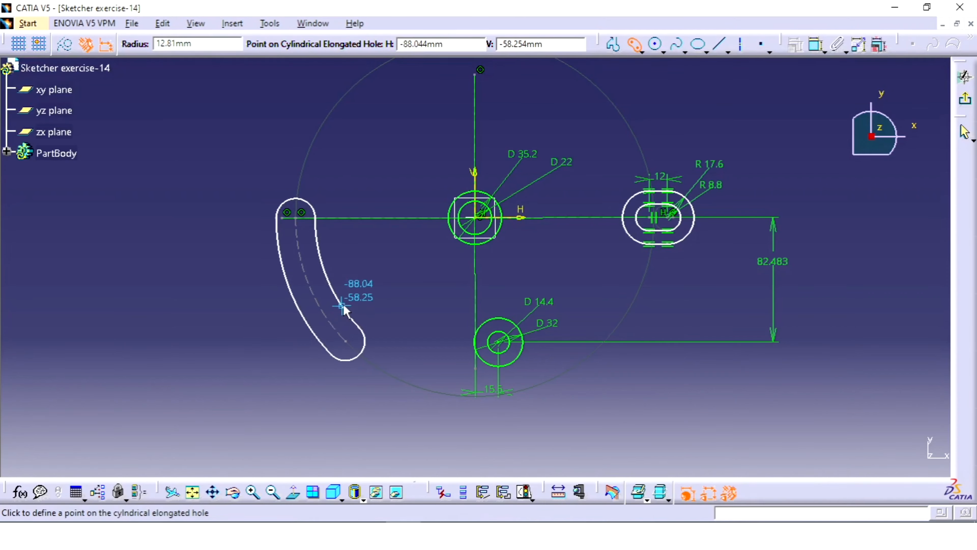
click(342, 306)
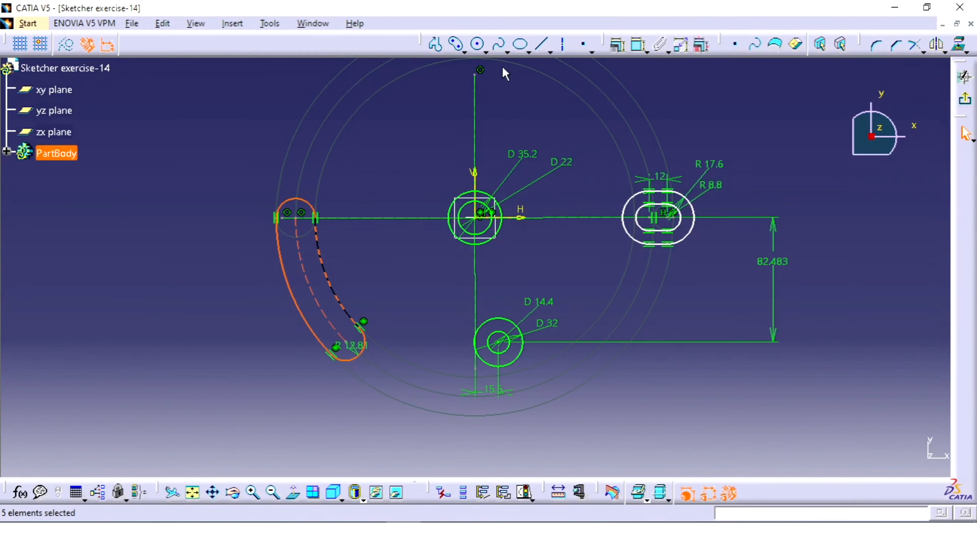
Step: Draw a second cylindrical elongated hole around the first, sharing its origin and arc endpoints, with an end radius of about 33.2 mm
click(457, 46)
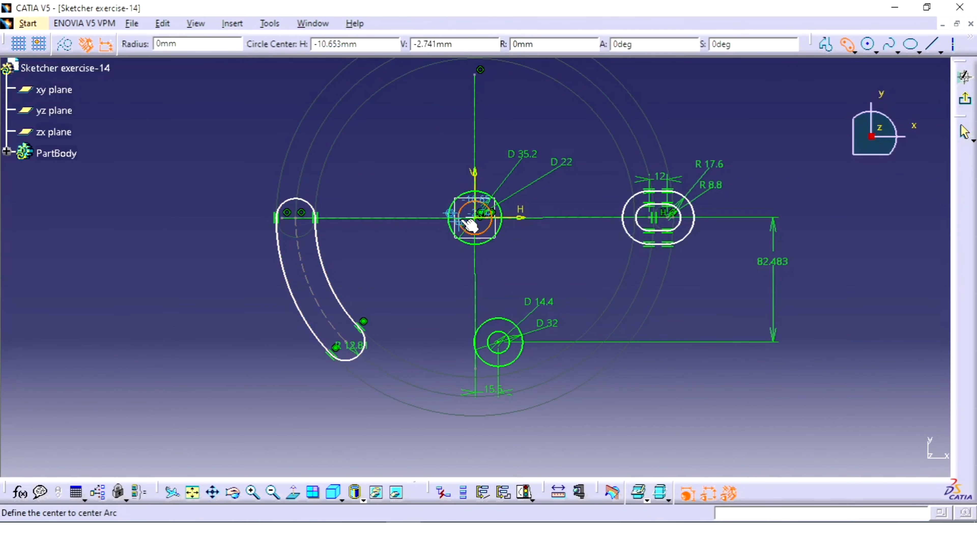
click(483, 219)
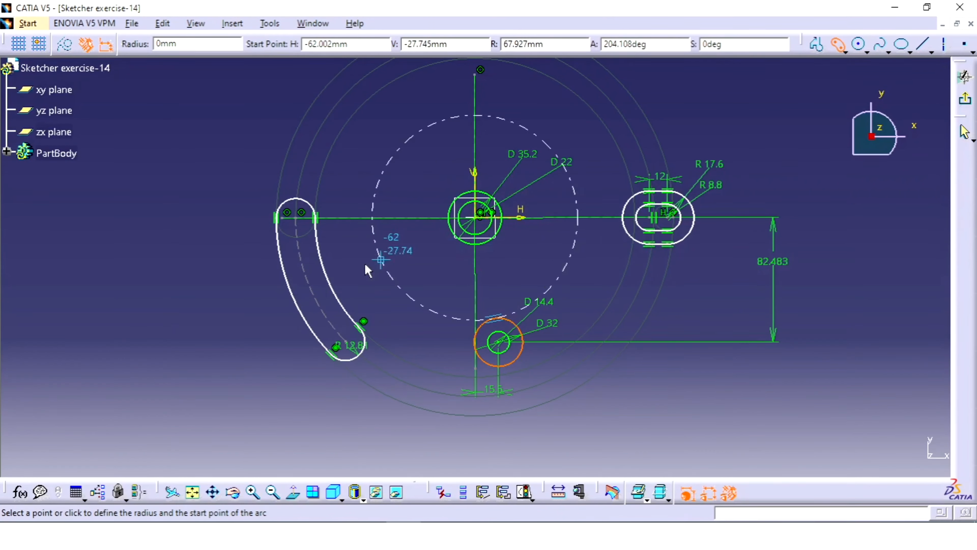
click(300, 218)
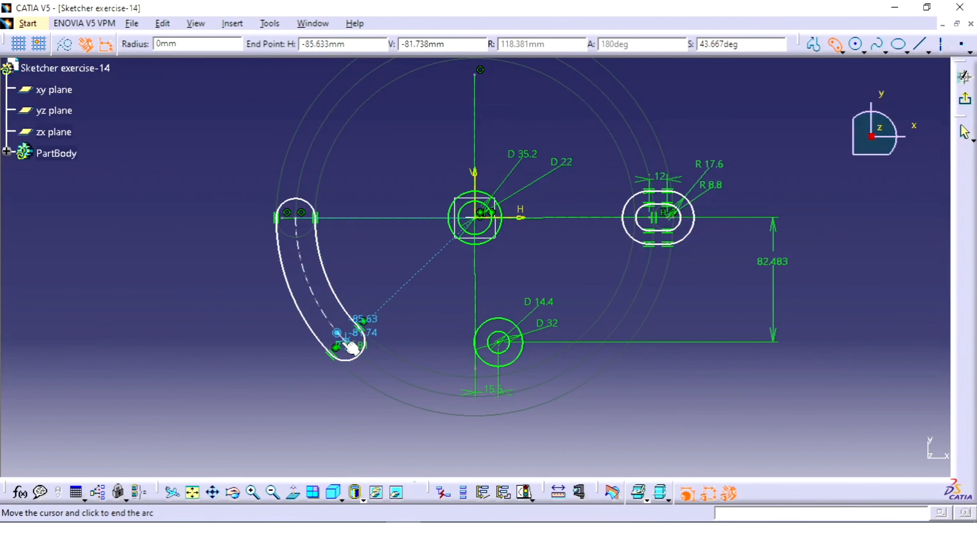
click(353, 347)
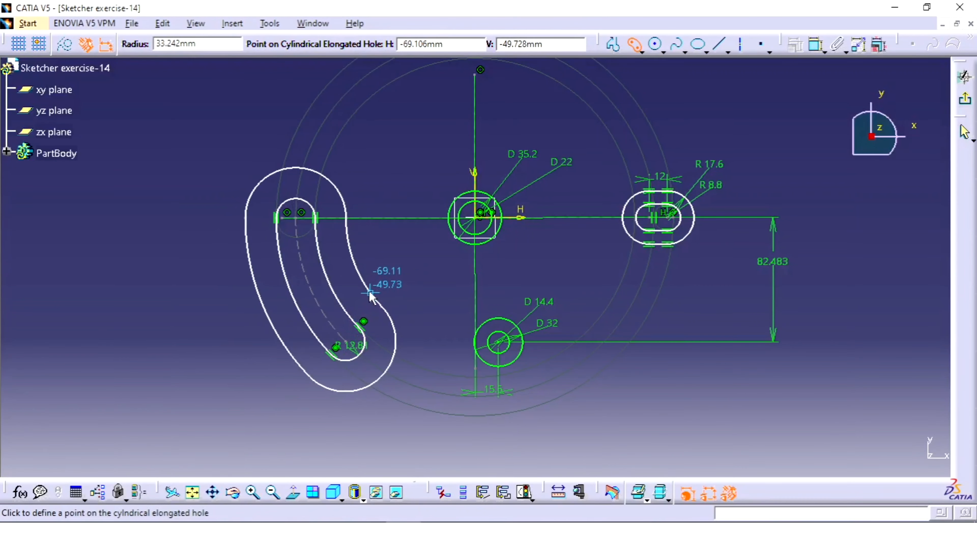
click(381, 289)
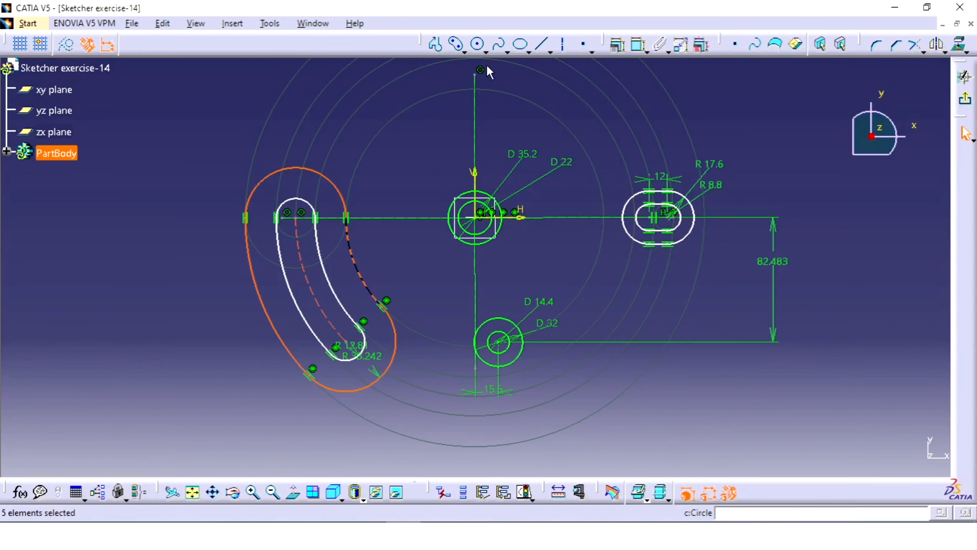
Step: Draw an axis line from the origin to the centre of the curved slots' lower end arc
middle_drag(392, 249, 394, 244)
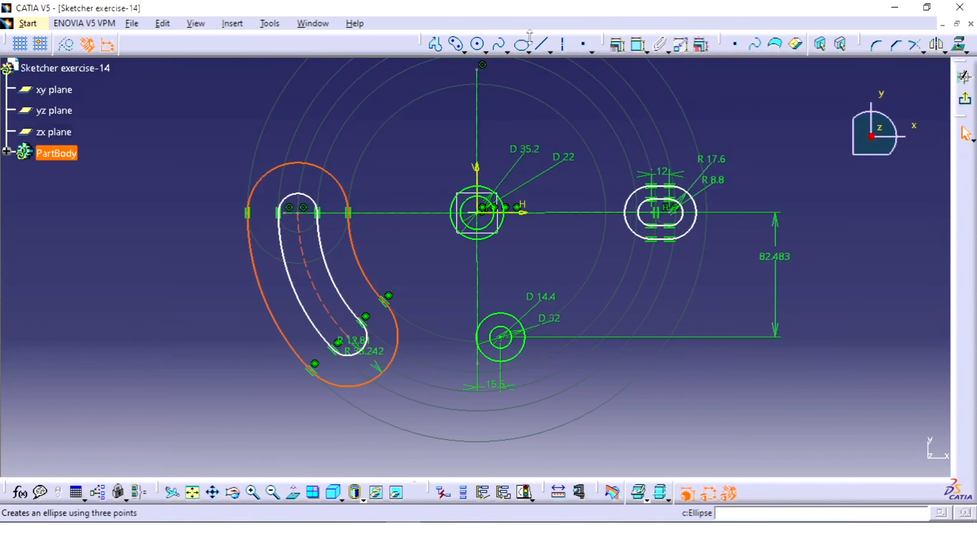
click(562, 45)
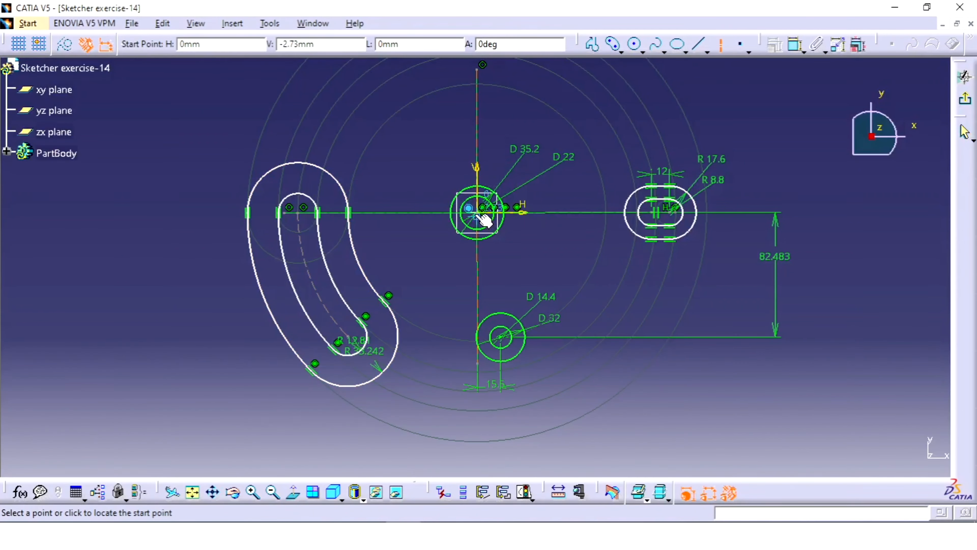
click(478, 214)
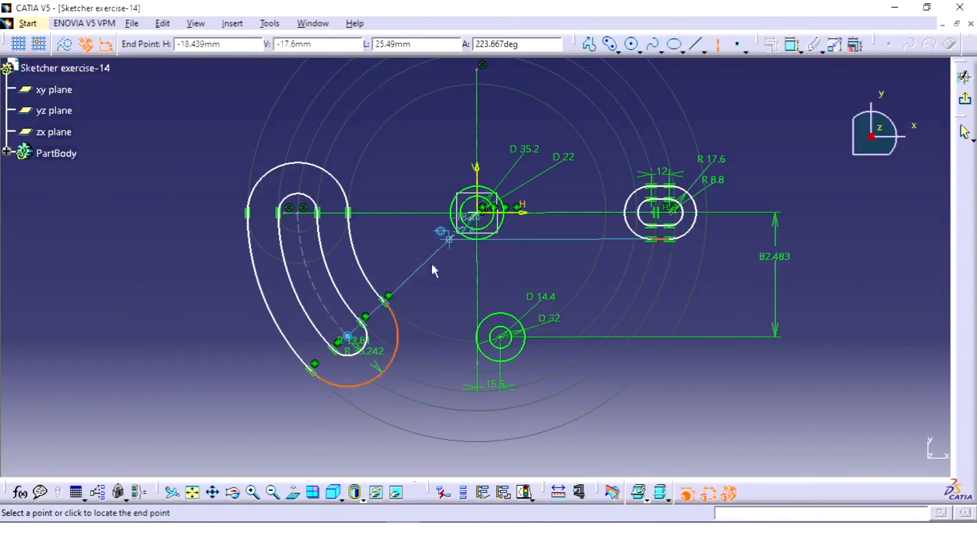
click(353, 337)
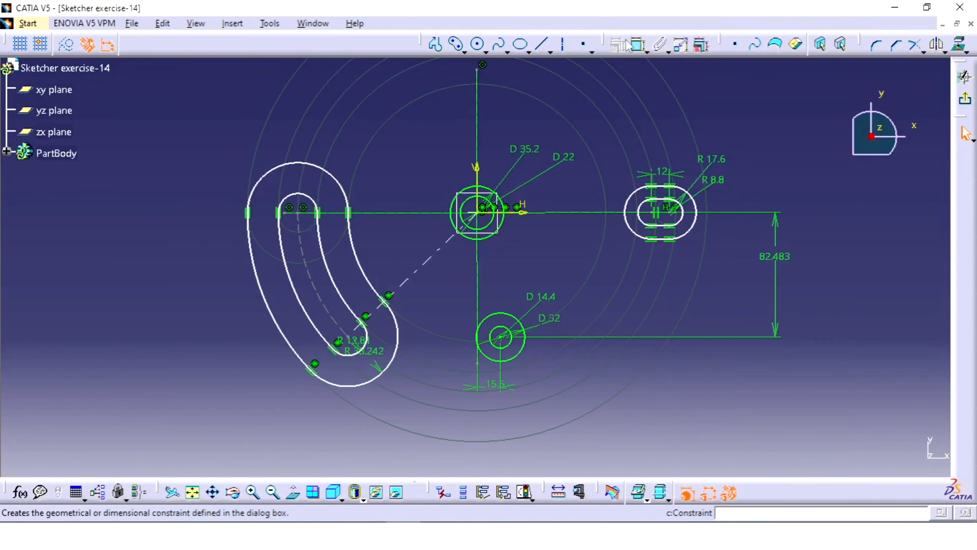
Step: Dimension the horizontal distance from the curved slots' upper arc centre to the vertical axis and set it to 56 mm
click(639, 44)
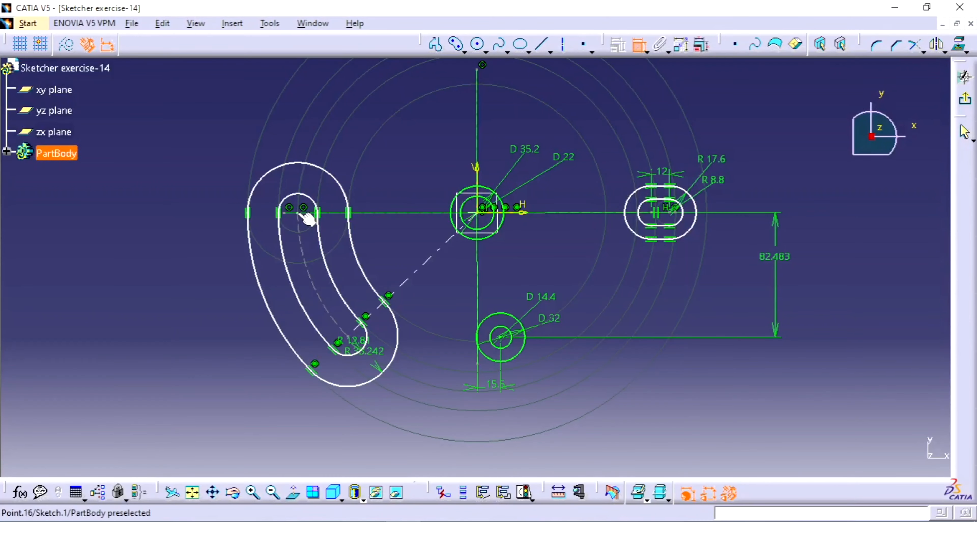
click(638, 48)
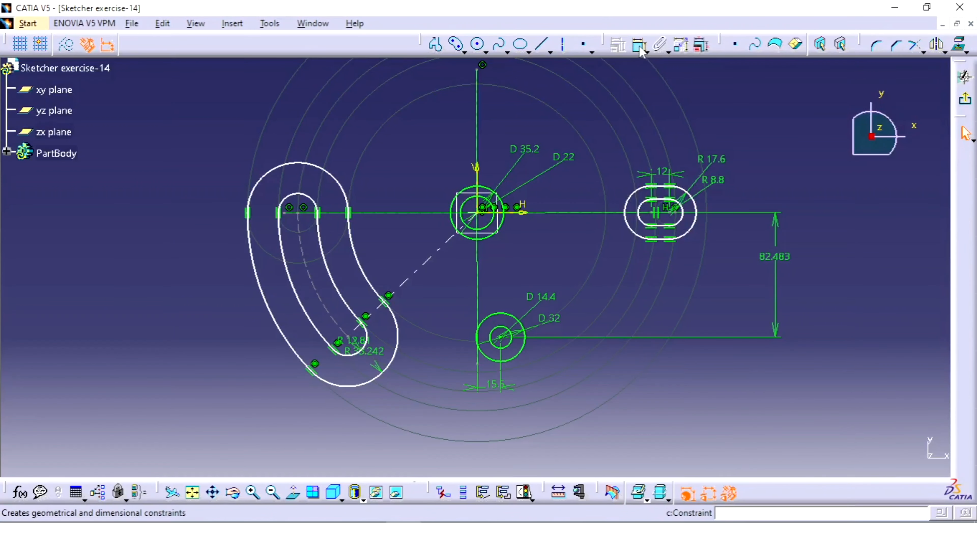
click(637, 45)
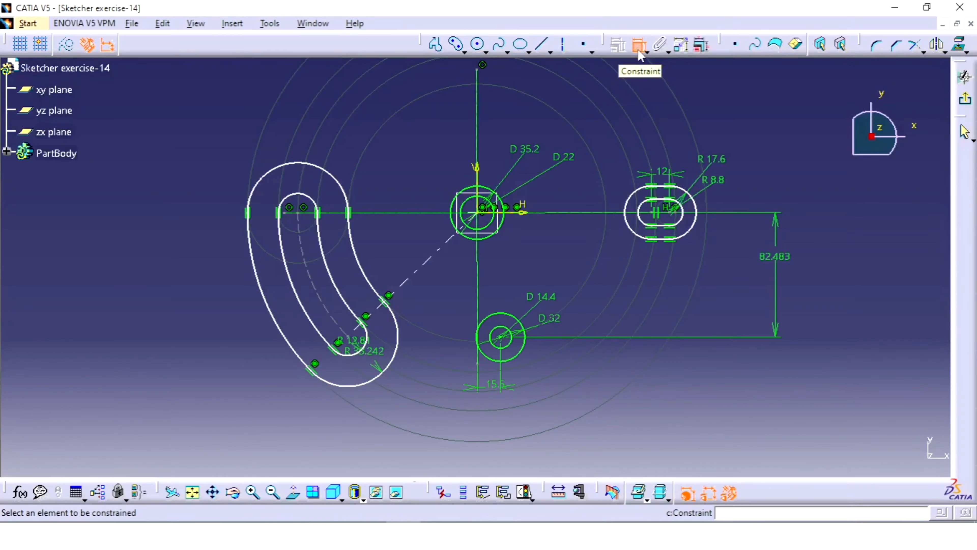
click(299, 215)
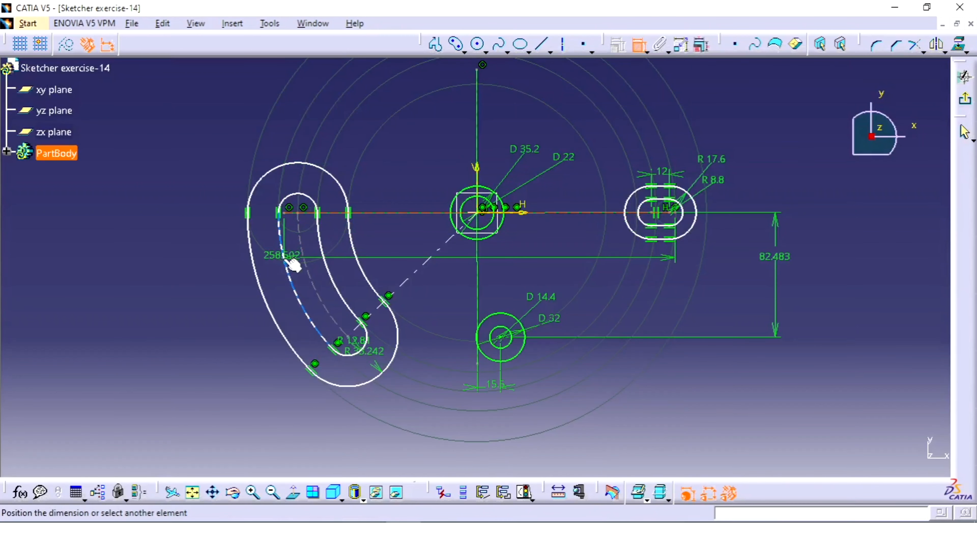
click(306, 213)
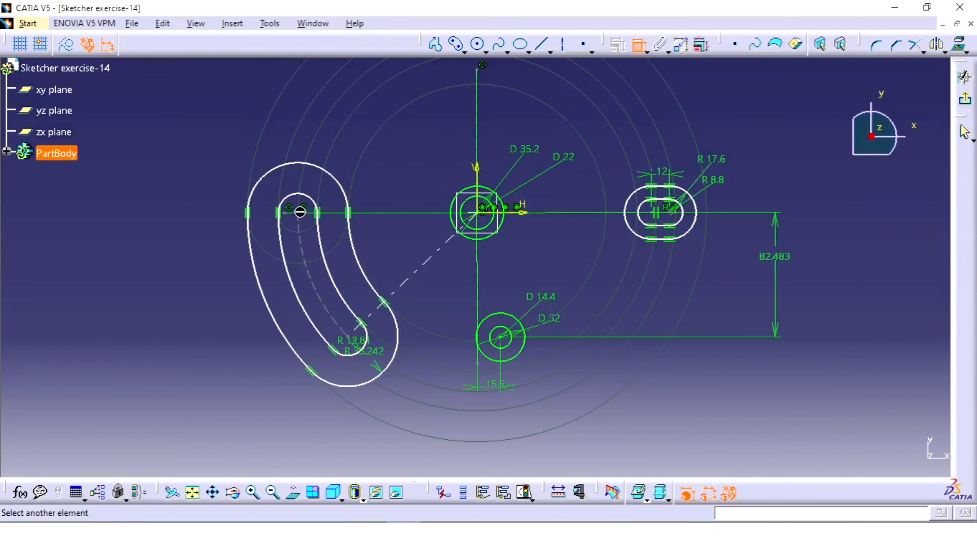
click(477, 285)
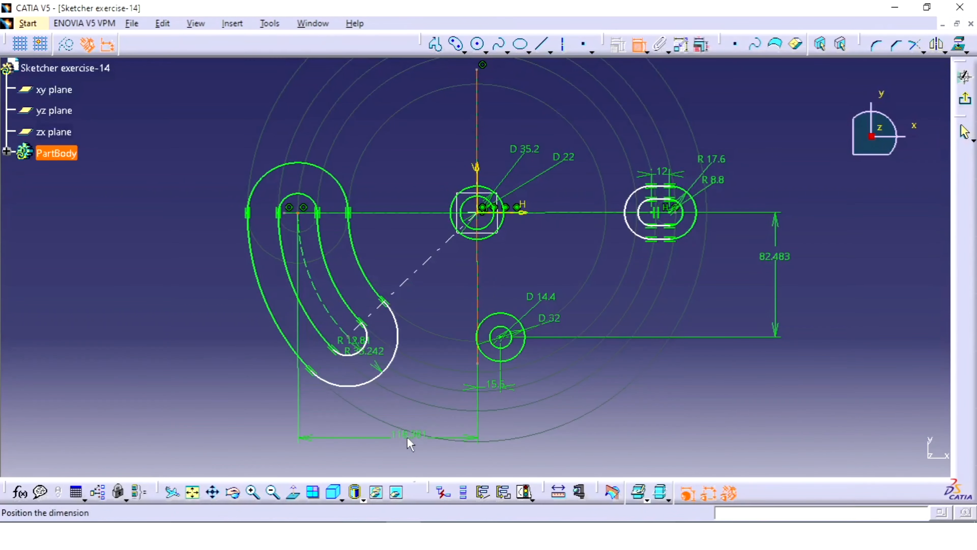
click(410, 438)
double_click(394, 442)
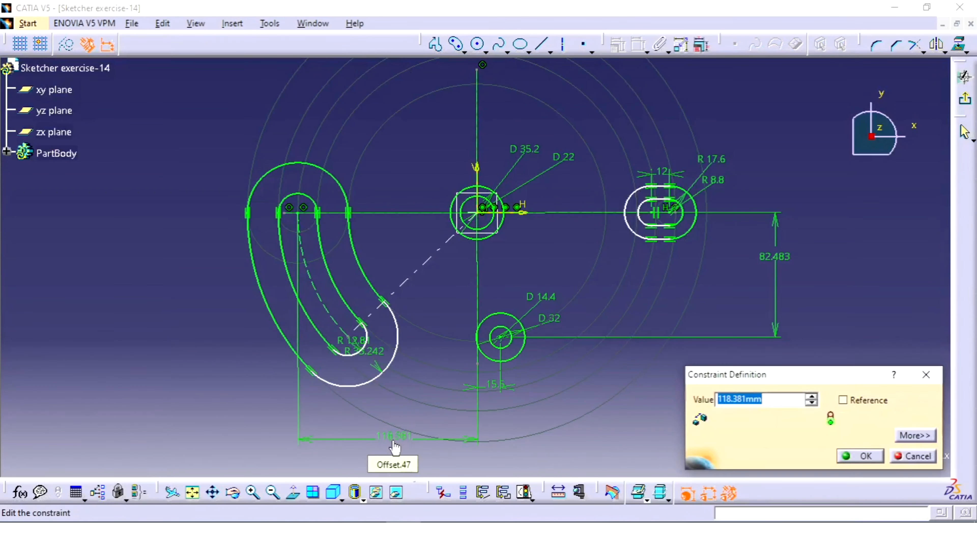
text(56)
key(Return)
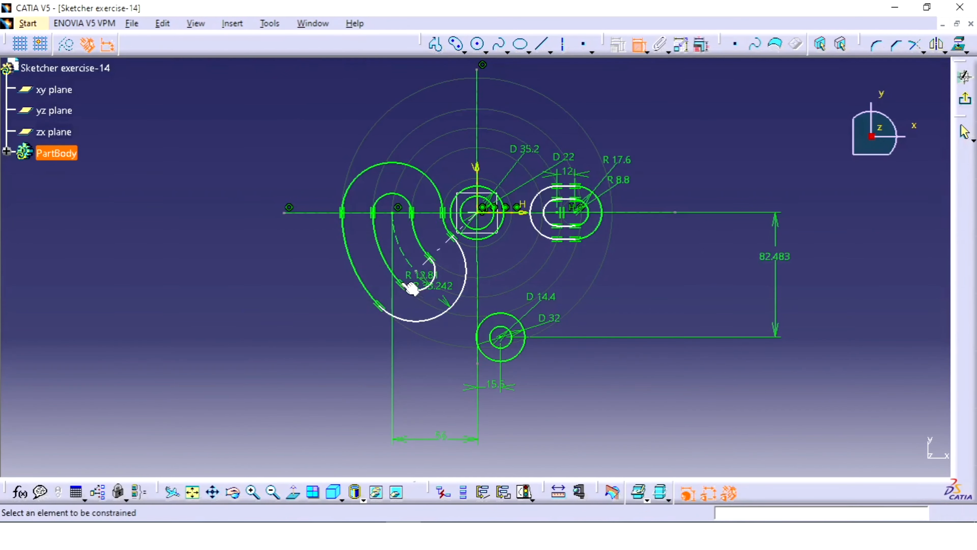
key(Escape)
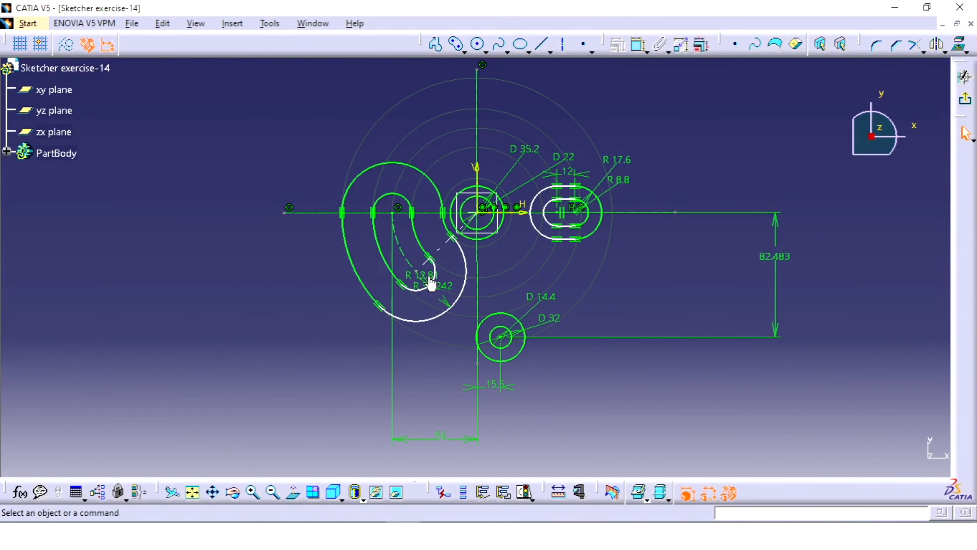
Step: Set the inner curved slot's end radius to 8.8 mm and the outer one's to 17.6 mm
double_click(427, 283)
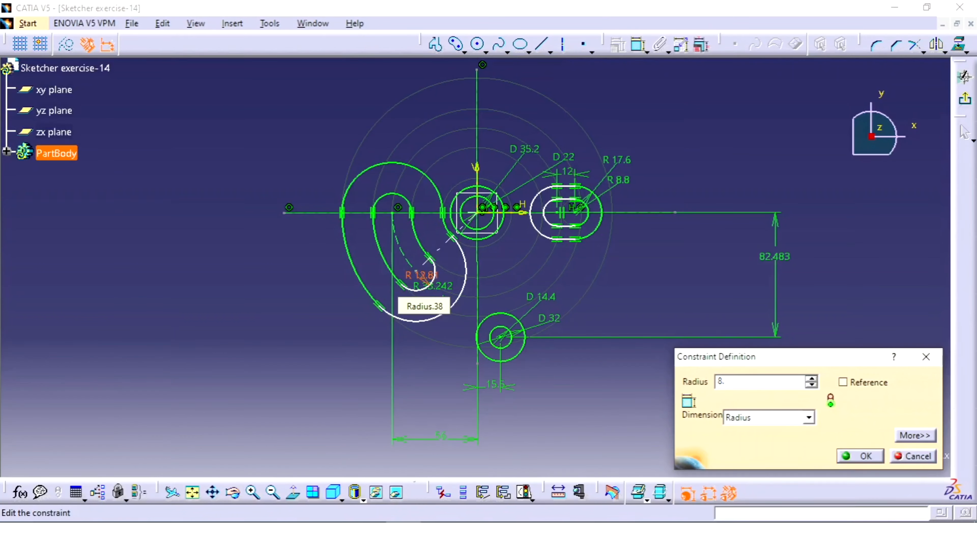
key(Return)
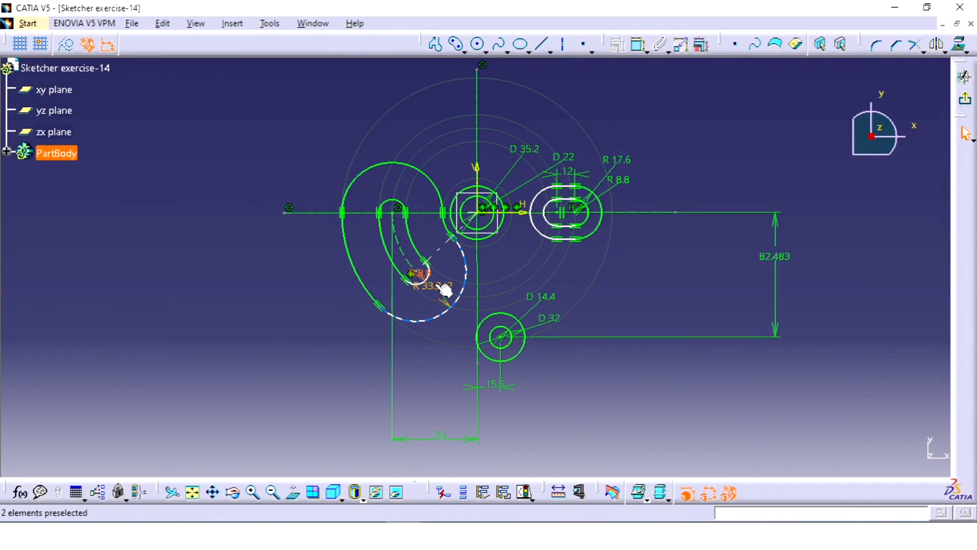
double_click(437, 284)
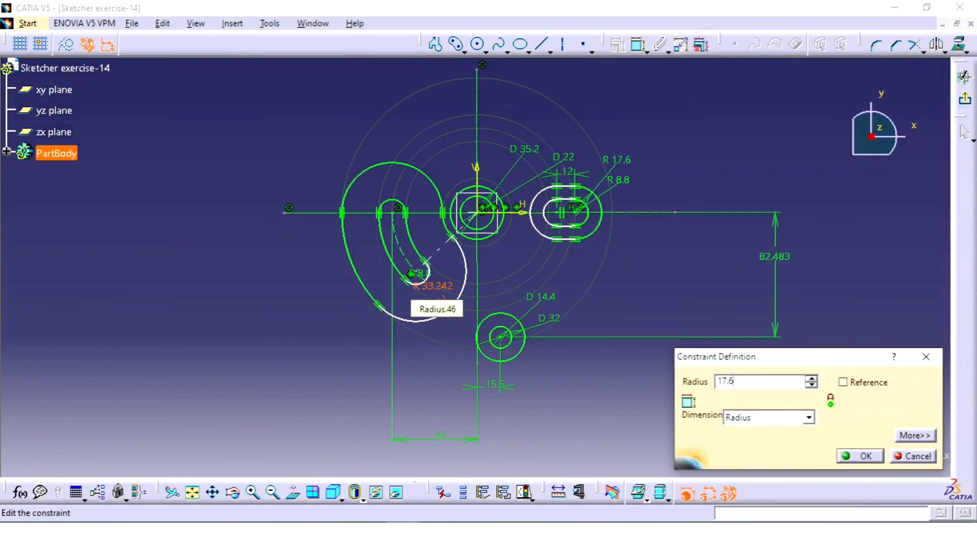
key(Return)
Step: Dimension the angle between the slanted axis line and the horizontal axis, and set it to 40°
mouse_move(438, 291)
middle_down()
mouse_move(447, 236)
mouse_move(519, 161)
middle_up()
click(640, 48)
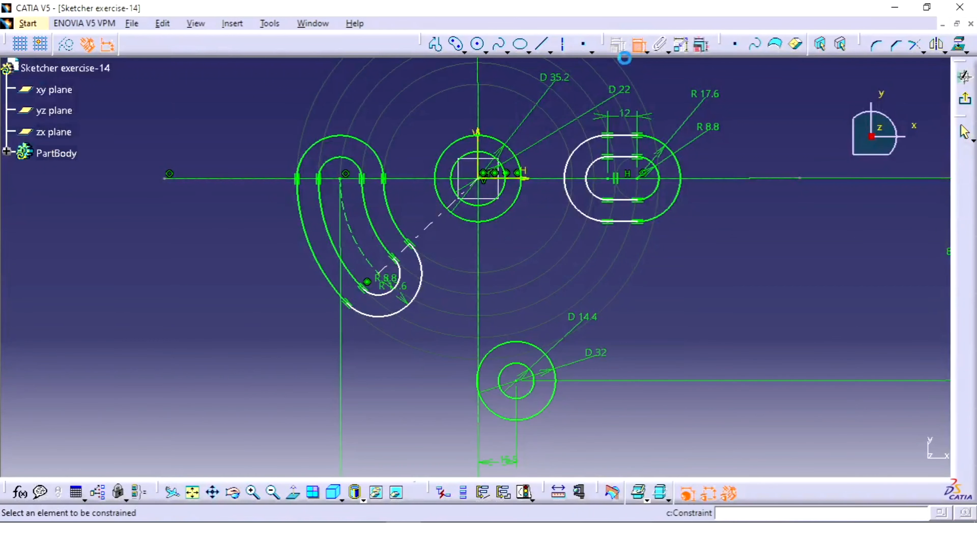
click(421, 231)
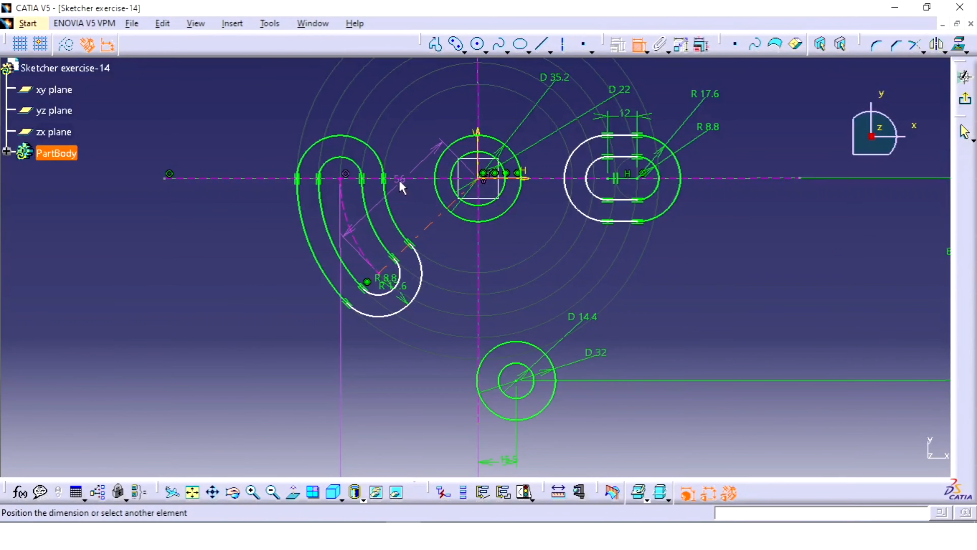
click(339, 221)
click(262, 264)
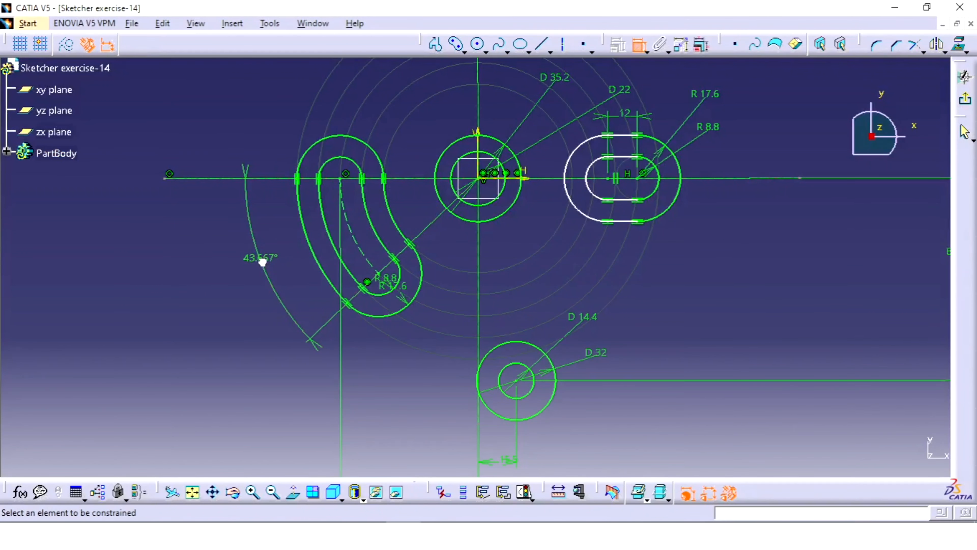
double_click(261, 264)
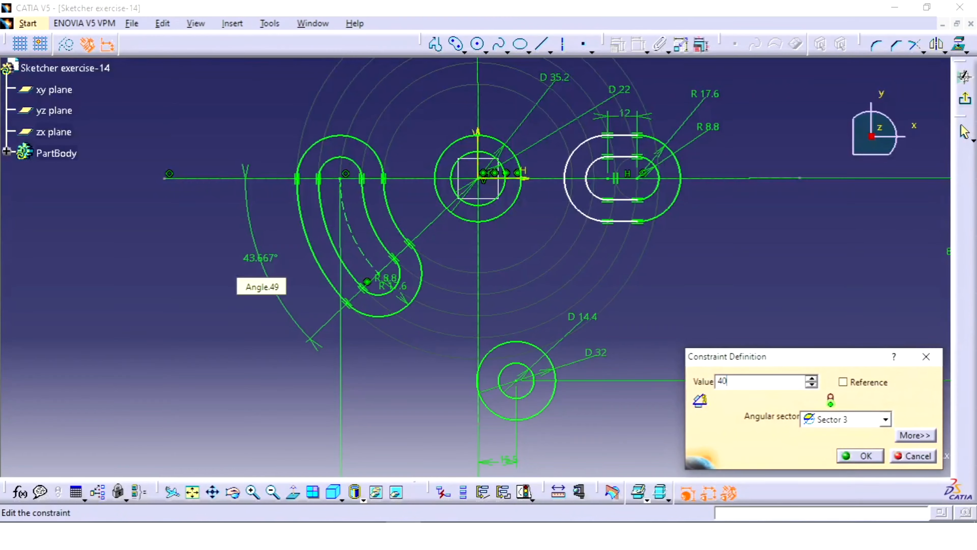
key(Return)
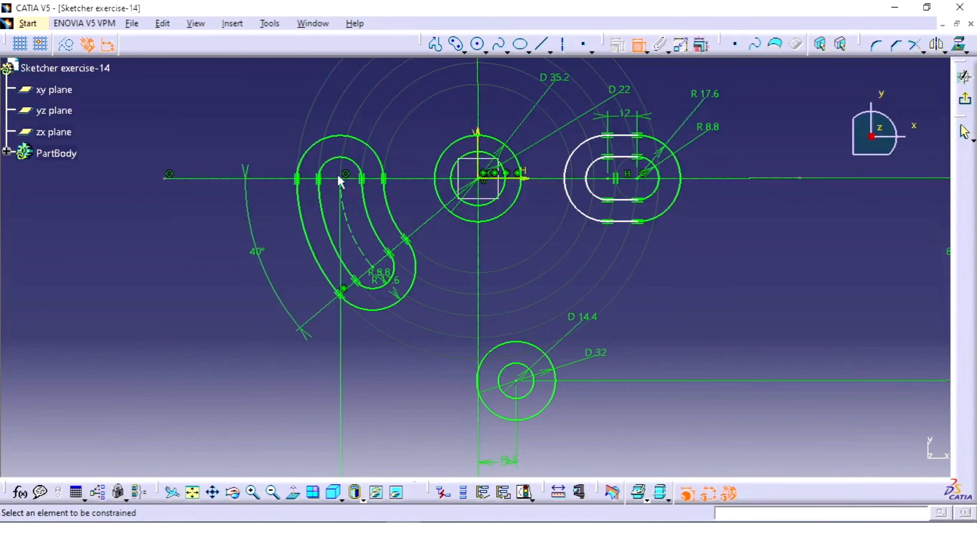
Step: Check the reference drawing and dimension the horizontal distance between the curved slots' upper arc centre and the straight slots' right arc centre
mouse_move(408, 270)
middle_down()
mouse_move(399, 275)
mouse_move(404, 252)
mouse_move(399, 344)
middle_up()
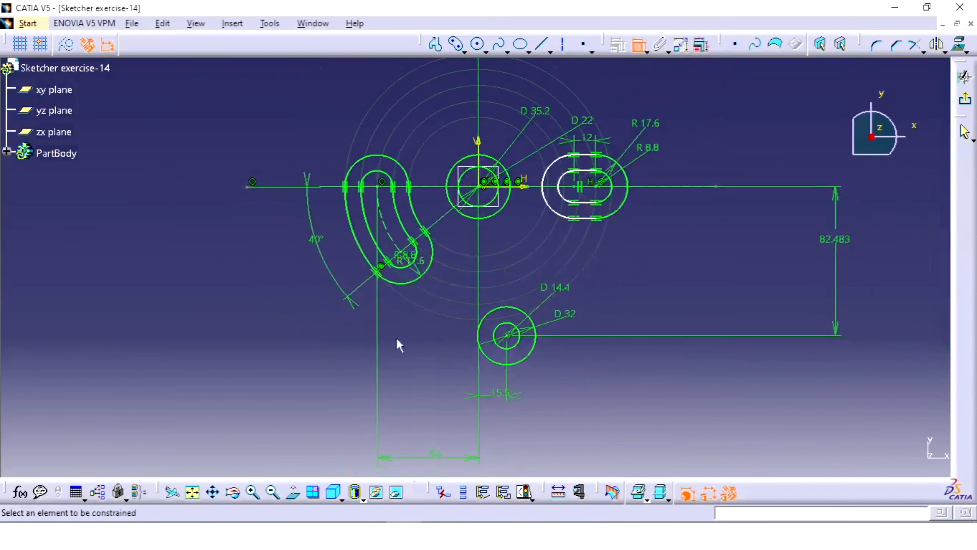
click(368, 535)
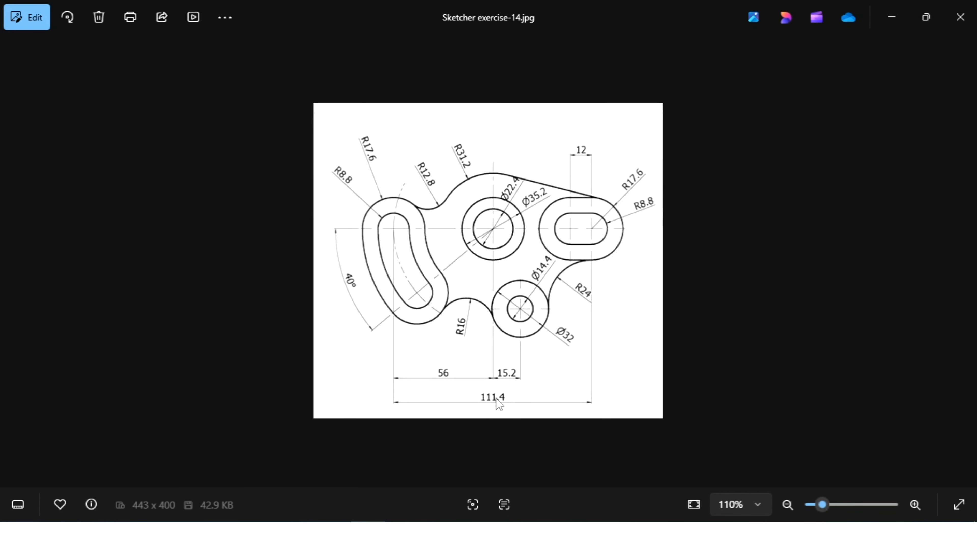
click(368, 535)
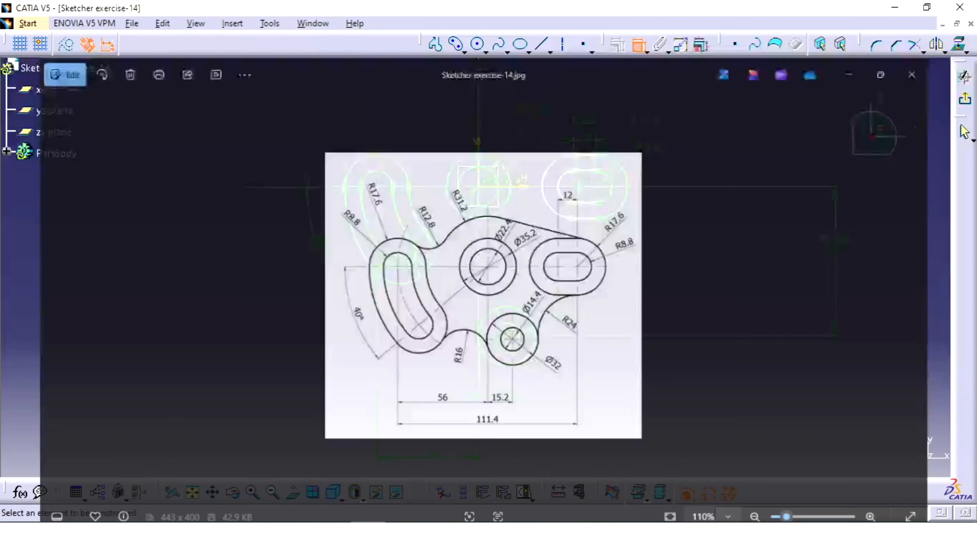
click(376, 189)
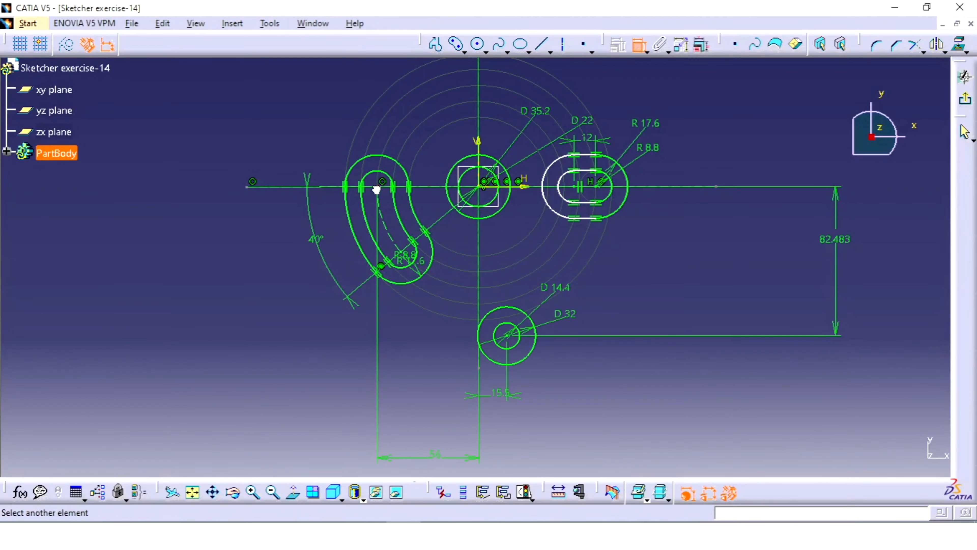
click(601, 188)
middle_drag(499, 346, 484, 325)
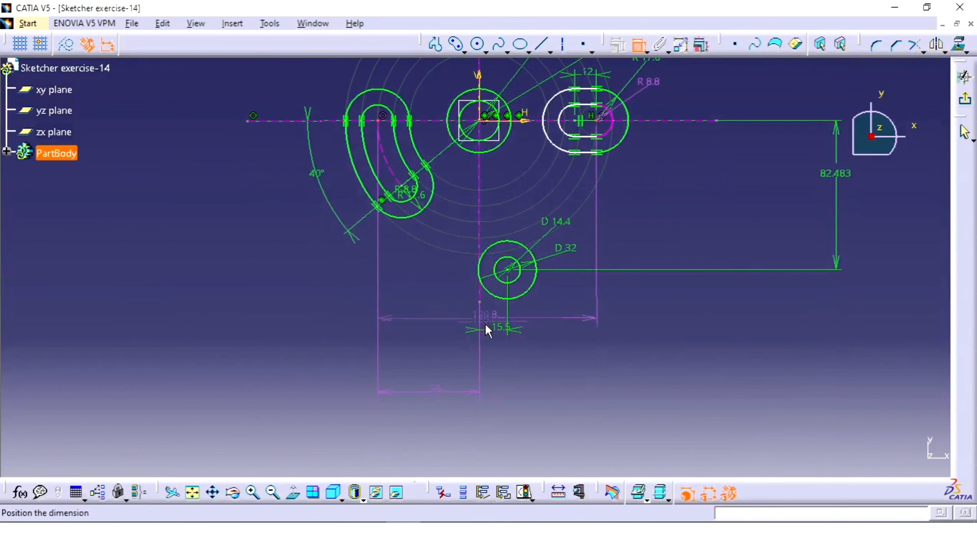
click(478, 425)
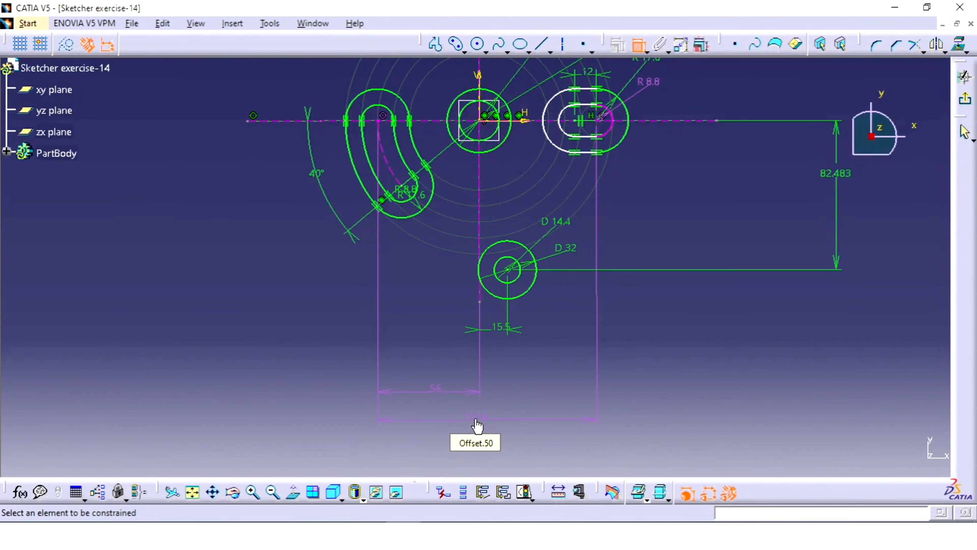
middle_drag(621, 278, 609, 322)
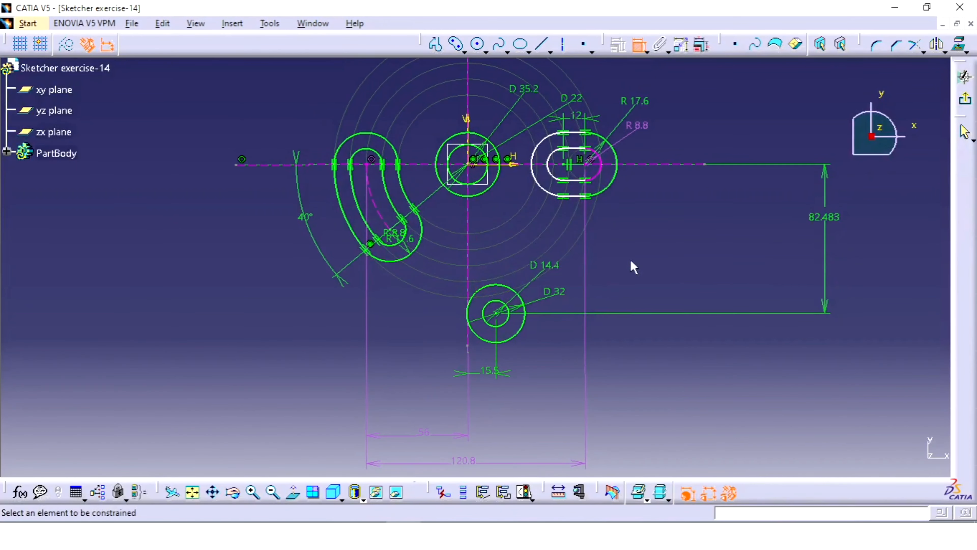
key(Escape)
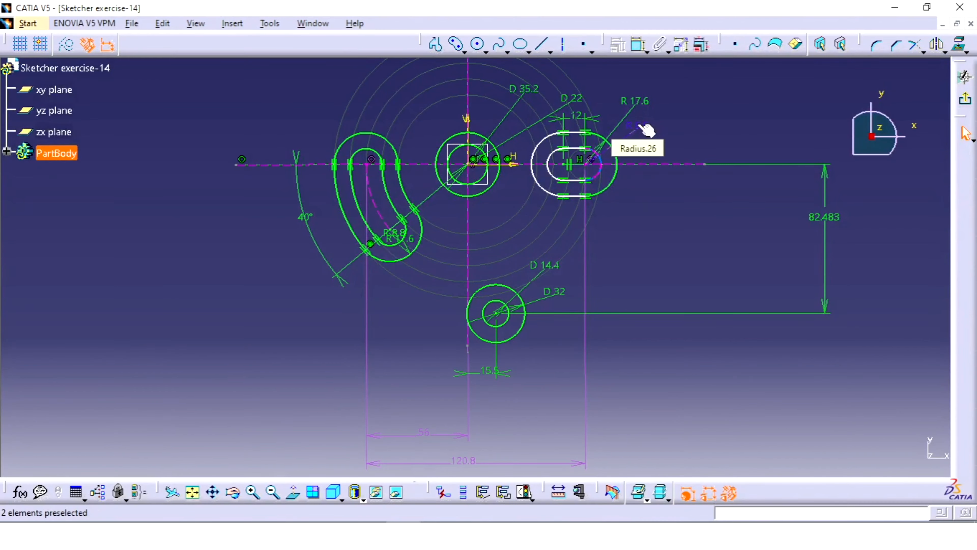
Step: Delete the R 8.8 dimension from the inner straight slot's right arc
mouse_move(625, 251)
middle_down()
mouse_move(630, 224)
mouse_move(648, 216)
mouse_move(584, 310)
mouse_move(628, 255)
middle_up()
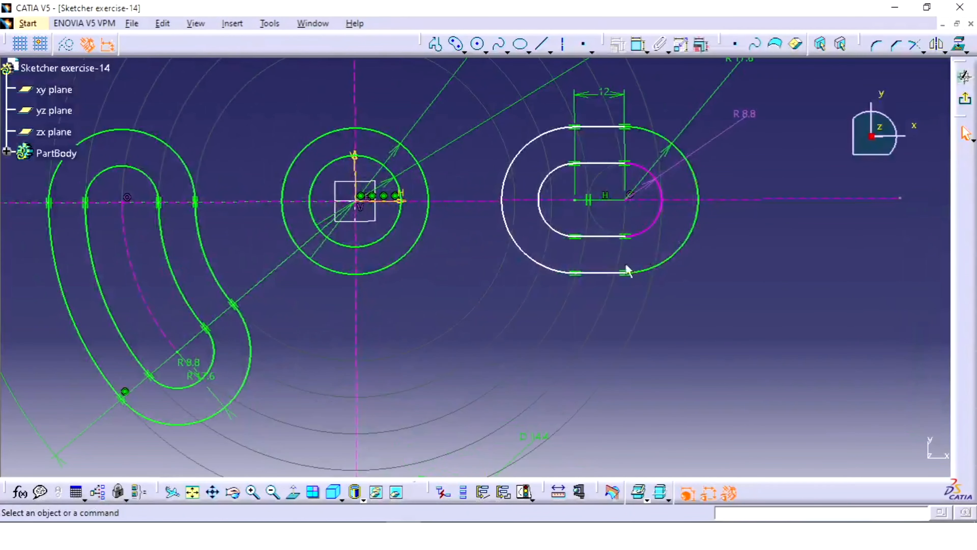
mouse_move(647, 288)
middle_down()
mouse_move(641, 307)
mouse_move(660, 353)
mouse_move(663, 273)
mouse_move(650, 338)
middle_up()
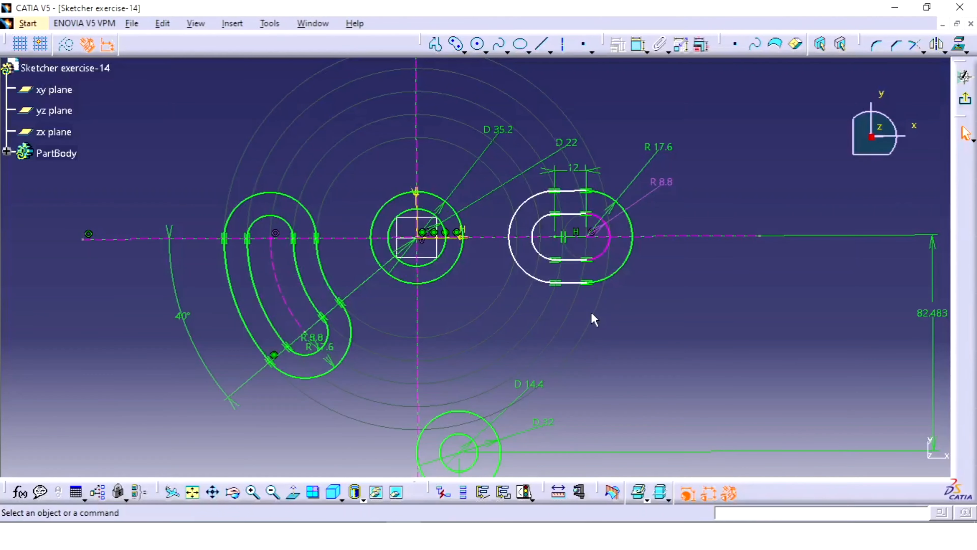
mouse_move(587, 322)
middle_down()
mouse_move(601, 292)
mouse_move(574, 334)
middle_up()
click(700, 201)
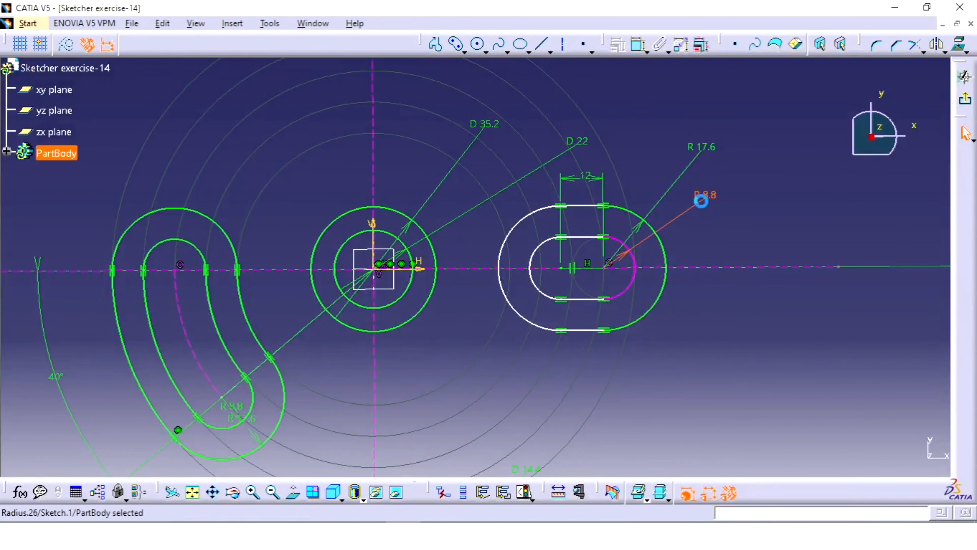
key(Delete)
Step: Try to set the overall horizontal distance between the curved and straight slots' arc centres to 111.4 mm
mouse_move(700, 279)
middle_down()
mouse_move(704, 221)
mouse_move(541, 410)
mouse_move(578, 227)
mouse_move(571, 262)
mouse_move(469, 363)
middle_up()
double_click(461, 358)
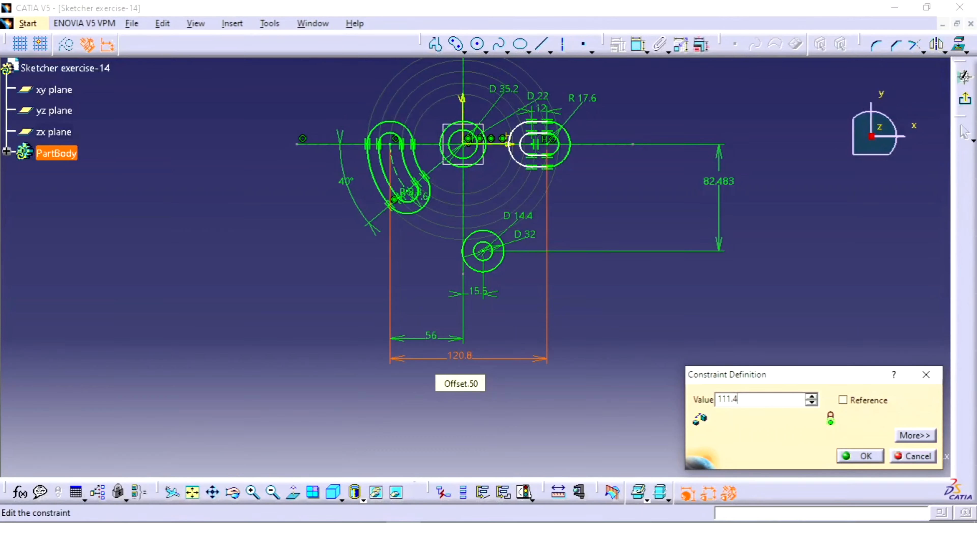
key(Return)
mouse_move(590, 262)
middle_down()
mouse_move(559, 357)
mouse_move(565, 338)
mouse_move(608, 317)
mouse_move(607, 332)
mouse_move(600, 238)
mouse_move(585, 279)
mouse_move(582, 196)
mouse_move(573, 207)
mouse_move(571, 330)
middle_up()
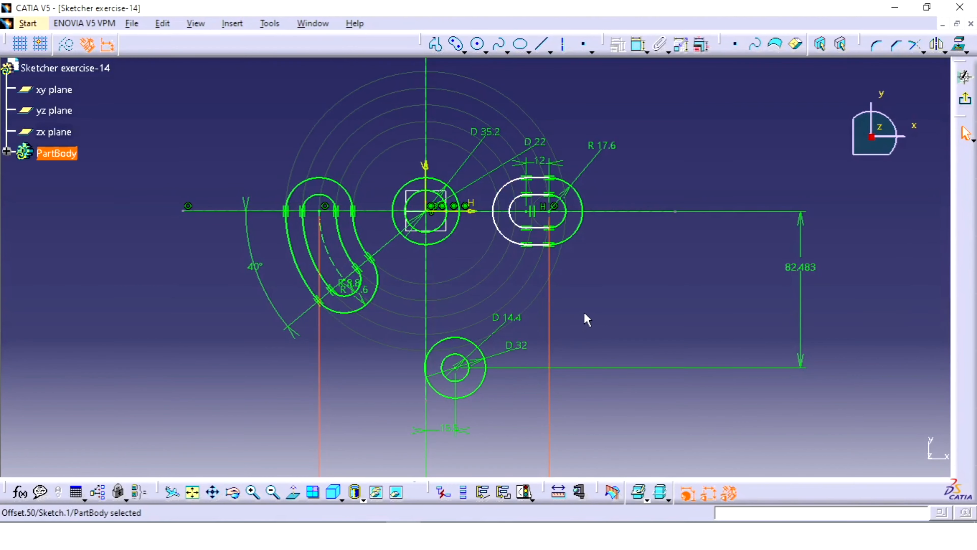
middle_drag(584, 313, 589, 275)
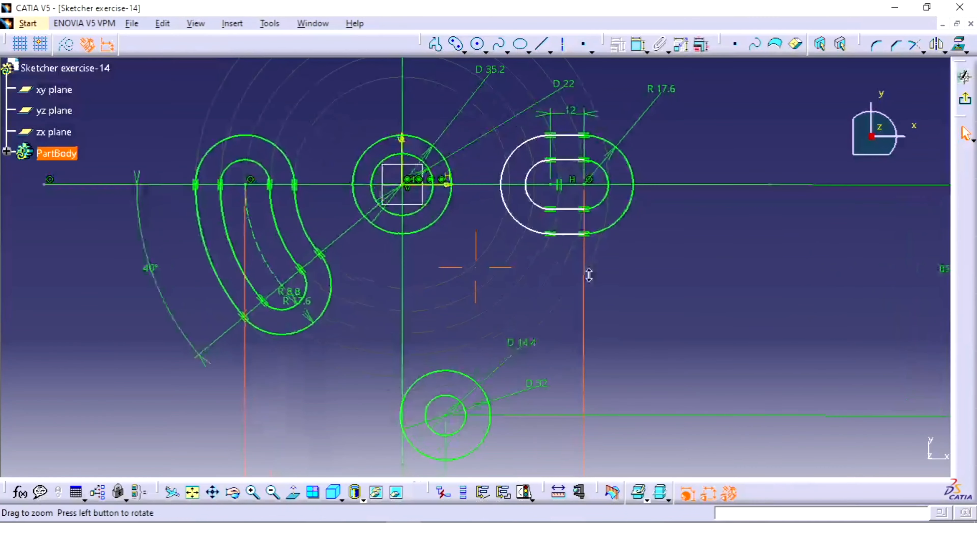
click(609, 201)
mouse_move(599, 216)
middle_down()
mouse_move(565, 319)
mouse_move(565, 282)
mouse_move(600, 312)
mouse_move(566, 218)
mouse_move(571, 254)
middle_up()
click(566, 239)
mouse_move(506, 283)
middle_down()
mouse_move(517, 260)
mouse_move(599, 201)
mouse_move(583, 210)
middle_up()
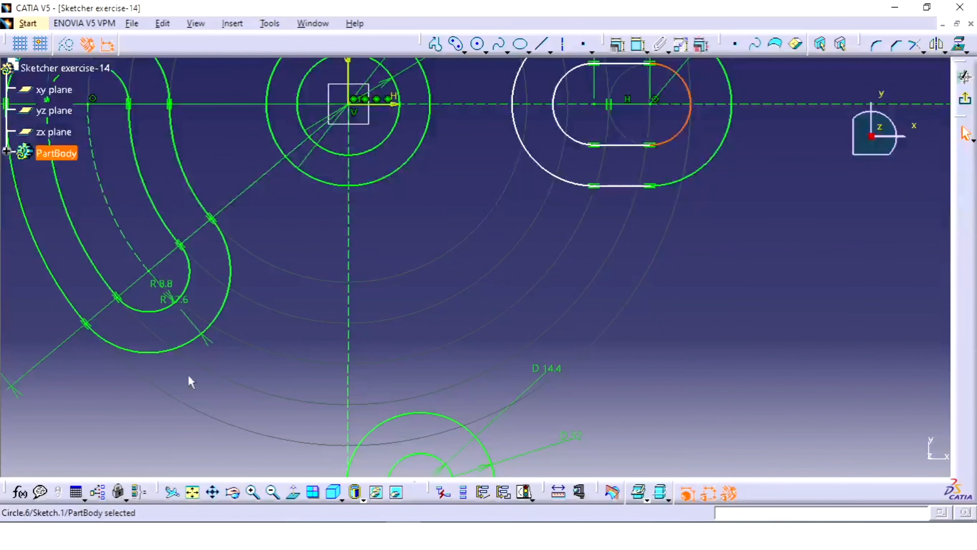
ctrl+click(75, 308)
click(617, 44)
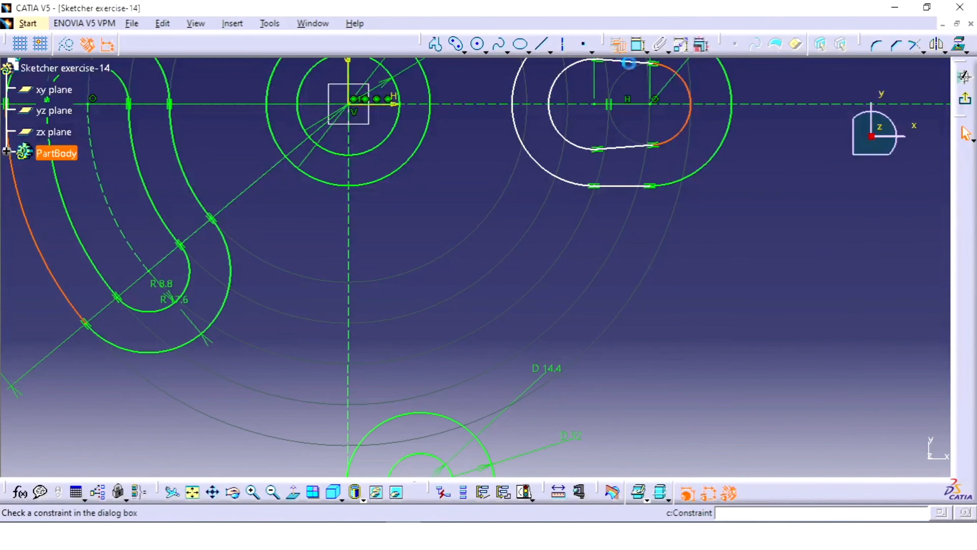
click(882, 155)
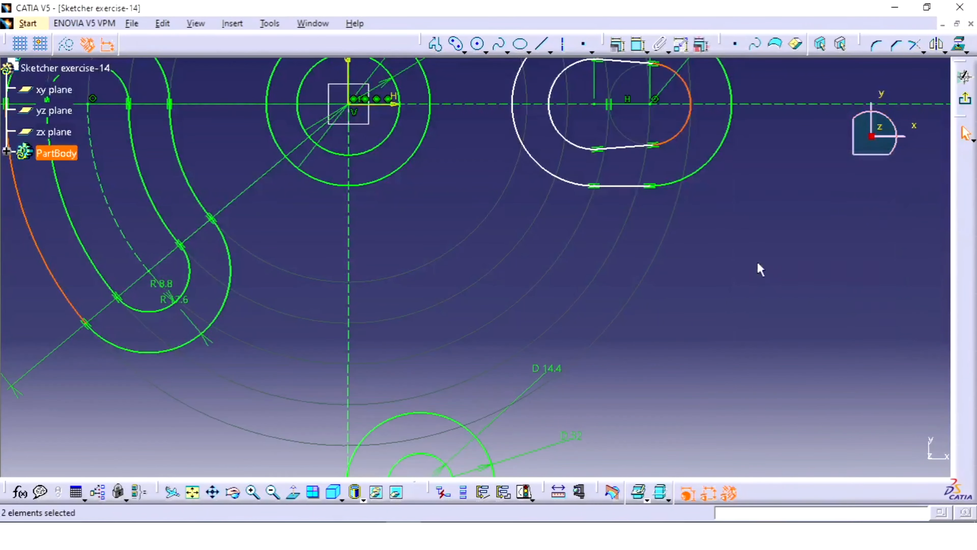
Step: Reshape the inner straight slot by its left arc until its sides run nearly level, and remove its parallelism constraint
middle_drag(757, 268, 728, 333)
middle_drag(648, 275, 624, 360)
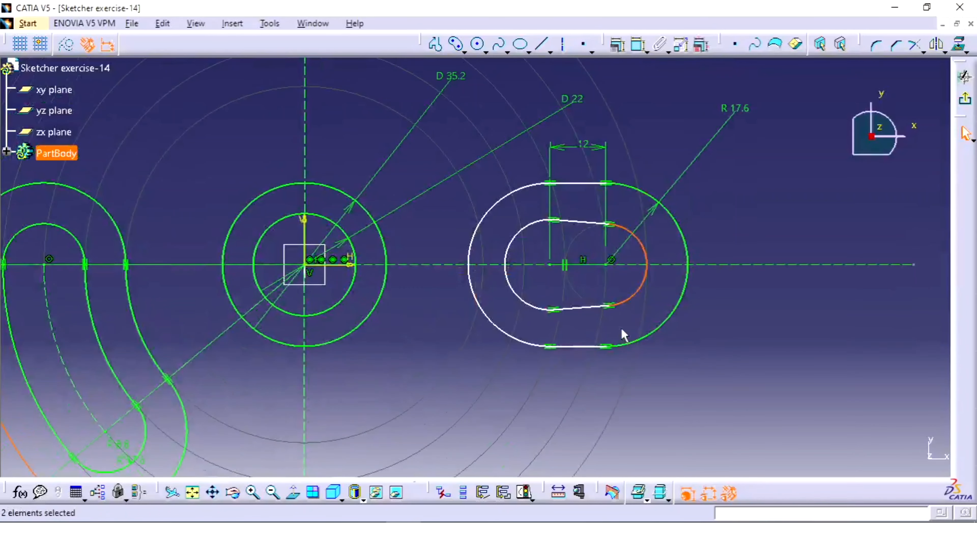
drag(515, 301, 528, 278)
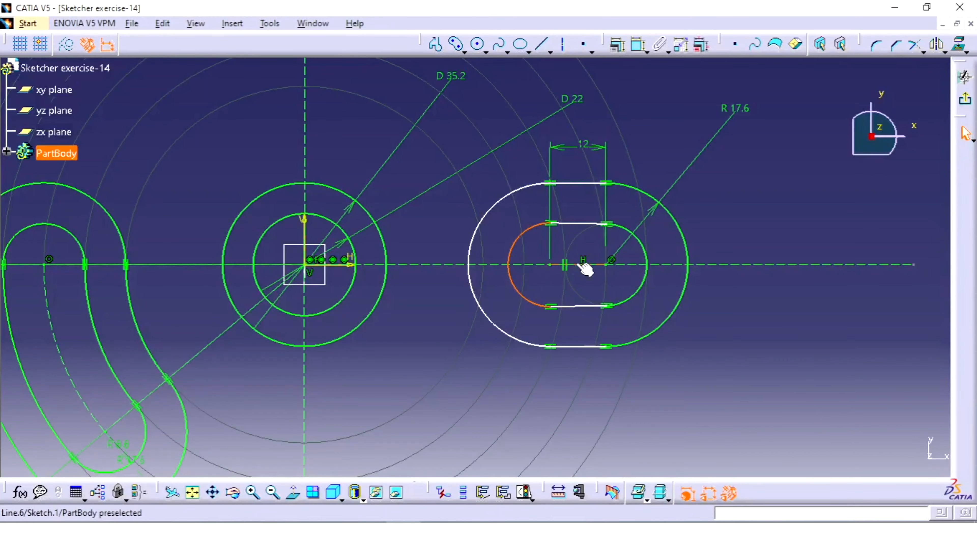
click(571, 285)
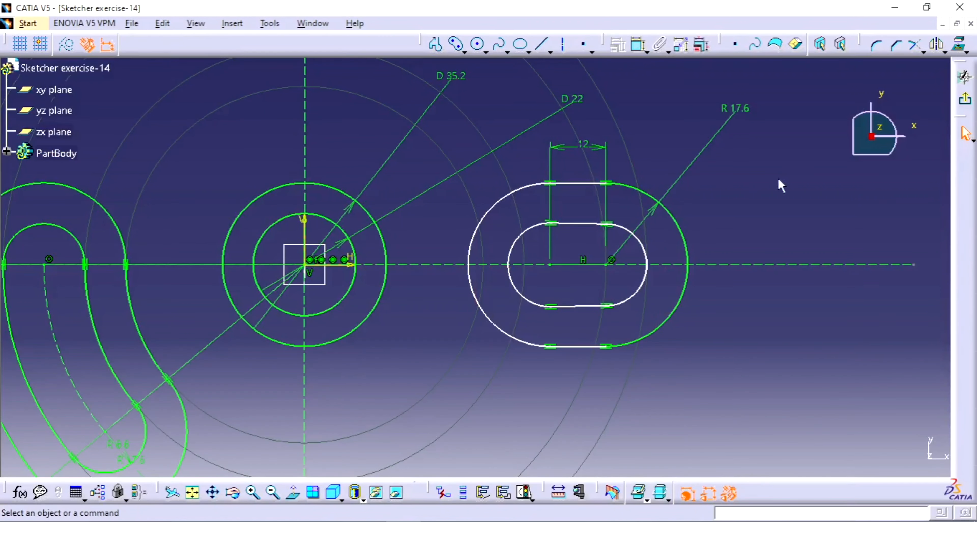
Step: Apply a horizontal constraint to the inner straight slot's upper and lower lines
ctrl+click(584, 307)
click(617, 45)
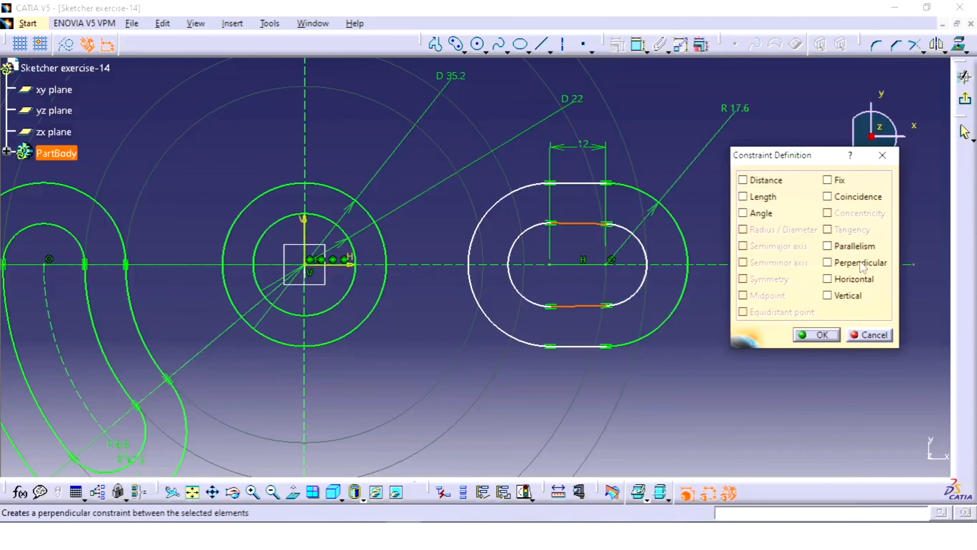
click(852, 280)
click(816, 334)
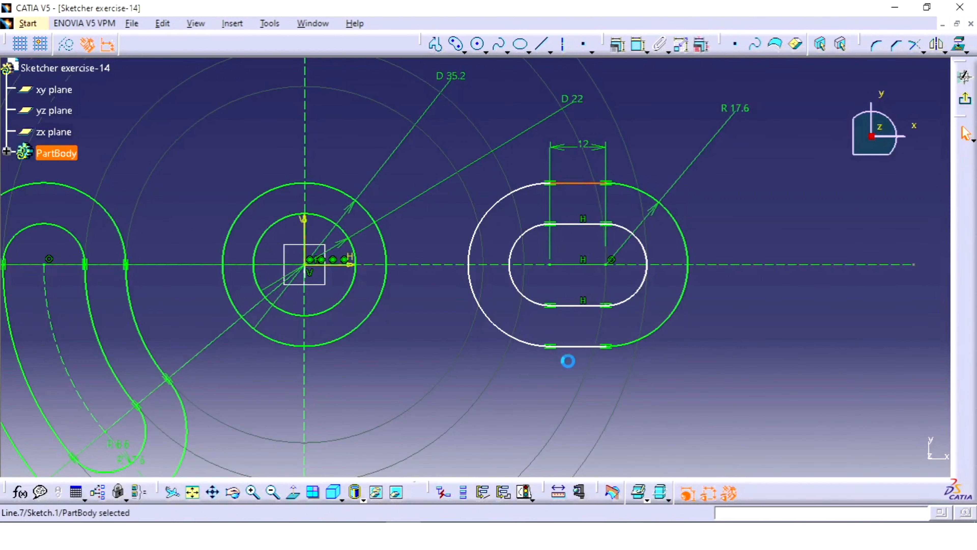
Step: Constrain the outer straight slot's upper and lower lines to be horizontal
click(618, 45)
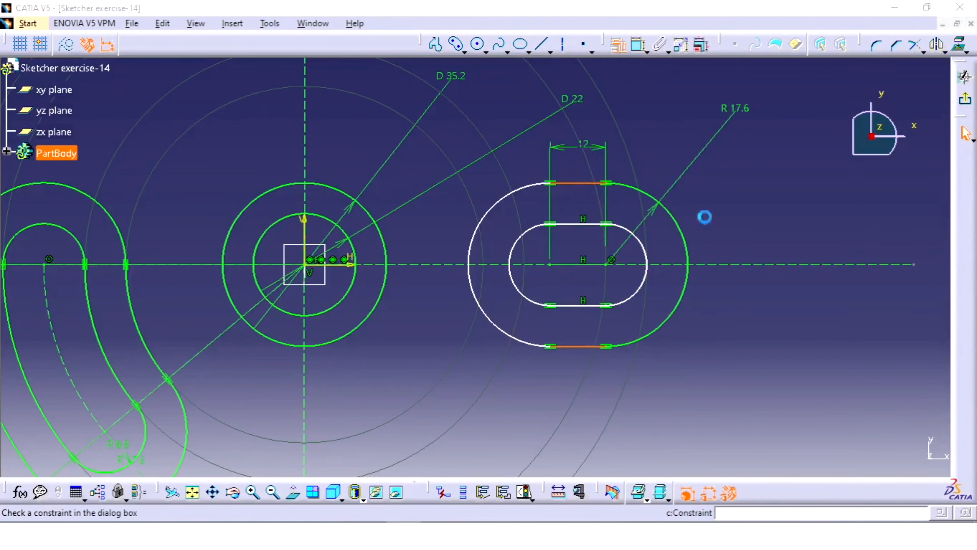
click(847, 280)
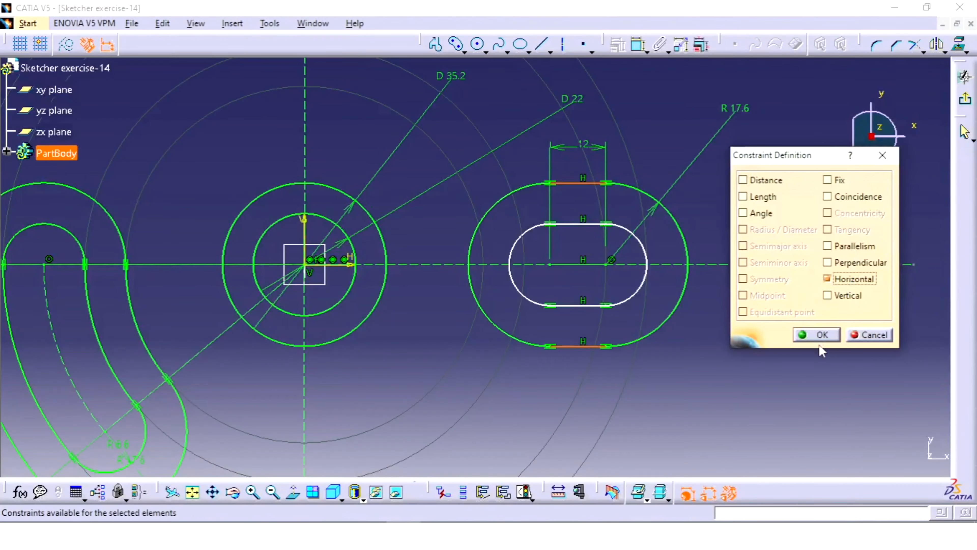
click(816, 334)
Step: Add a radius dimension to the inner straight slot's right arc, giving R 8.8
mouse_move(805, 332)
middle_down()
mouse_move(804, 302)
mouse_move(804, 313)
middle_up()
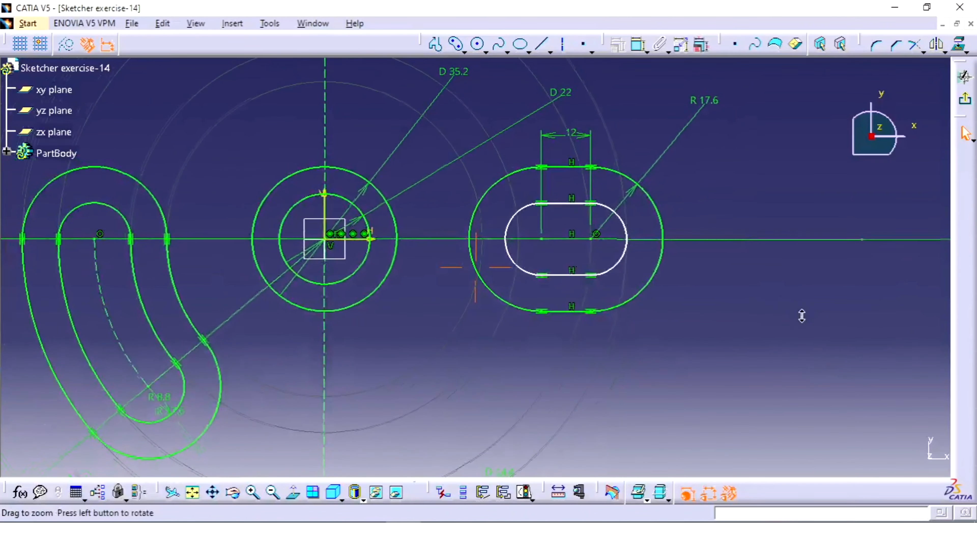
mouse_move(742, 290)
middle_down()
mouse_move(825, 179)
mouse_move(809, 234)
mouse_move(722, 260)
middle_up()
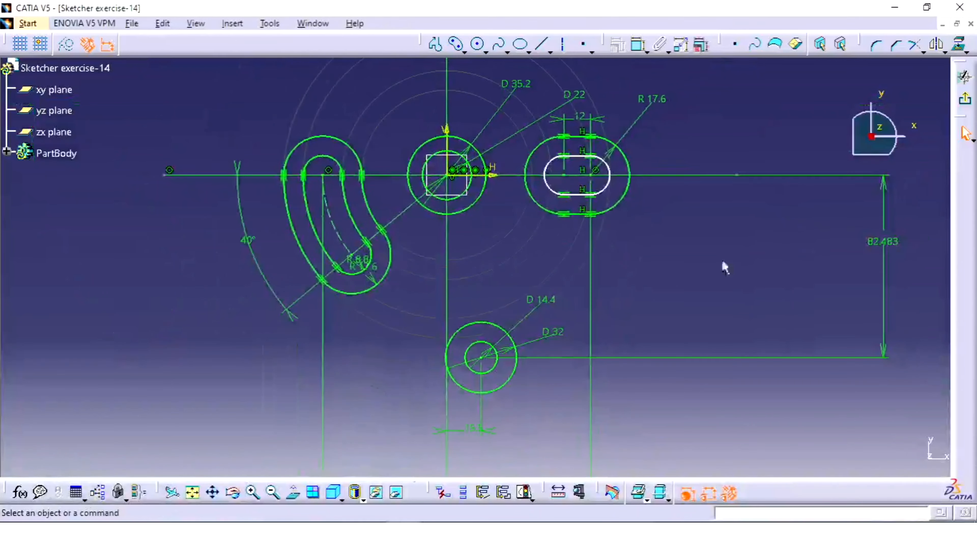
mouse_move(653, 283)
middle_down()
mouse_move(676, 218)
mouse_move(559, 335)
middle_up()
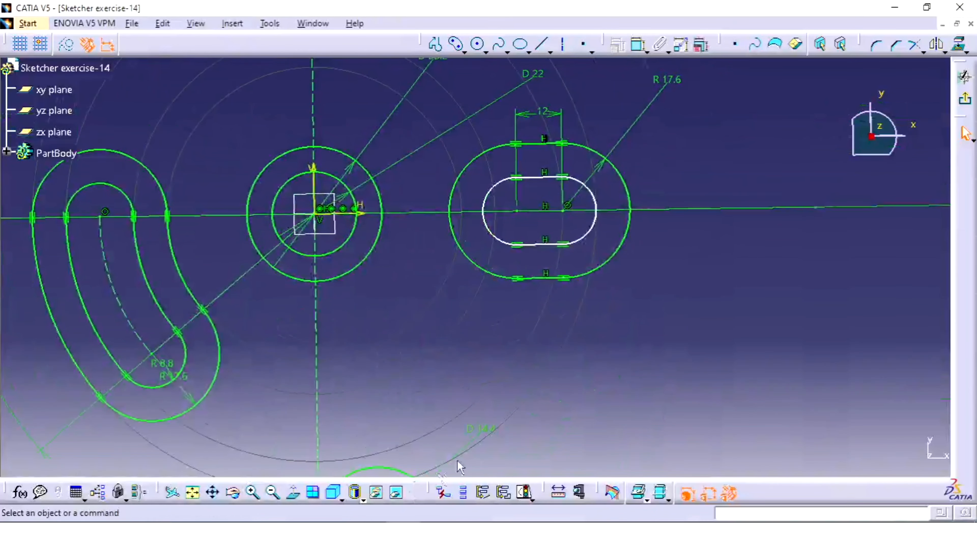
click(298, 496)
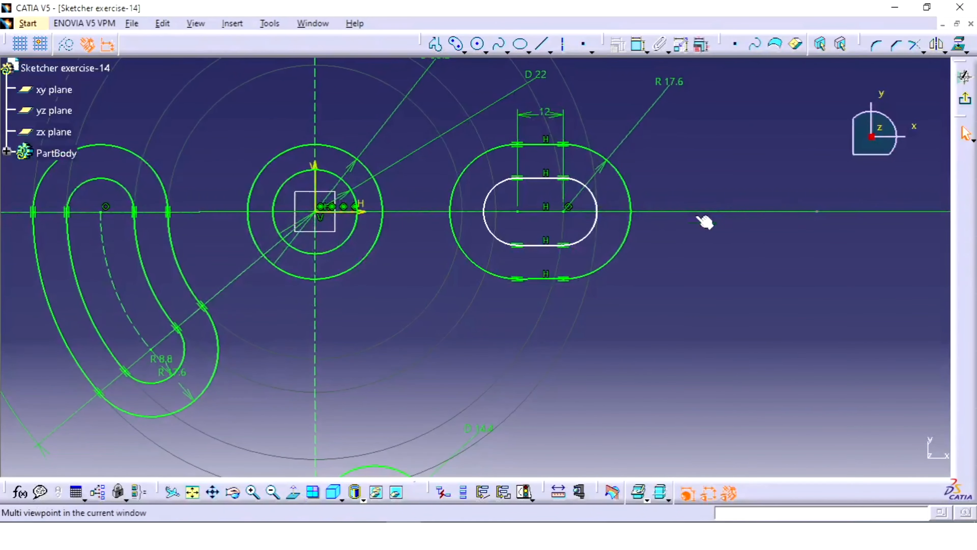
click(638, 44)
click(590, 234)
click(595, 236)
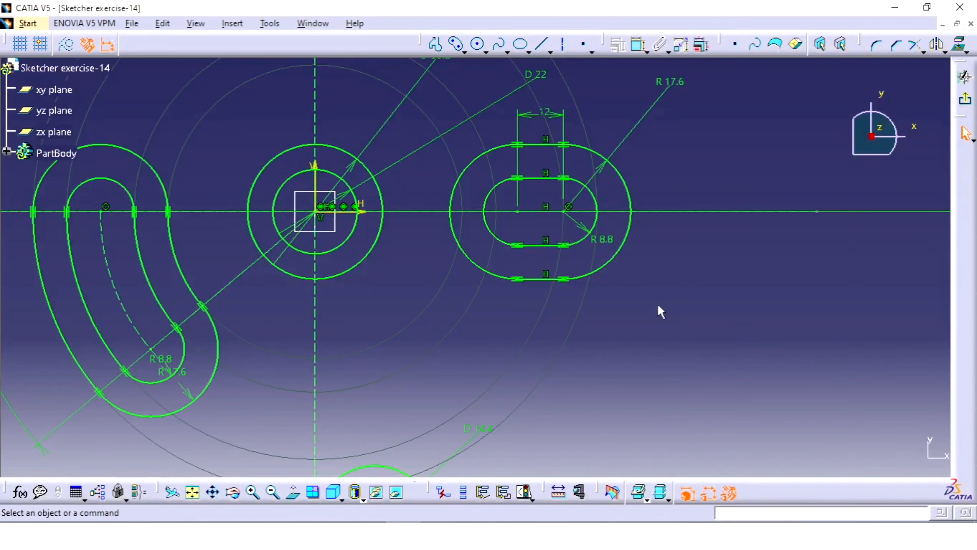
Step: Move the 56 mm dimension and the overall slot-centre dimension up closer to the sketch geometry
mouse_move(658, 304)
middle_down()
mouse_move(665, 235)
mouse_move(651, 277)
mouse_move(615, 247)
mouse_move(604, 273)
mouse_move(612, 229)
mouse_move(620, 242)
middle_up()
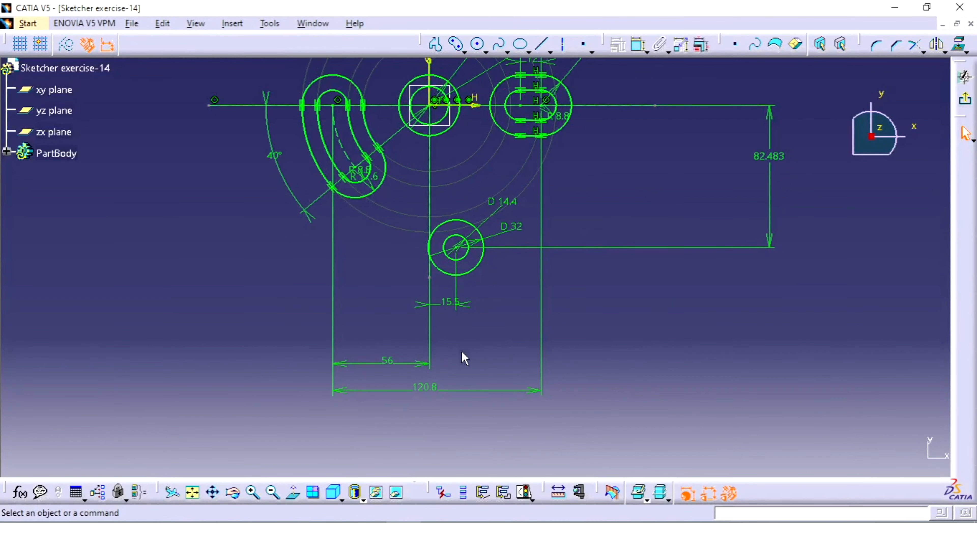
drag(414, 366, 406, 281)
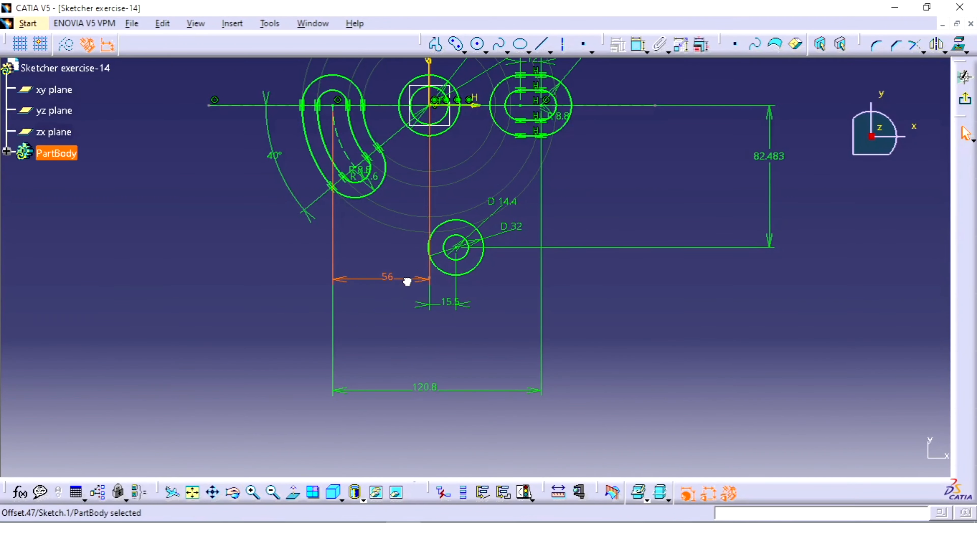
click(428, 388)
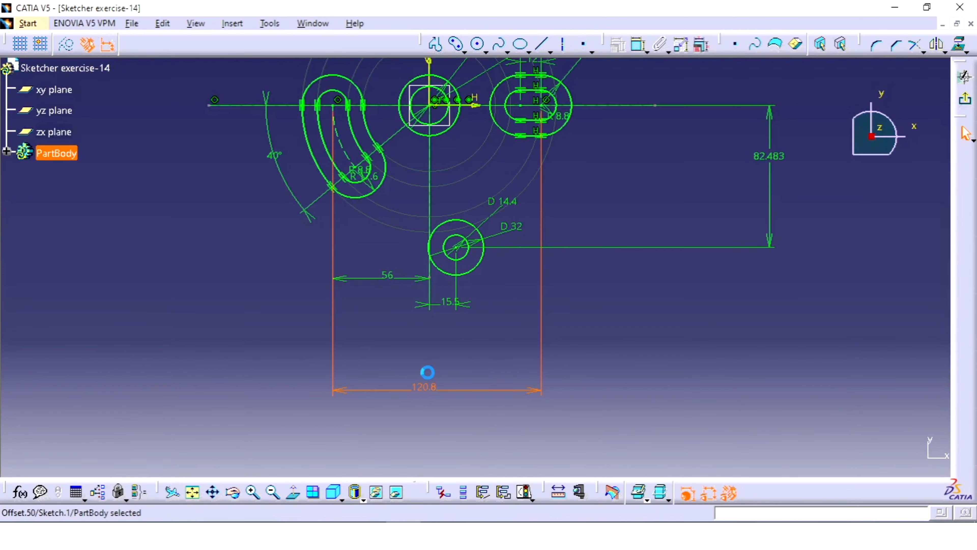
drag(534, 395, 423, 355)
Step: Set the overall horizontal distance between the curved and straight slots' arc centres to 111.4 mm
double_click(436, 329)
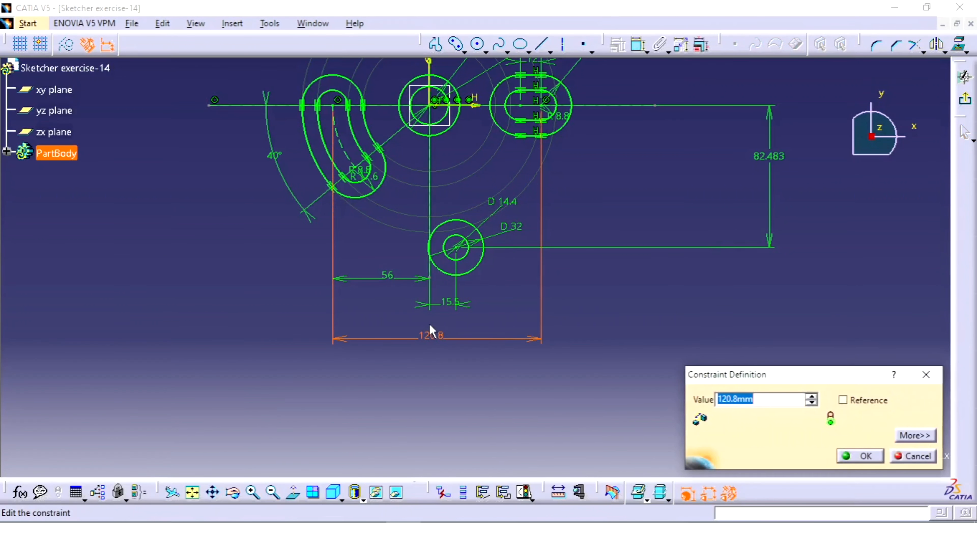
text(111.4)
key(Return)
middle_drag(566, 258, 544, 345)
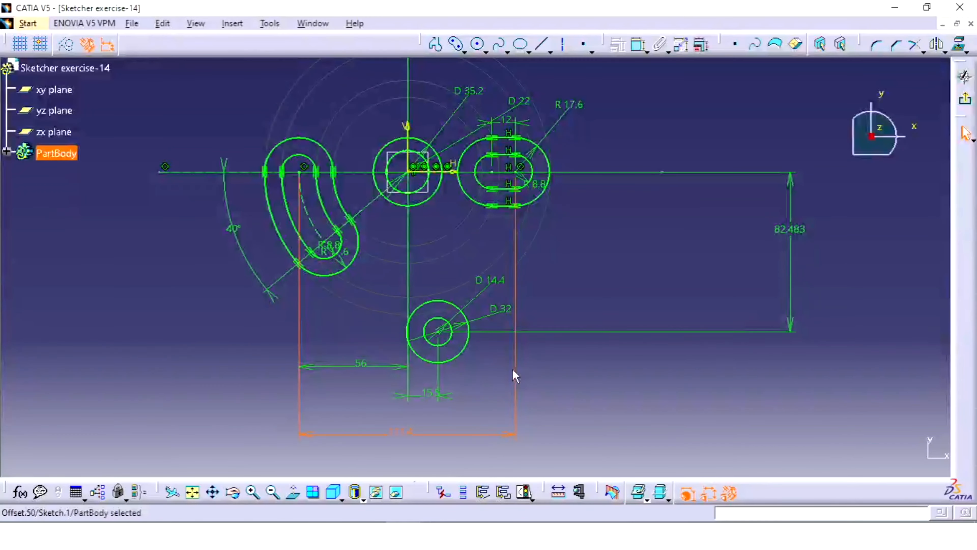
mouse_move(512, 376)
middle_down()
mouse_move(534, 279)
mouse_move(514, 295)
mouse_move(515, 334)
mouse_move(502, 355)
middle_up()
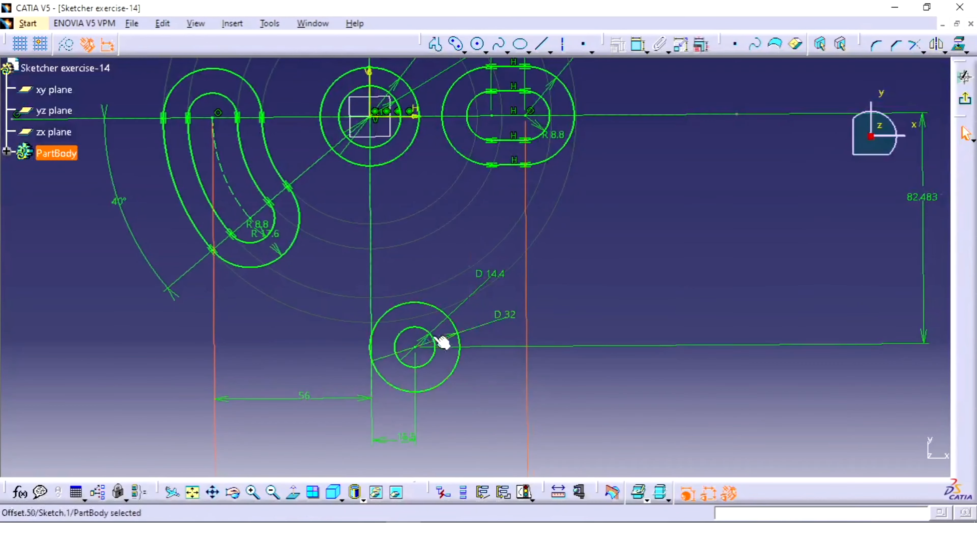
Step: Delete the vertical distance dimension between the horizontal axis and the lower circles' centre, and move those circles upward
middle_drag(435, 338, 480, 376)
click(294, 492)
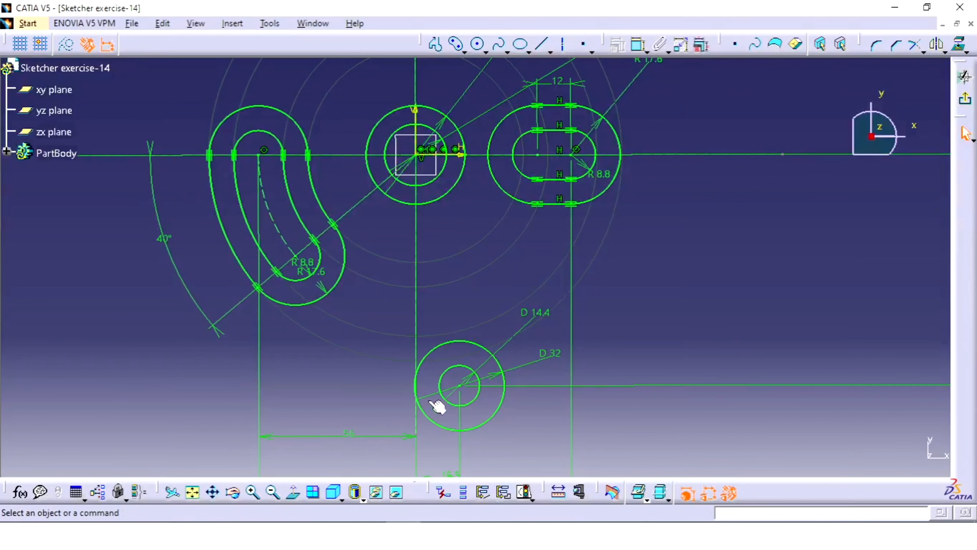
middle_drag(547, 343, 545, 352)
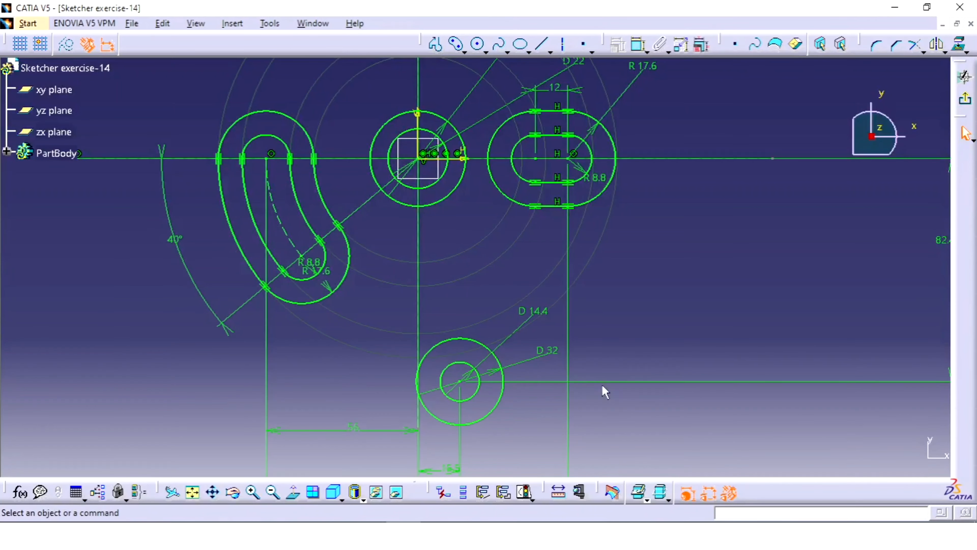
middle_drag(605, 391, 602, 397)
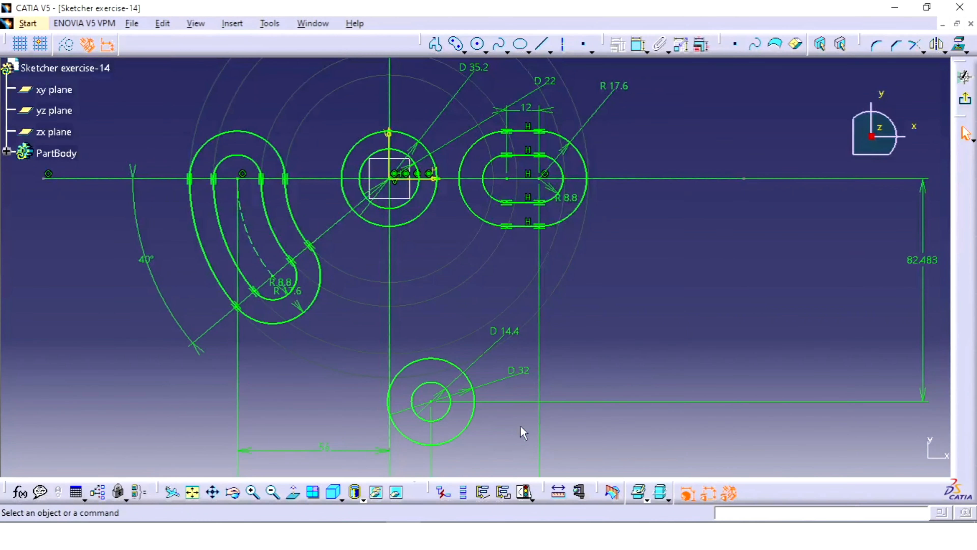
click(453, 446)
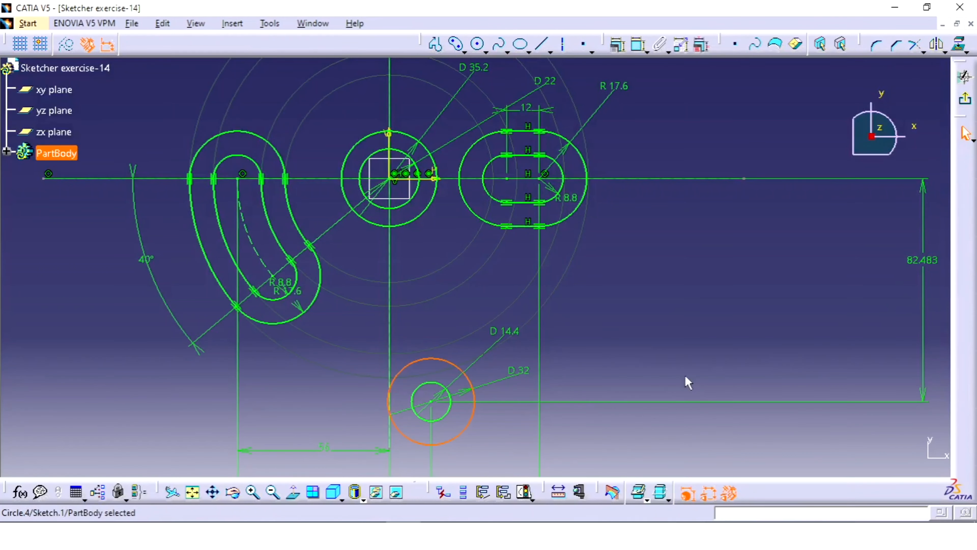
click(927, 261)
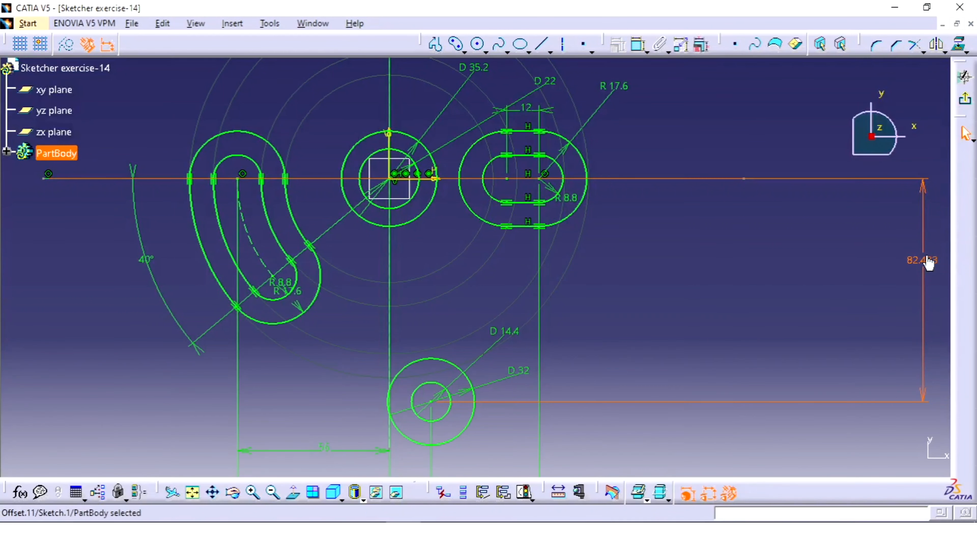
key(Delete)
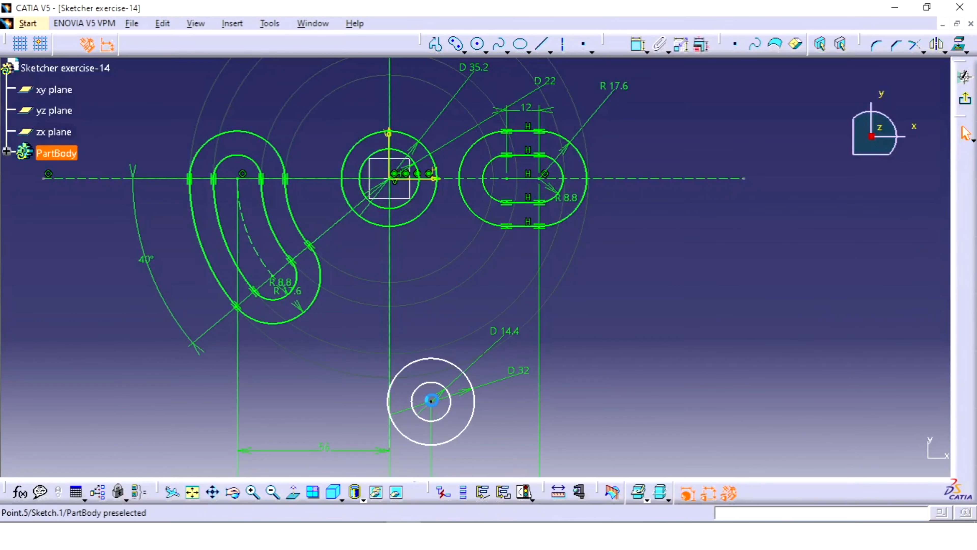
drag(436, 407, 440, 331)
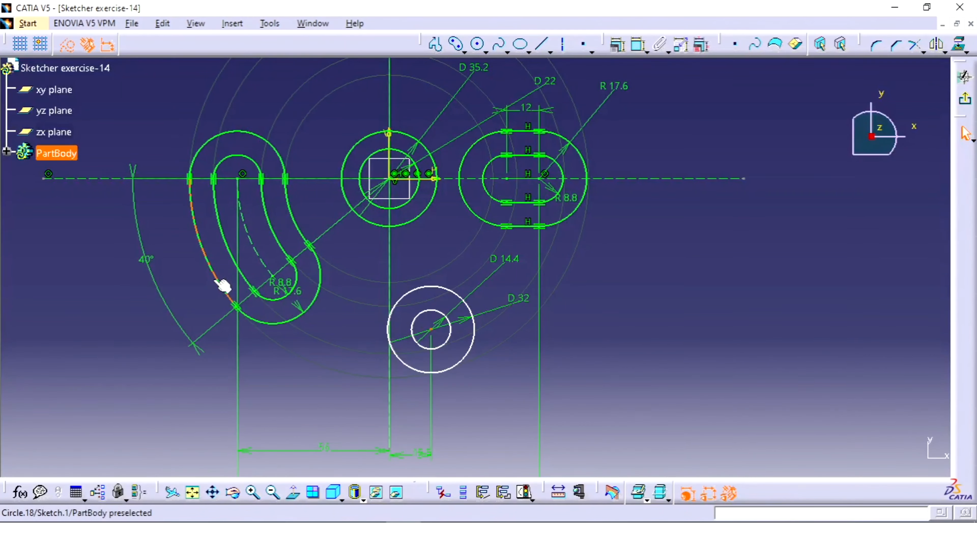
Step: Make the lower 32 mm circle tangent to the curved slot's outer left arc
click(223, 284)
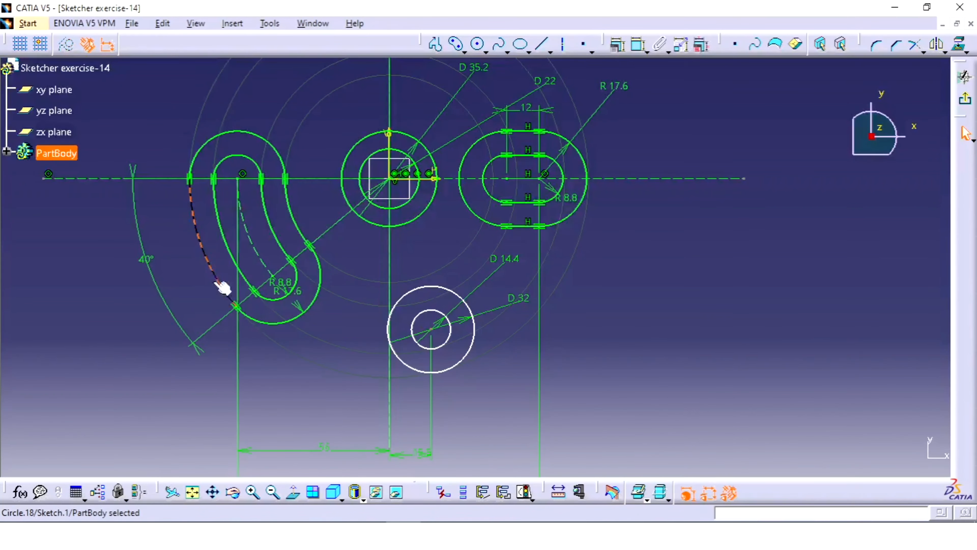
ctrl+click(466, 371)
click(750, 278)
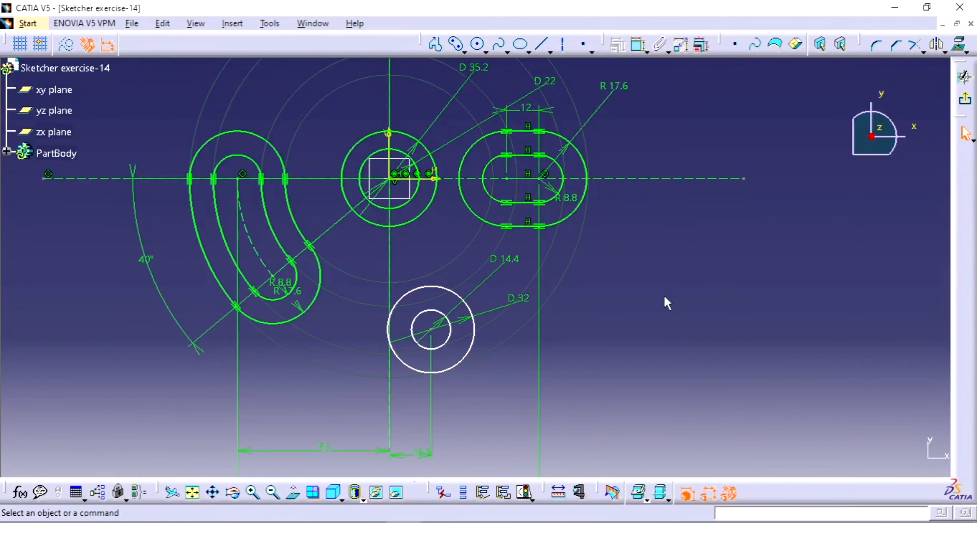
click(232, 296)
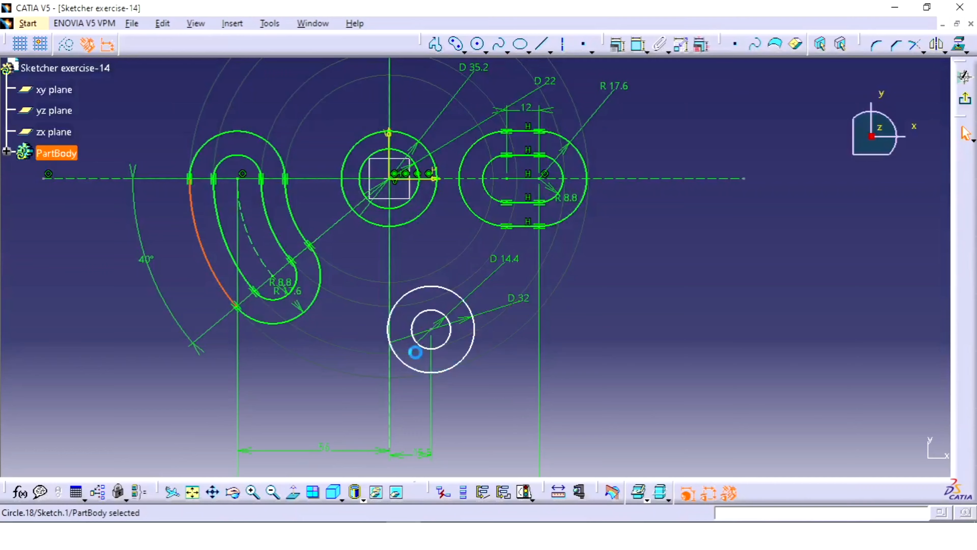
ctrl+click(447, 370)
click(617, 44)
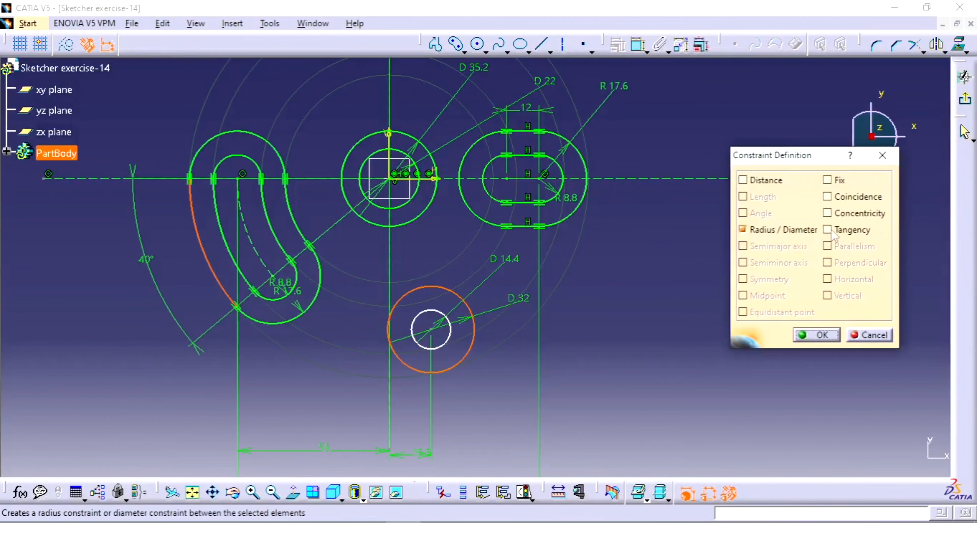
click(851, 230)
click(822, 335)
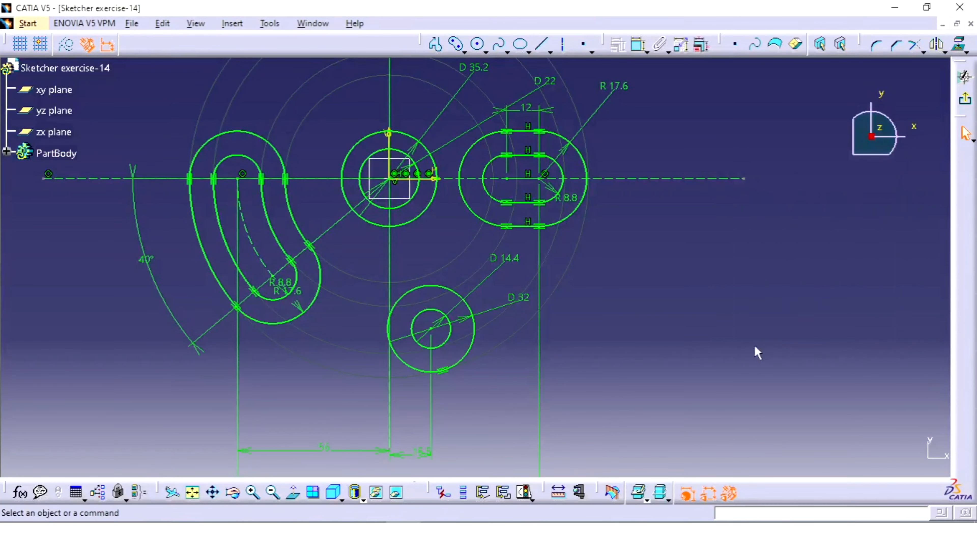
middle_drag(709, 334, 712, 371)
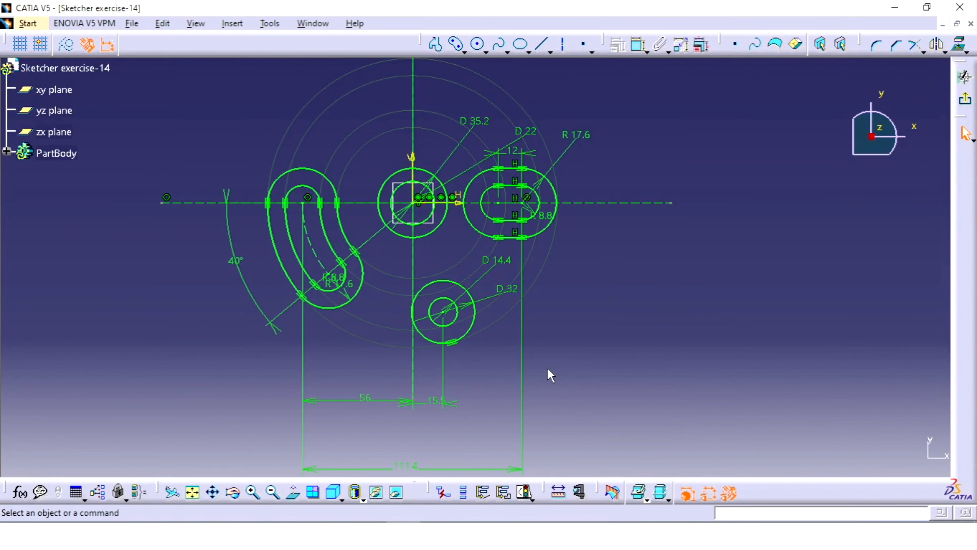
mouse_move(639, 274)
middle_down()
mouse_move(730, 351)
mouse_move(727, 280)
mouse_move(725, 327)
middle_up()
click(293, 494)
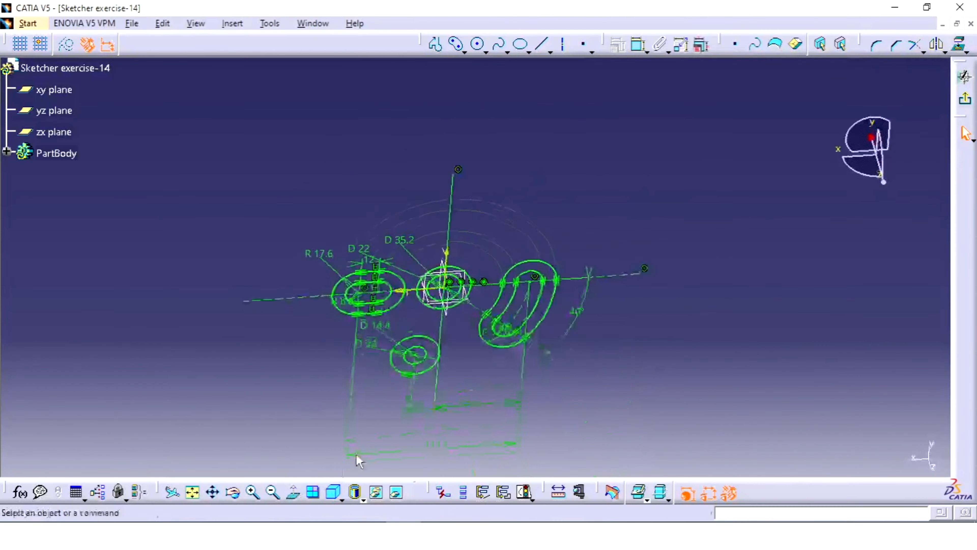
click(294, 493)
mouse_move(467, 396)
middle_down()
mouse_move(447, 275)
mouse_move(464, 227)
mouse_move(456, 328)
middle_up()
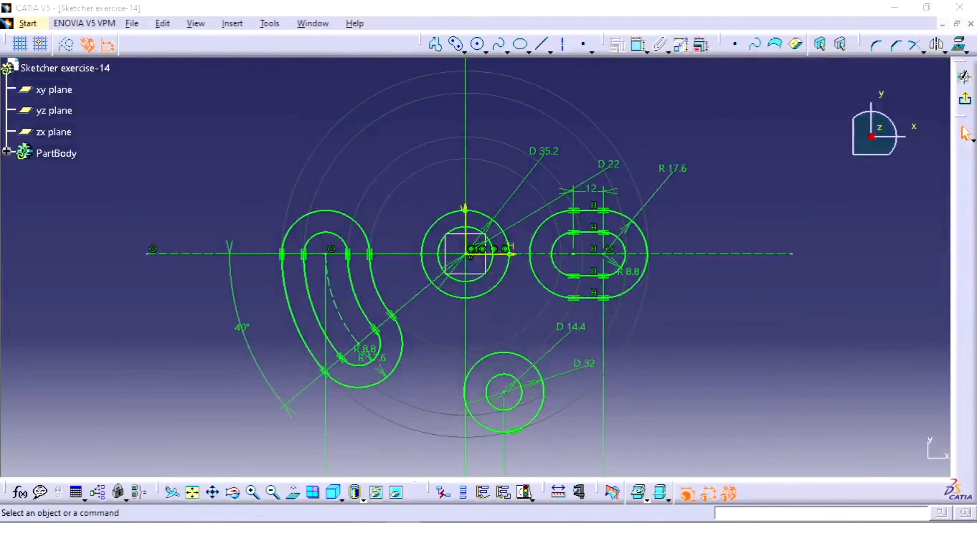
Step: Consult the reference drawing, and draw a circle of about 25.8 mm radius centred on the sketch origin
key(alt+Tab)
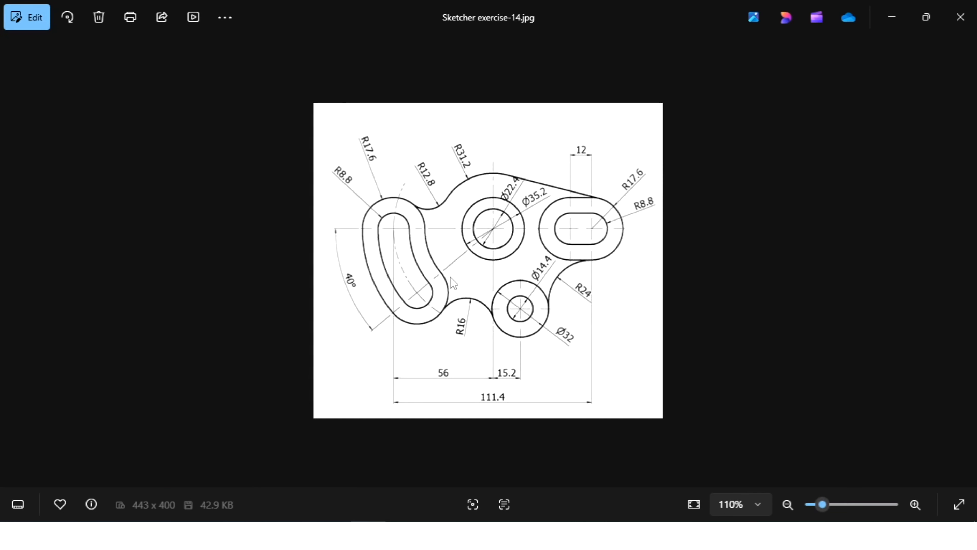
key(alt+Tab)
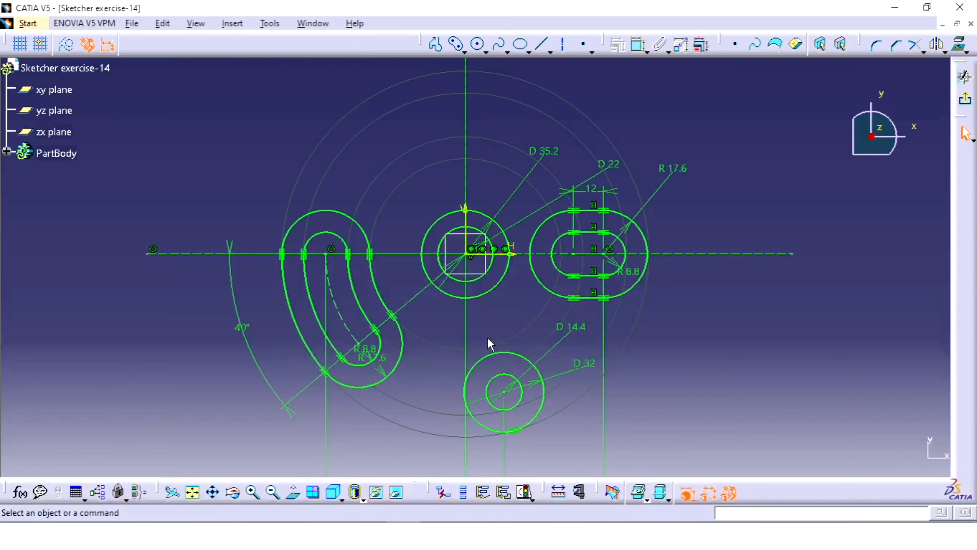
click(478, 45)
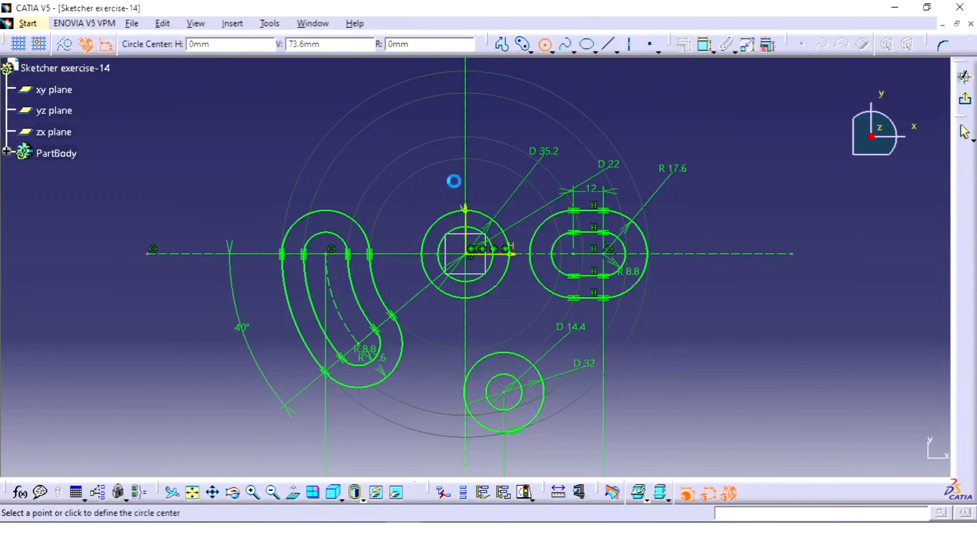
click(465, 253)
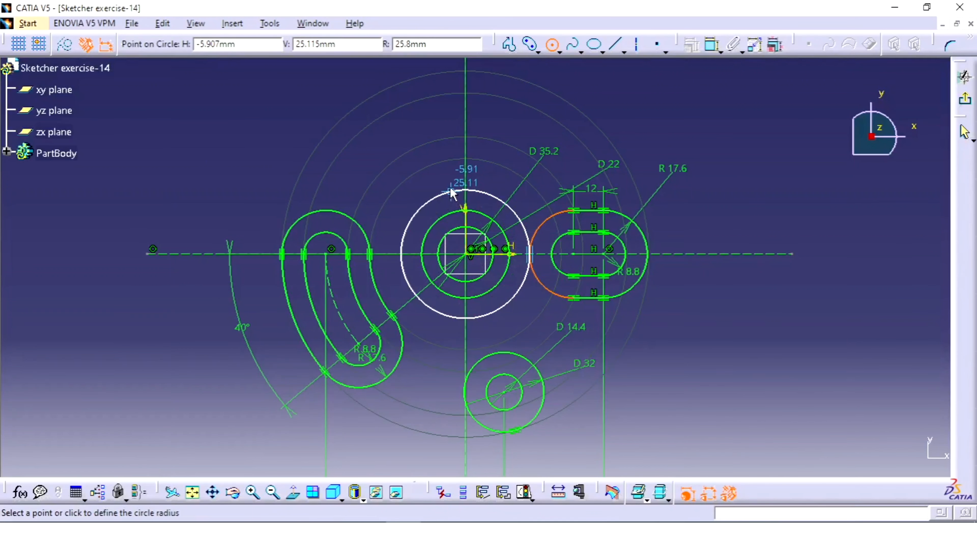
click(453, 191)
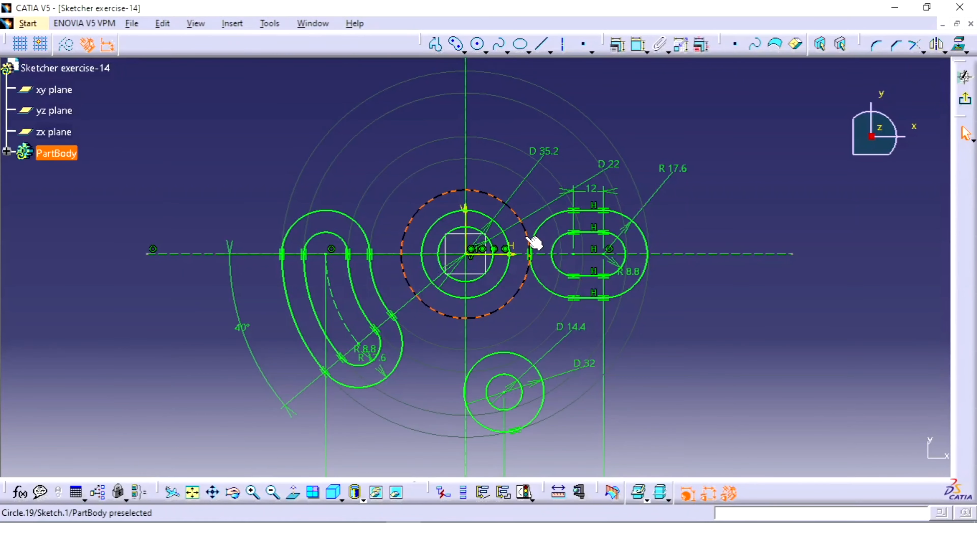
Step: Remove the tangency constraint between the new central circle and the outer straight slot's left arc
ctrl+click(551, 231)
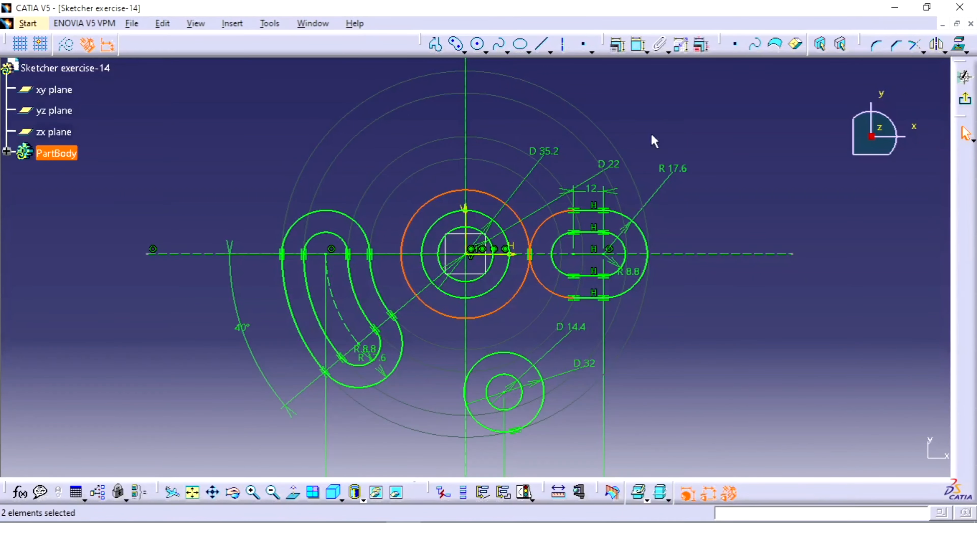
click(616, 45)
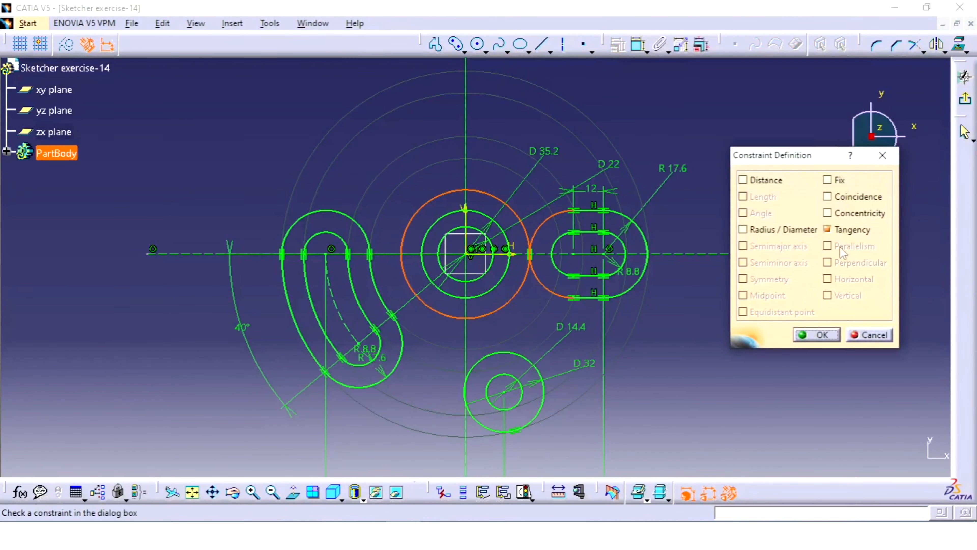
click(851, 232)
click(821, 335)
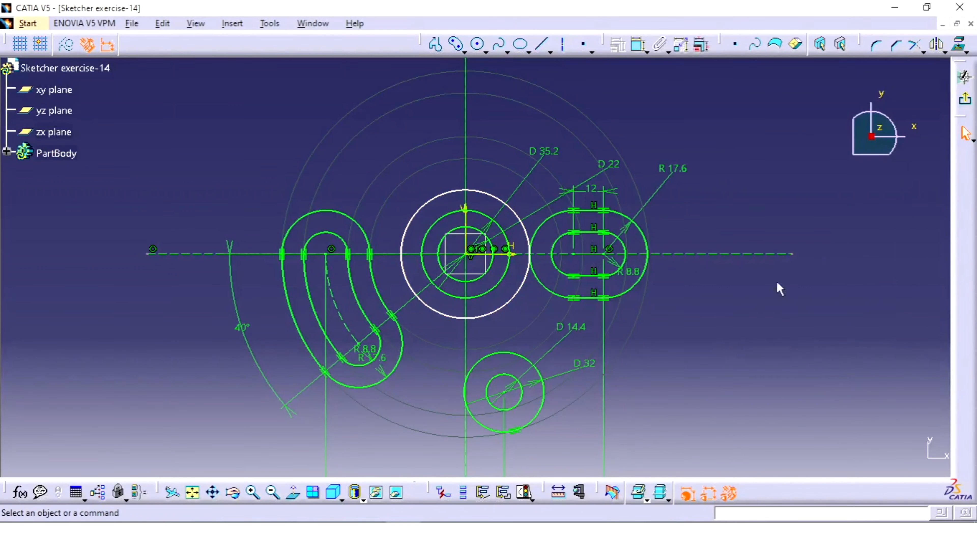
Step: Dimension the new central circle as a radius and set it to 31.2 mm
click(638, 45)
click(448, 200)
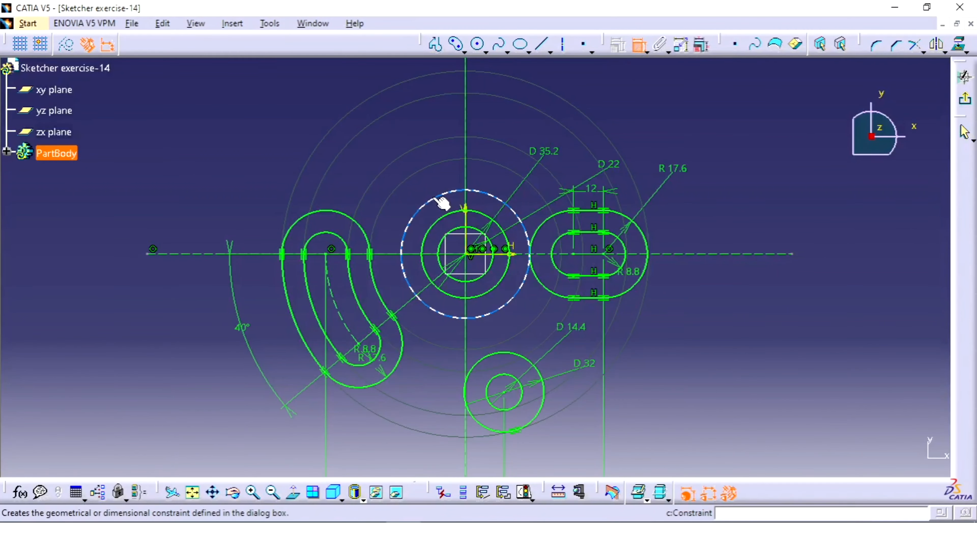
click(429, 181)
double_click(423, 180)
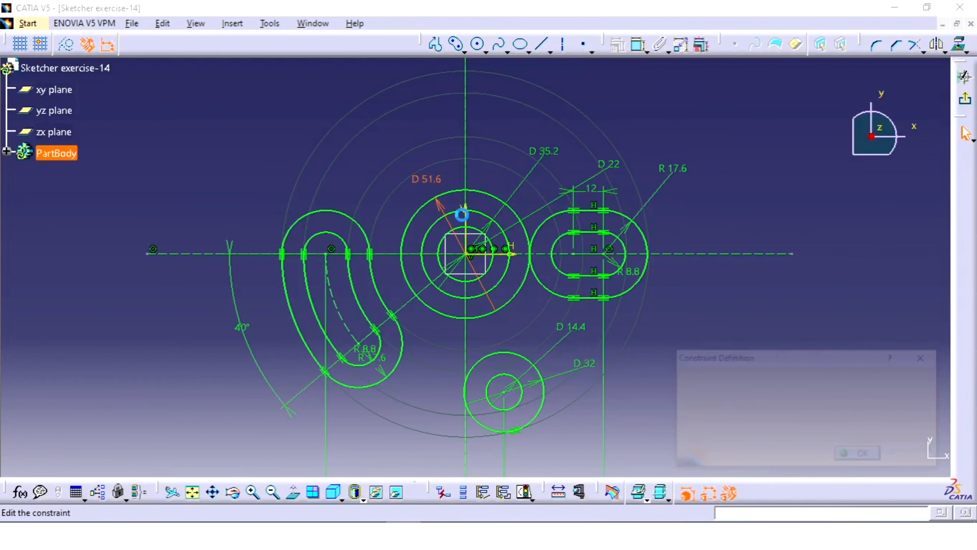
click(732, 419)
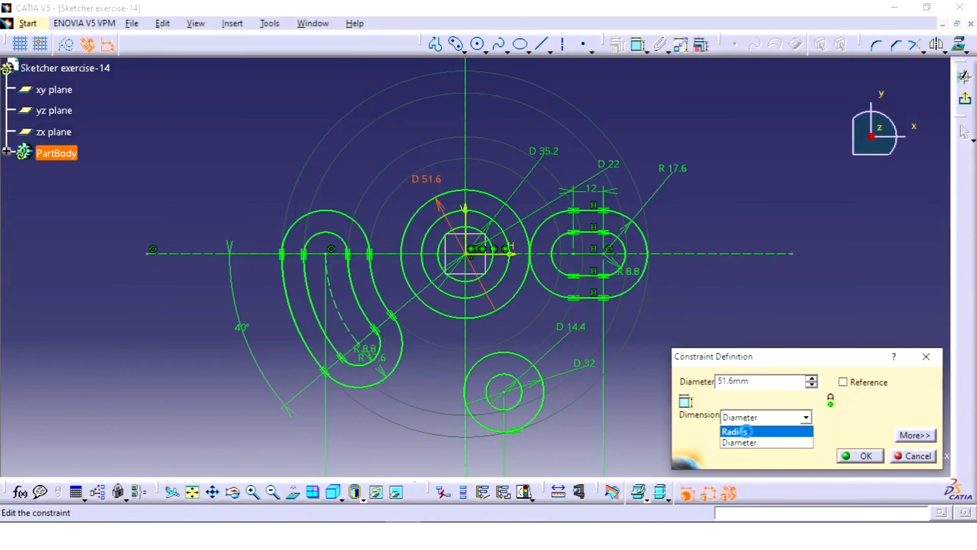
click(746, 430)
double_click(775, 380)
text(3)
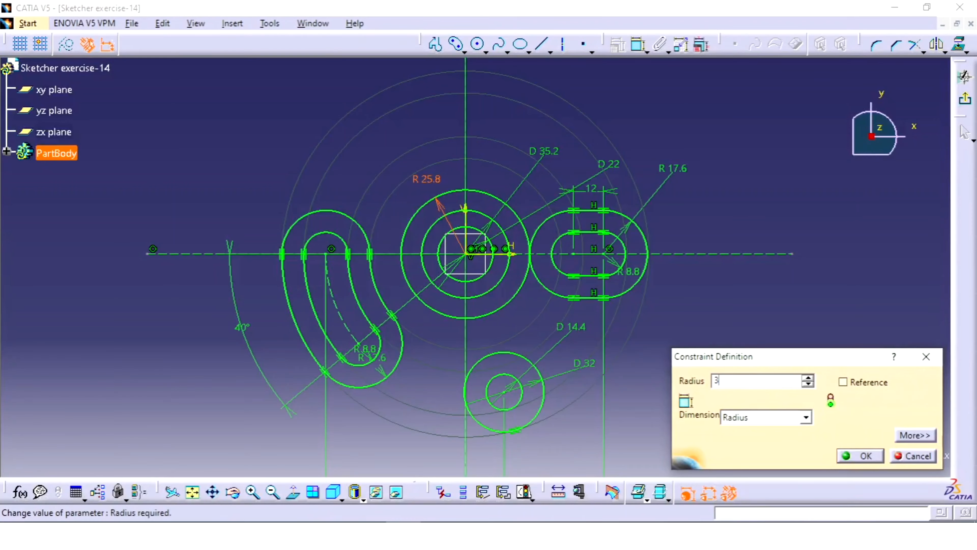
text(1.2mm)
key(Return)
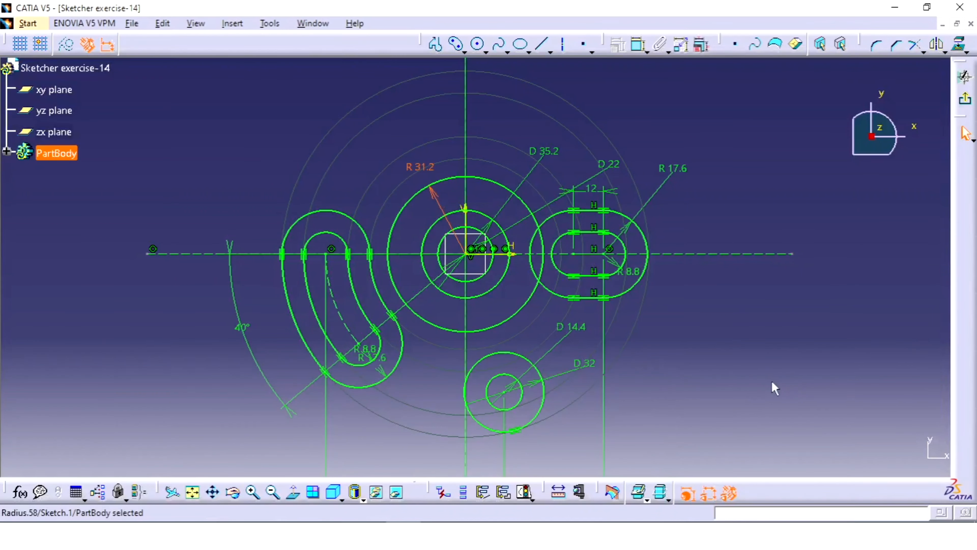
Step: Consult the reference drawing, and draw a slanted line from the top of the R 31.2 circle to the outer straight slot's upper right arc
key(alt+Tab)
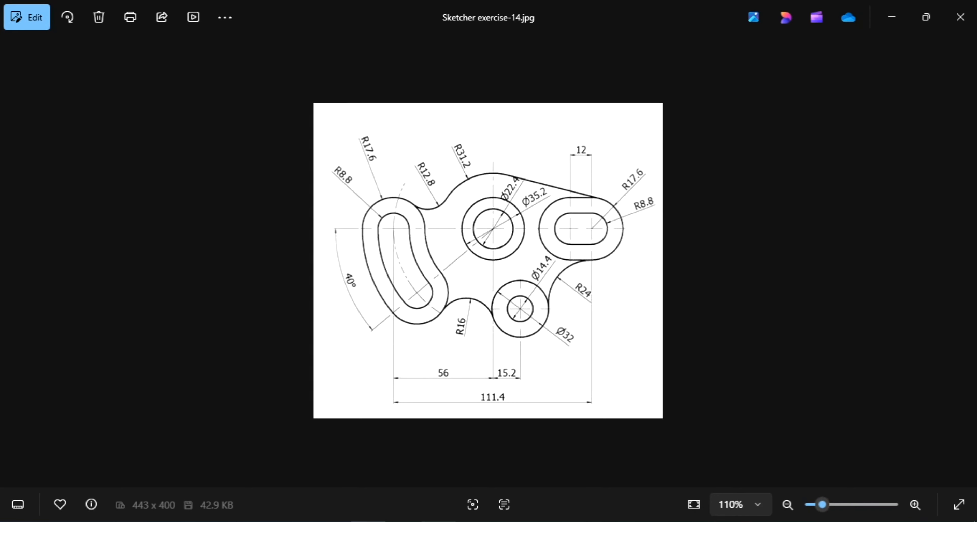
click(404, 533)
click(724, 170)
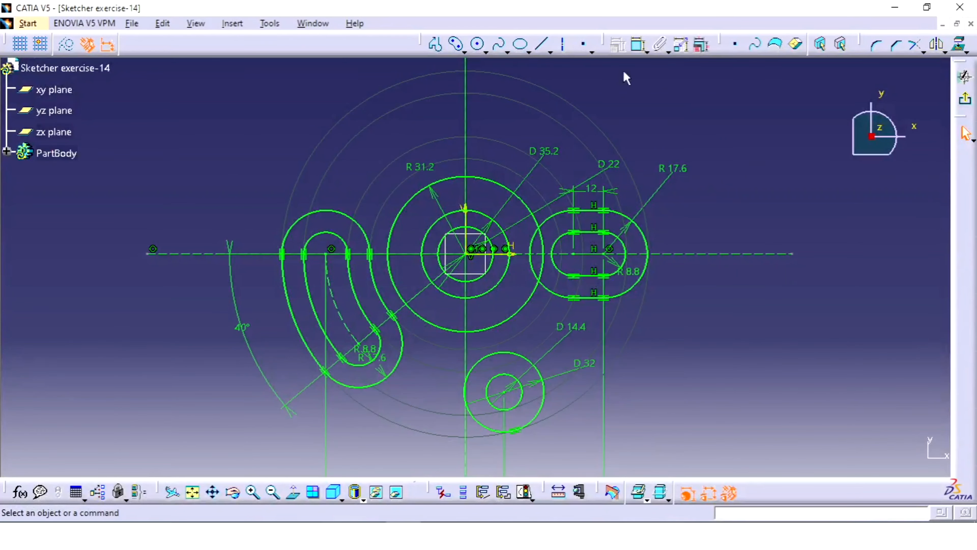
click(540, 44)
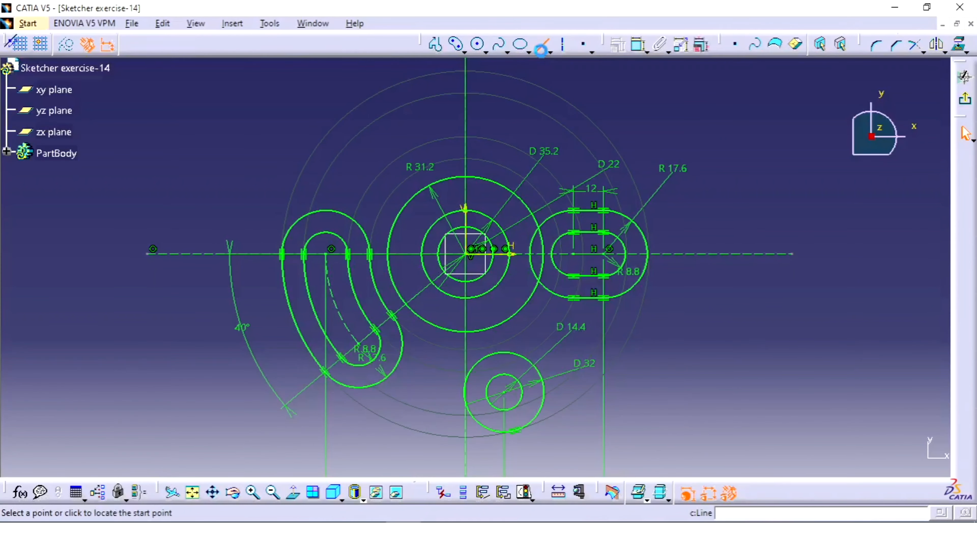
click(484, 178)
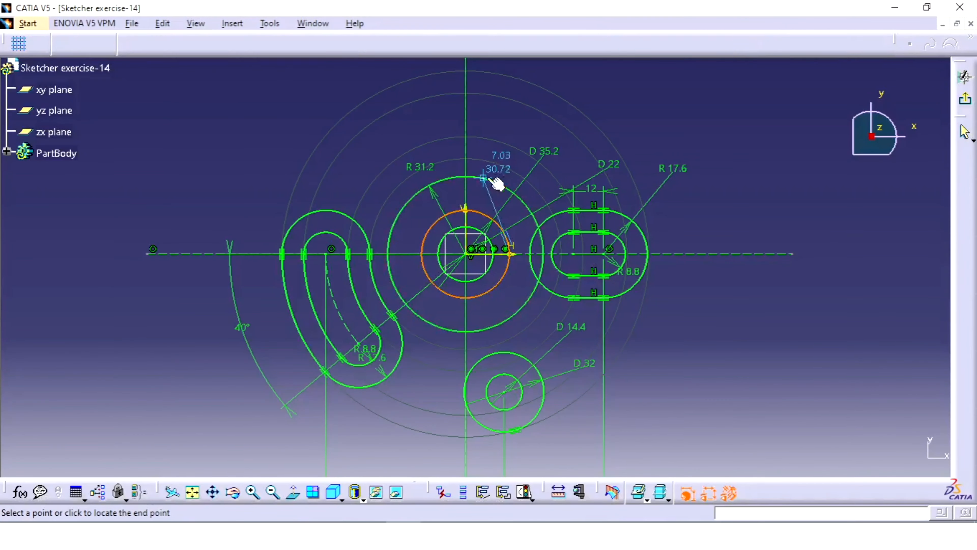
click(615, 210)
Step: Constrain the slanted line tangent to the R 31.2 circle, keeping the circle's radius constraint
middle_drag(716, 210, 539, 204)
middle_drag(445, 286, 585, 243)
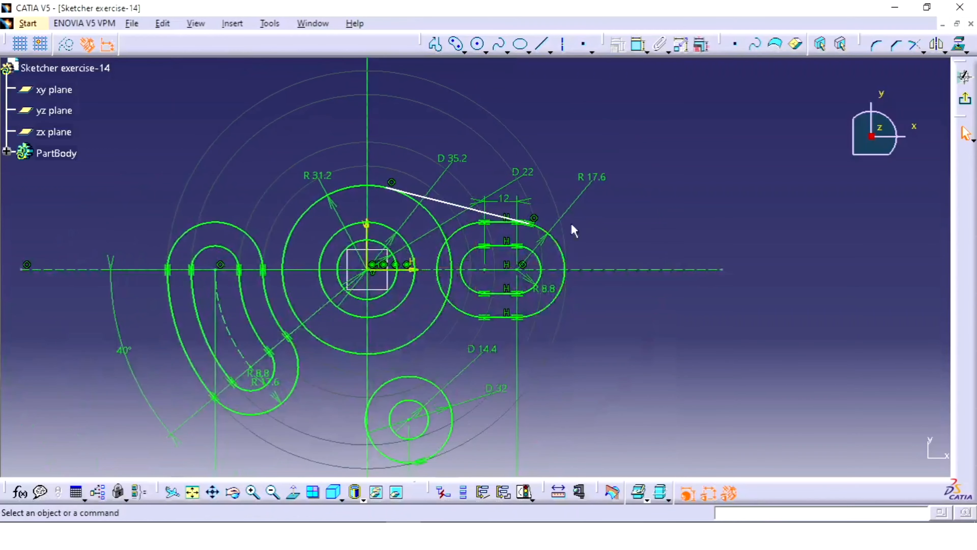
click(410, 191)
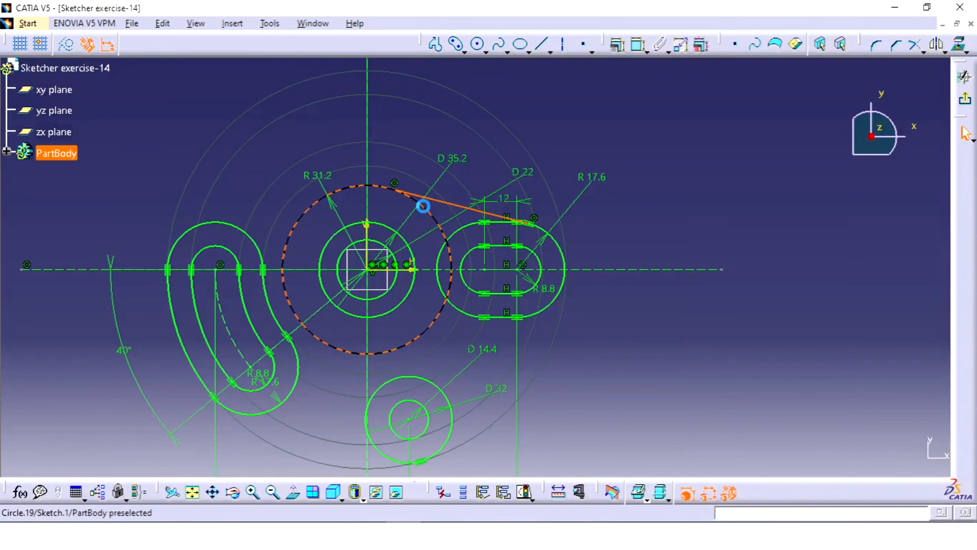
ctrl+click(421, 201)
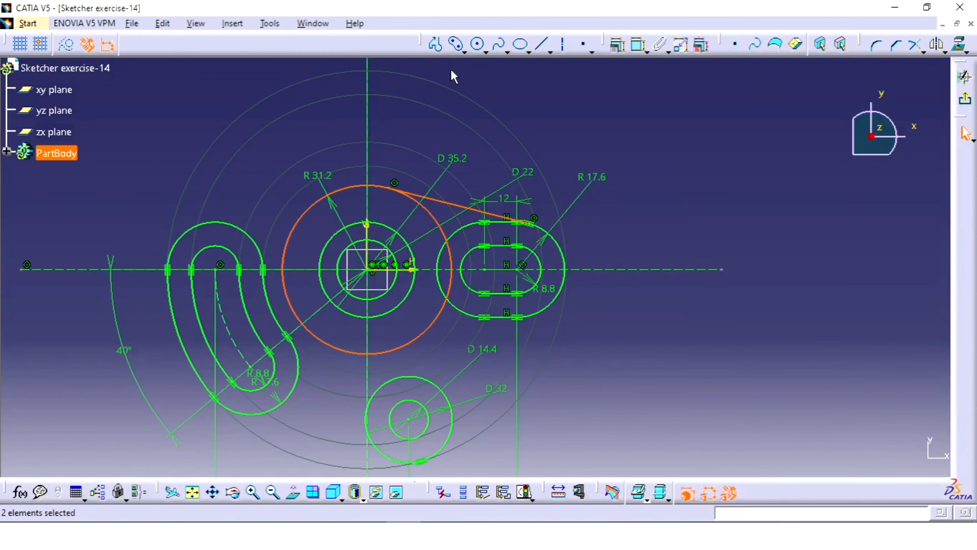
click(617, 44)
click(850, 230)
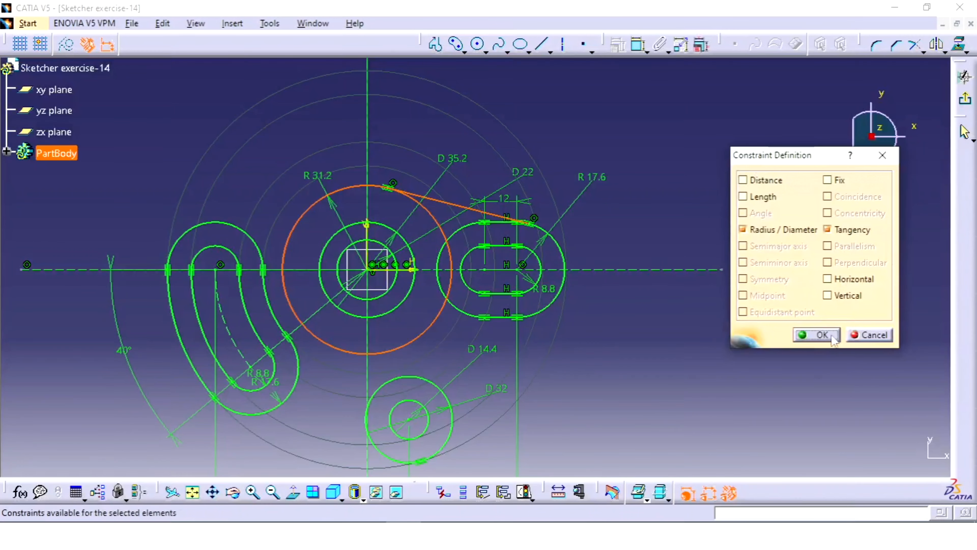
click(816, 334)
Step: Examine where the slanted line meets the R 31.2 circle and the outer straight slot, and consult the reference drawing
middle_drag(651, 196, 747, 190)
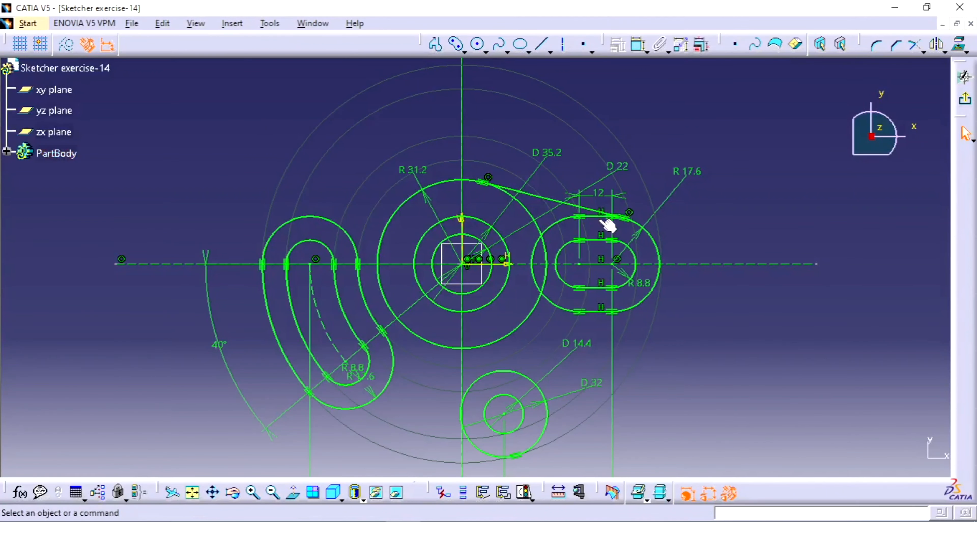
middle_drag(714, 241, 708, 183)
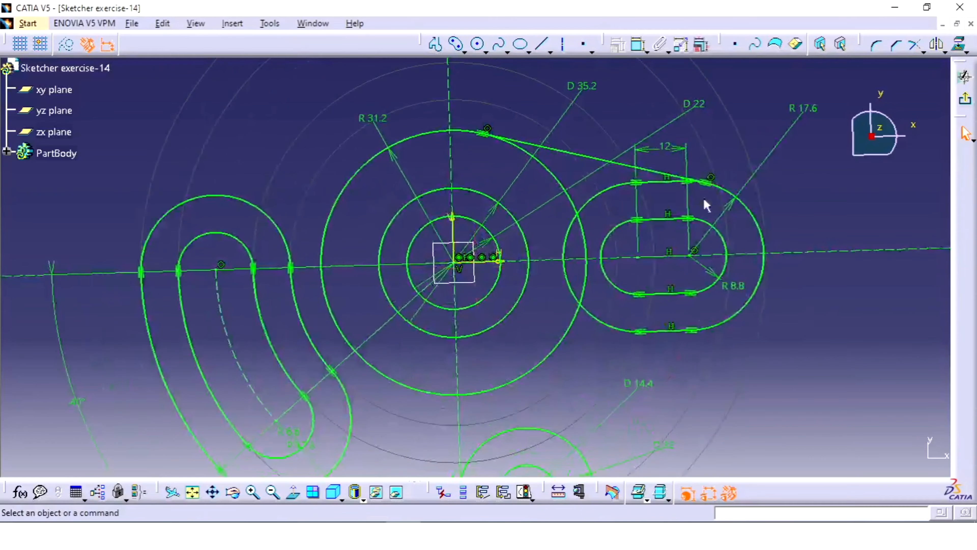
middle_drag(607, 253, 459, 323)
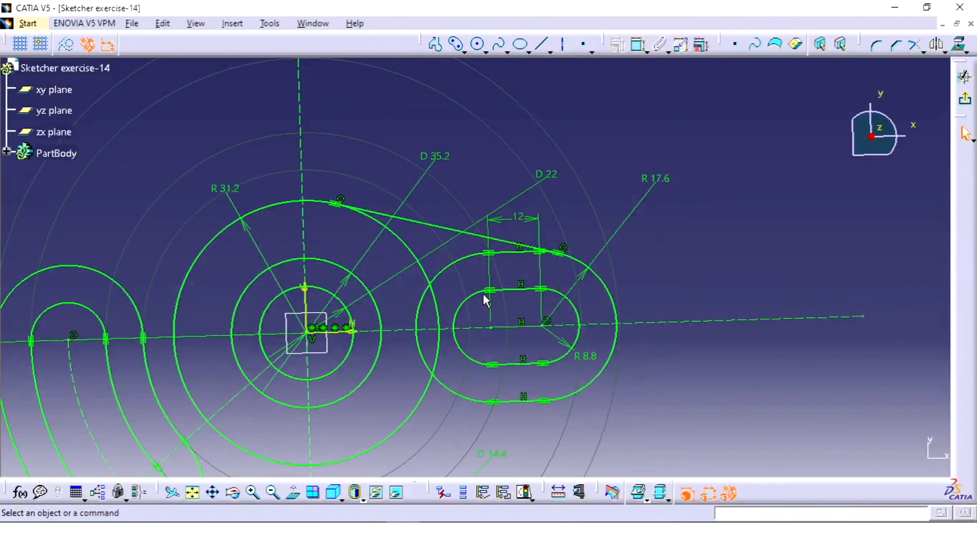
mouse_move(534, 248)
middle_down()
mouse_move(593, 119)
mouse_move(544, 420)
middle_up()
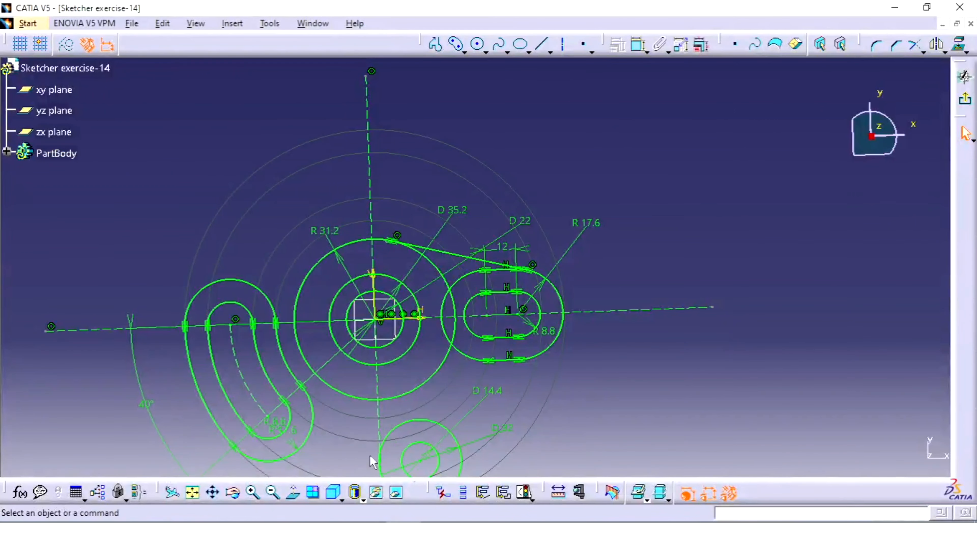
click(295, 492)
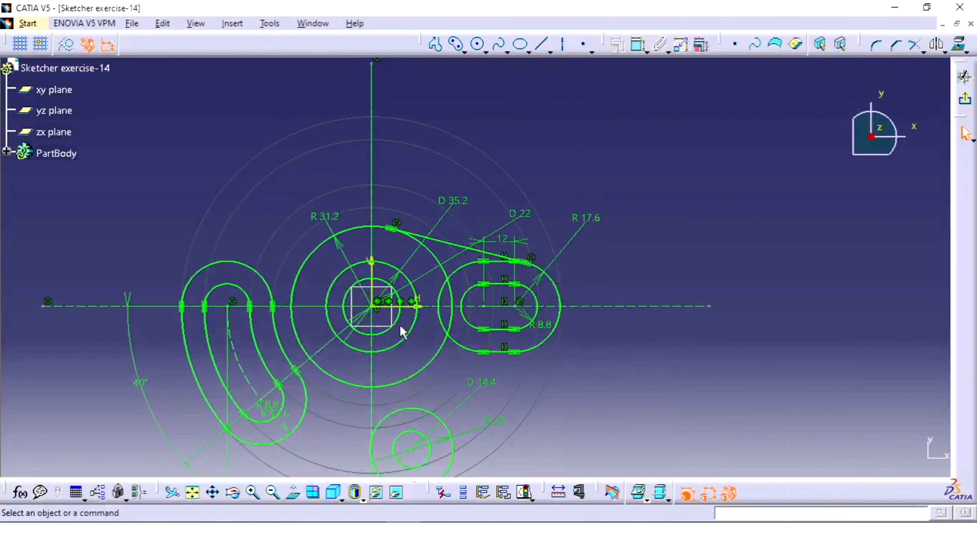
mouse_move(399, 325)
middle_down()
mouse_move(497, 273)
mouse_move(548, 267)
middle_up()
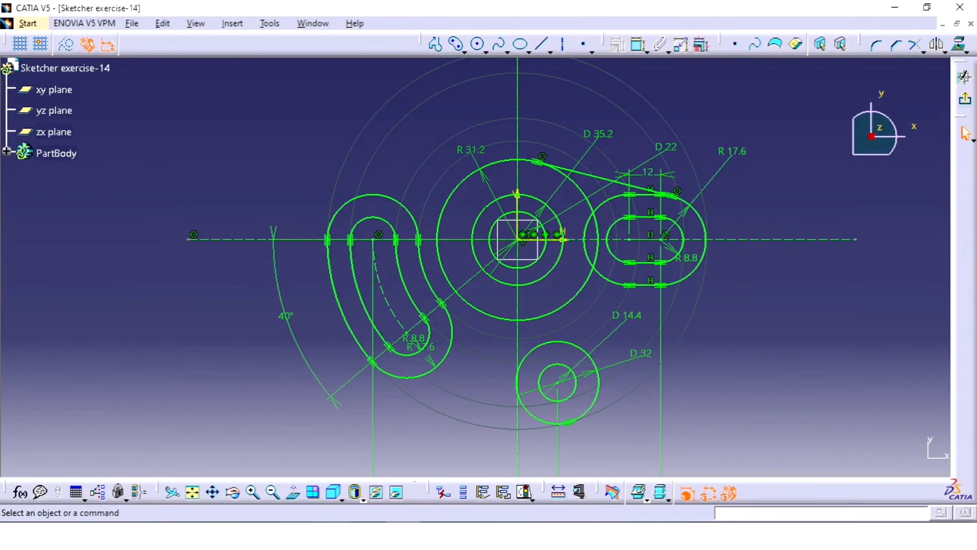
click(368, 534)
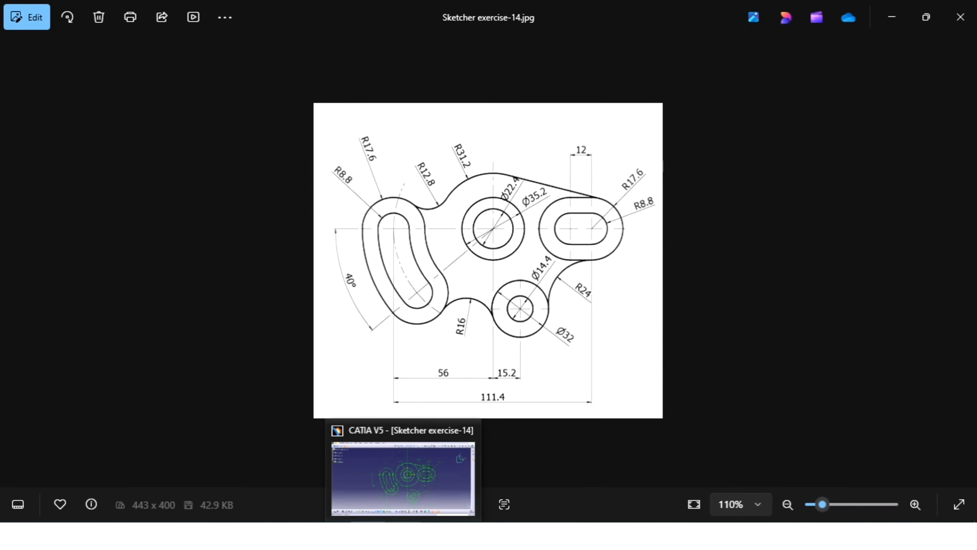
click(403, 534)
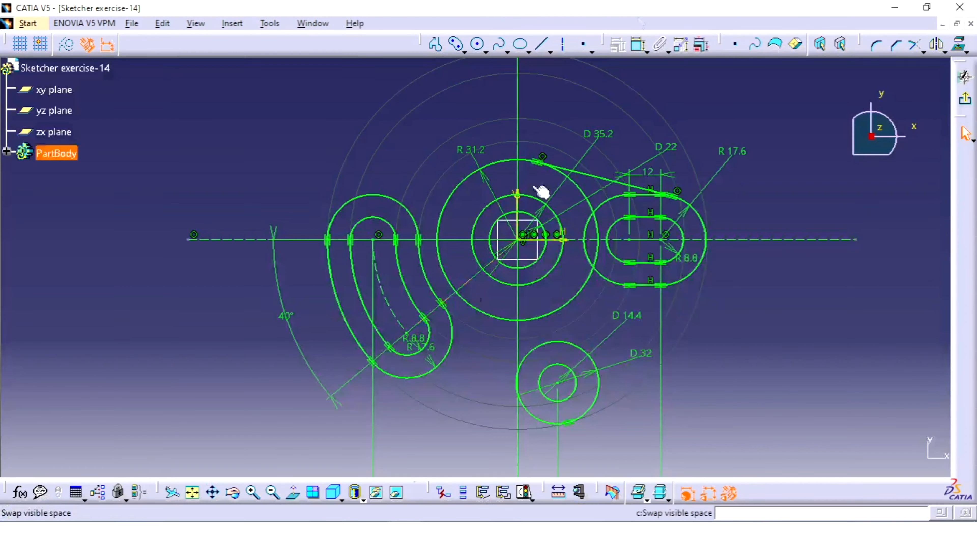
Step: Add an untrimmed corner of about 26.1 mm radius between the R 31.2 circle and the outer curved slot's upper arc
click(876, 47)
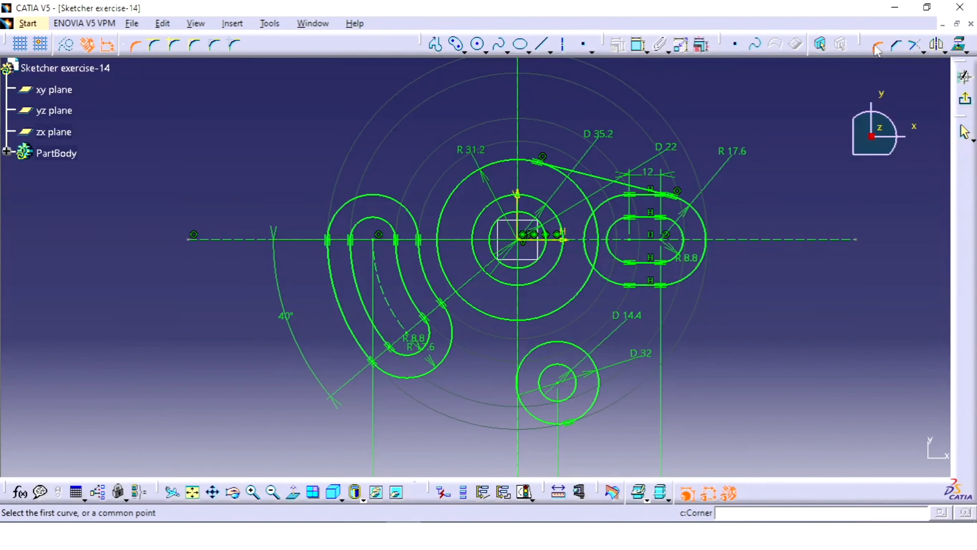
click(174, 46)
click(444, 200)
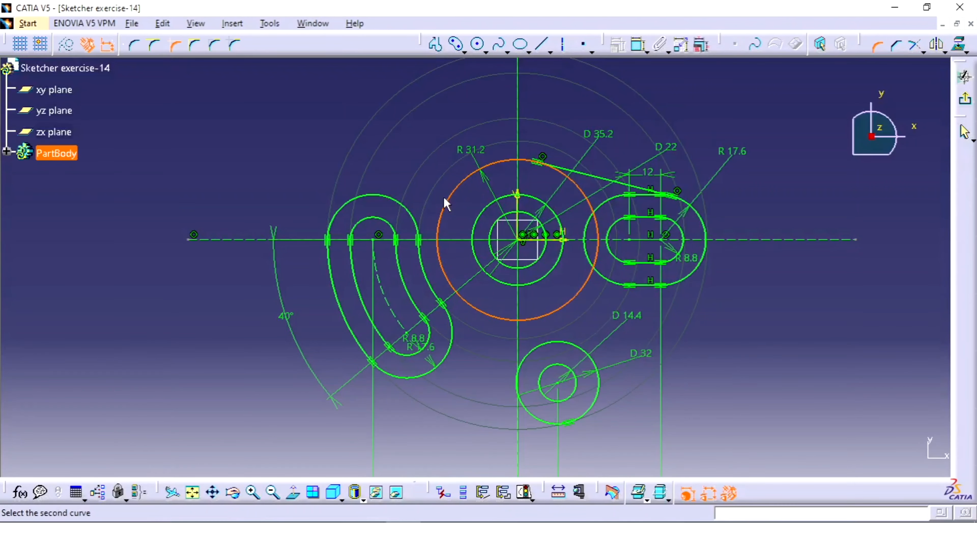
click(411, 207)
click(442, 215)
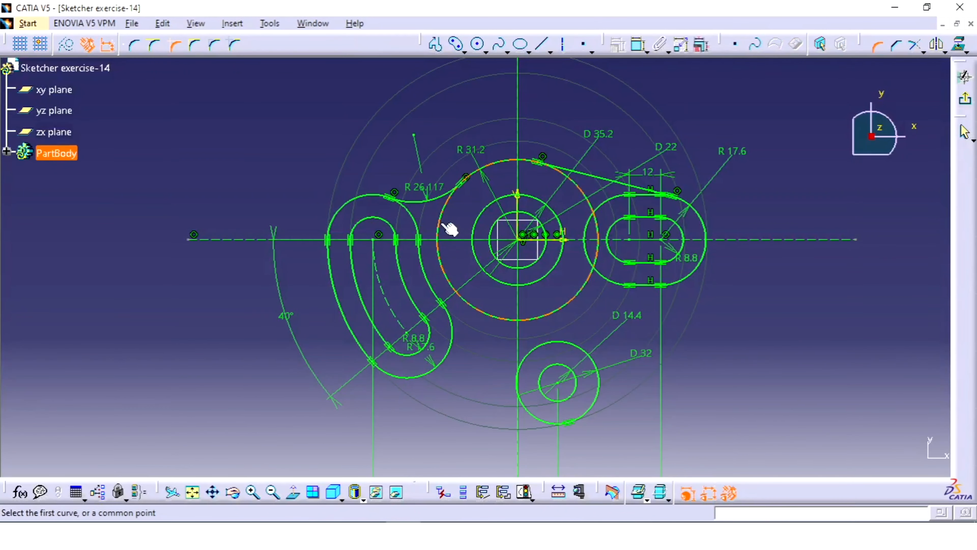
Step: Add an untrimmed corner of about 22.1 mm radius between the outer curved slot's lower end arc and the D 32 circle
click(447, 360)
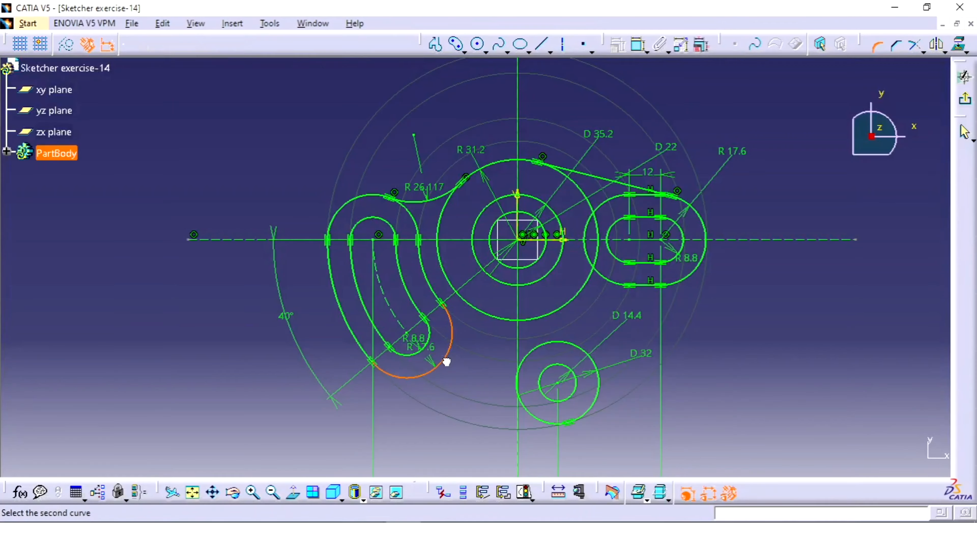
click(531, 361)
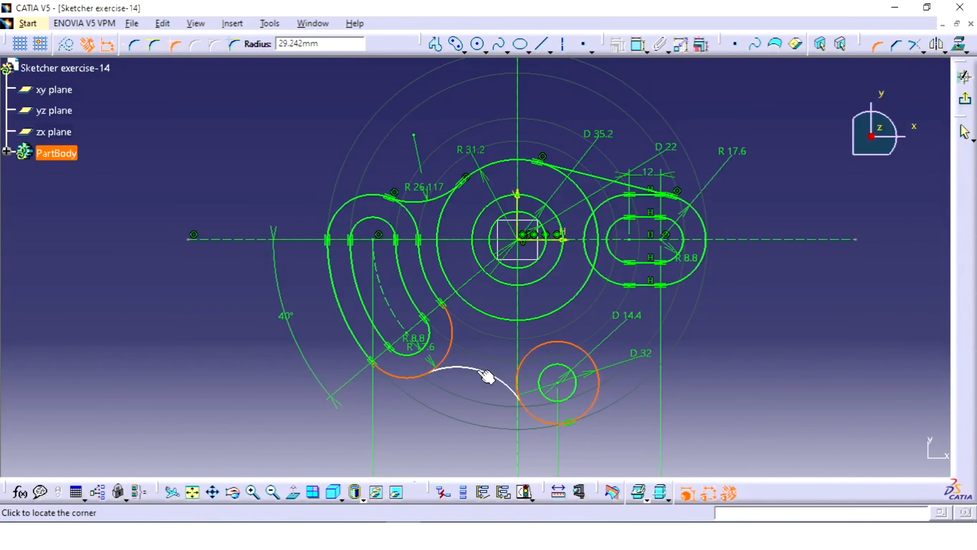
click(492, 365)
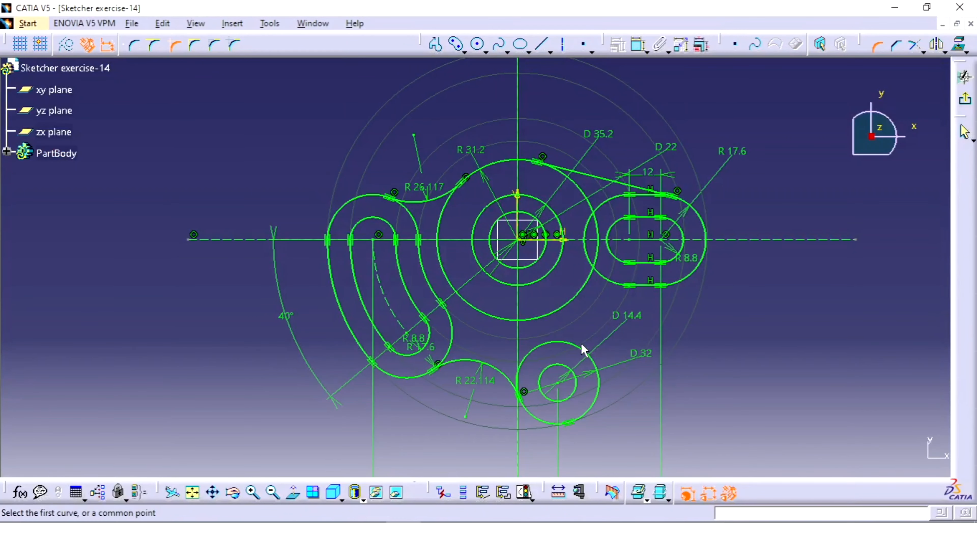
Step: Consult the reference drawing, and add an untrimmed corner of about 26.4 mm radius between the D 32 circle and the outer straight slot's lower line
click(369, 535)
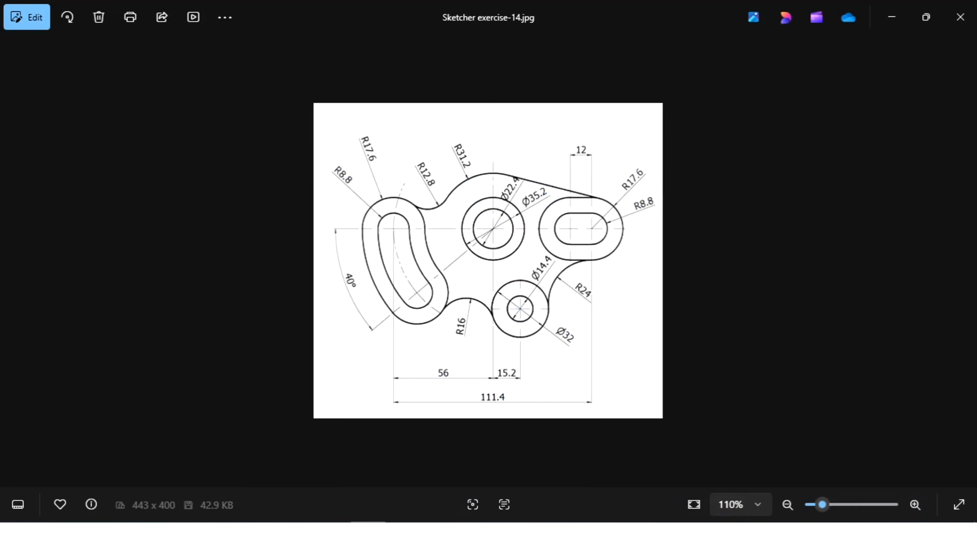
click(403, 535)
click(588, 354)
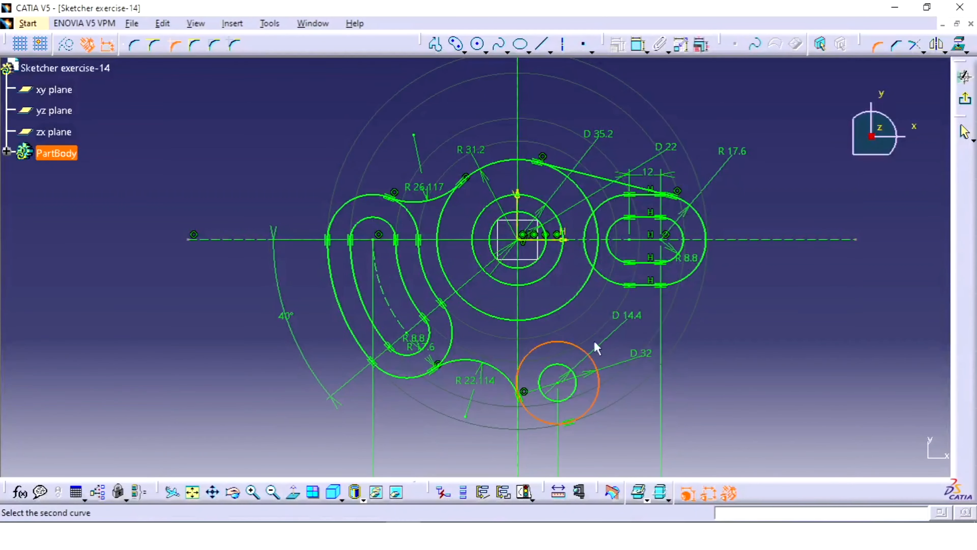
click(658, 288)
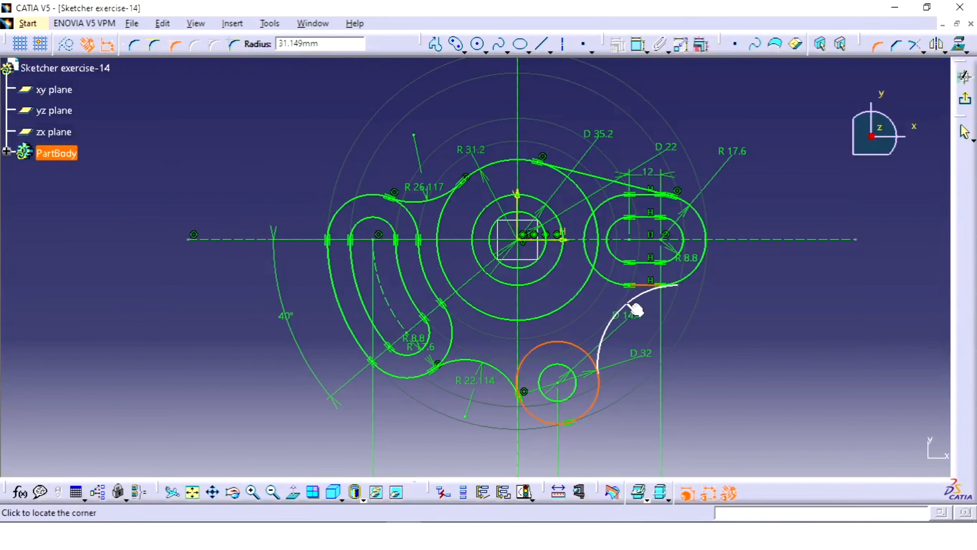
click(623, 308)
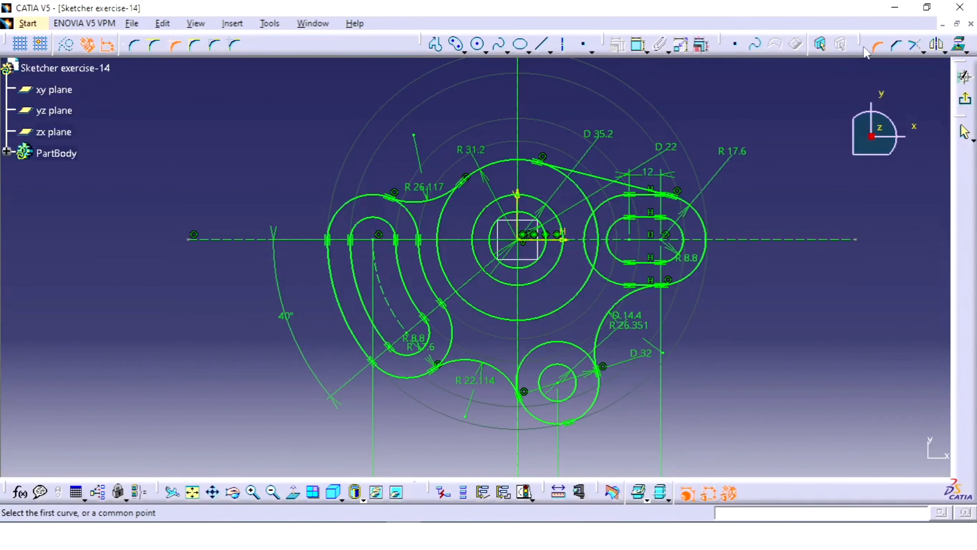
click(876, 46)
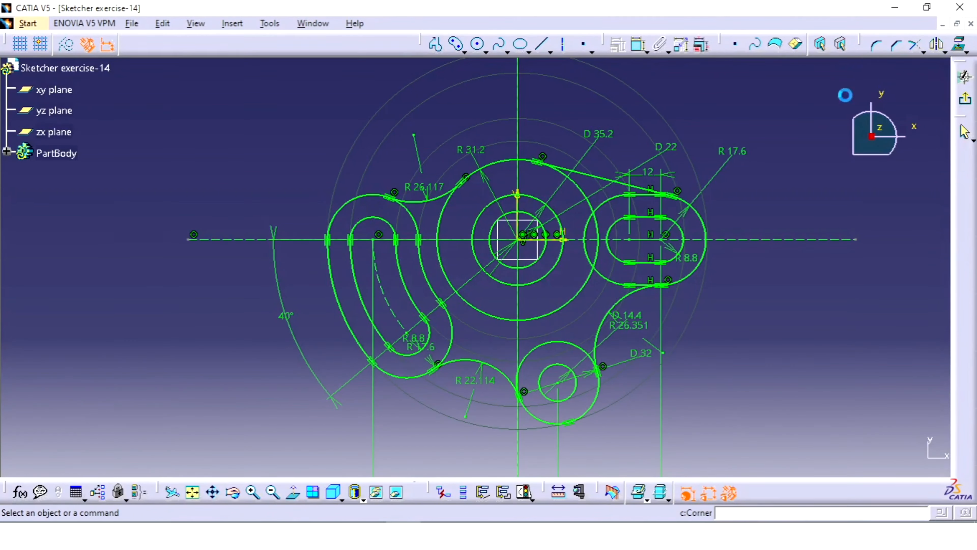
Step: Open the Edit Multi-Constraint dialog and set the radius of the corner between the curved slot and the R 31.2 circle to 12.8 mm
click(702, 45)
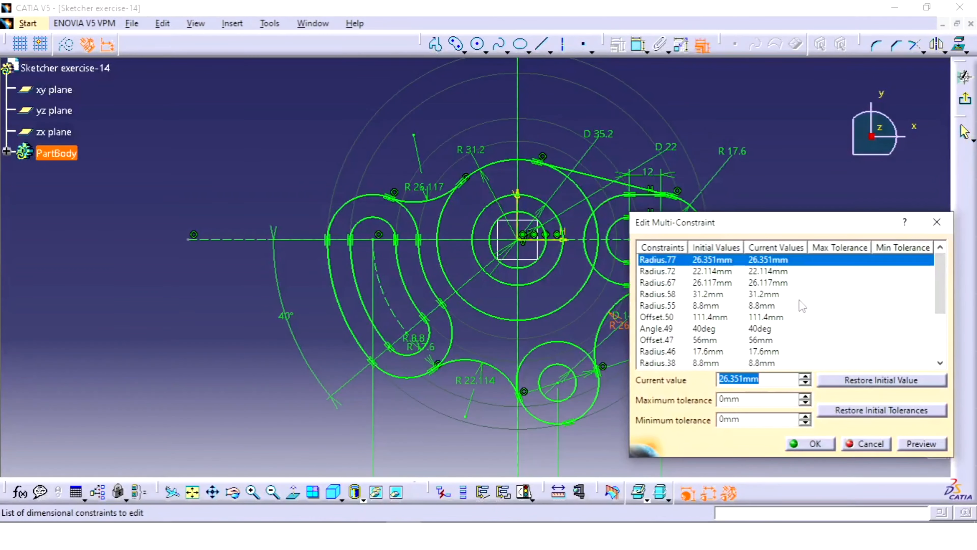
click(421, 184)
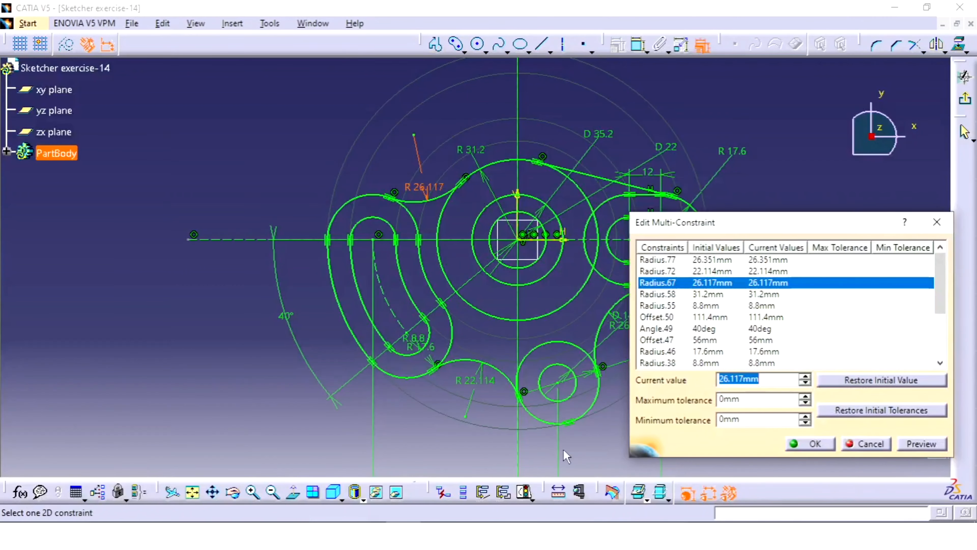
click(369, 534)
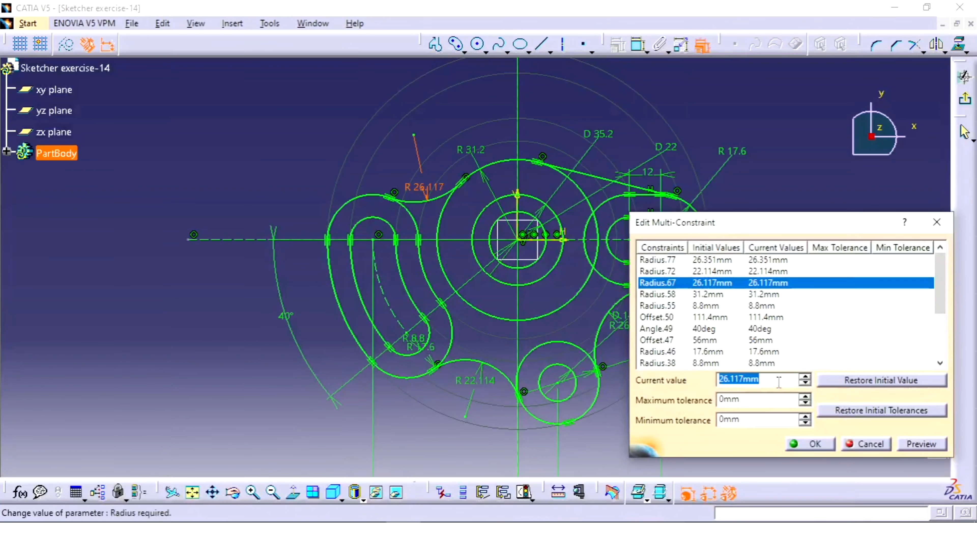
mouse_move(779, 383)
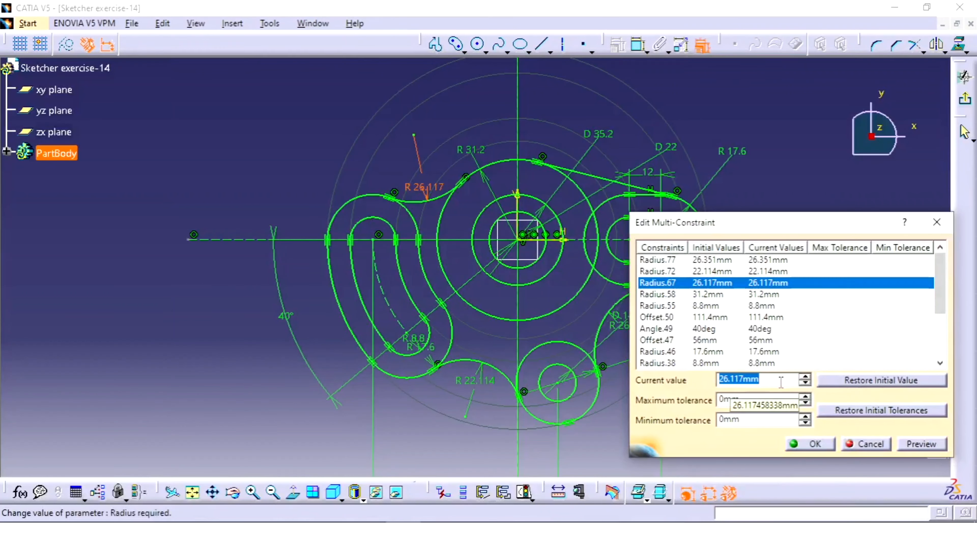
text(12.8)
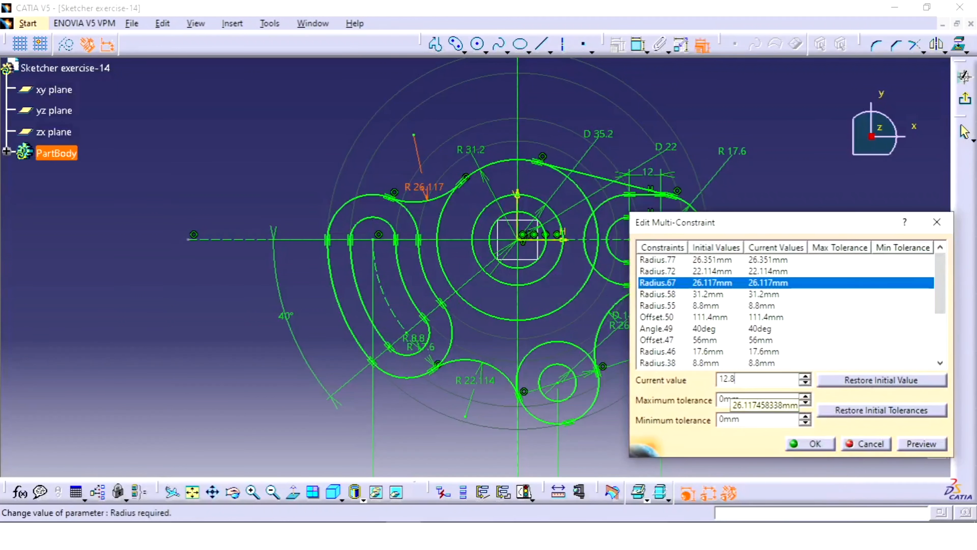
Step: Set the corner radius between the curved slot and D 32 circle to 16 mm, and between that circle and the straight slot to 24 mm
click(770, 268)
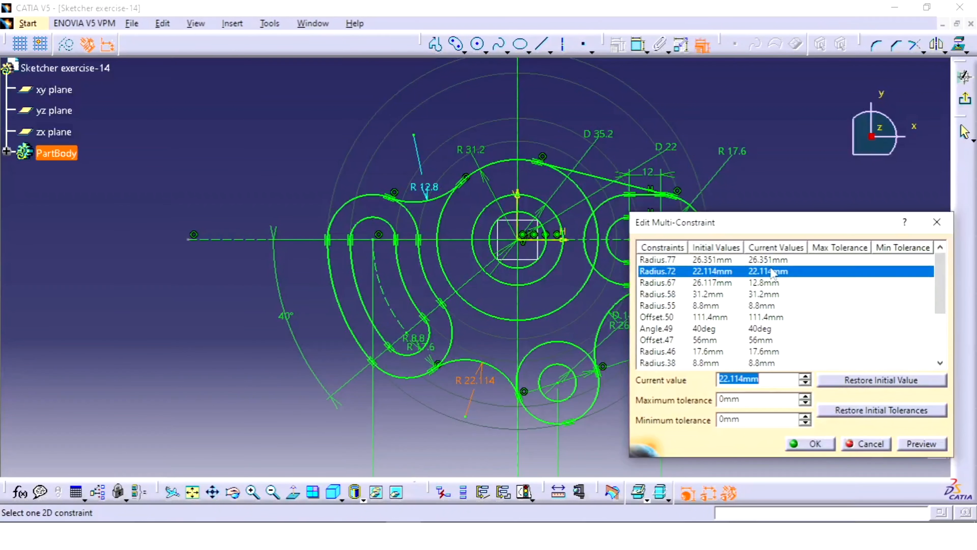
text(16)
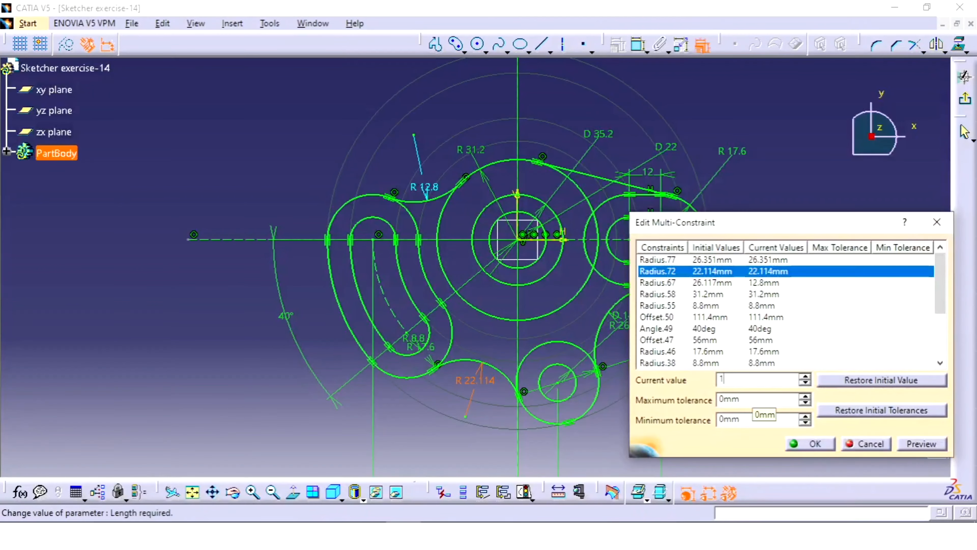
click(760, 282)
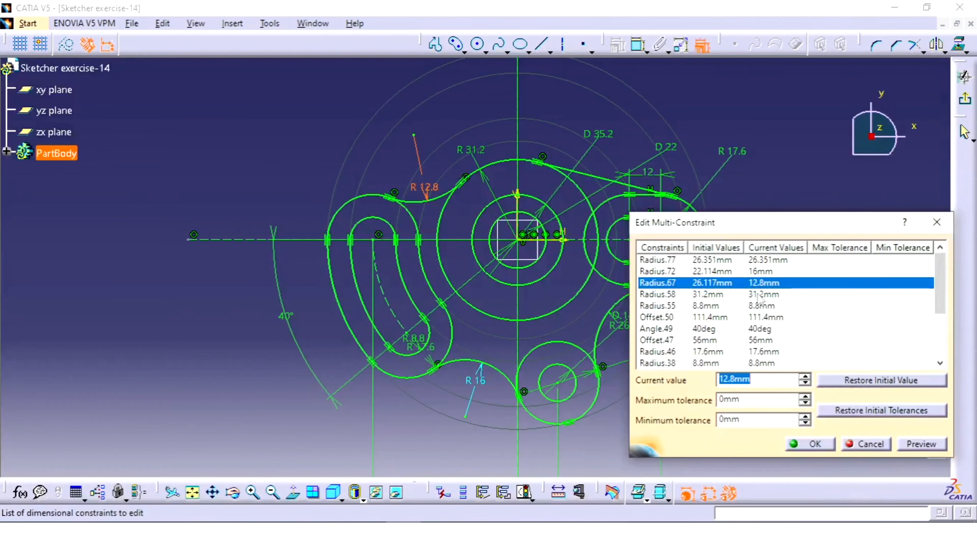
click(768, 259)
text(24)
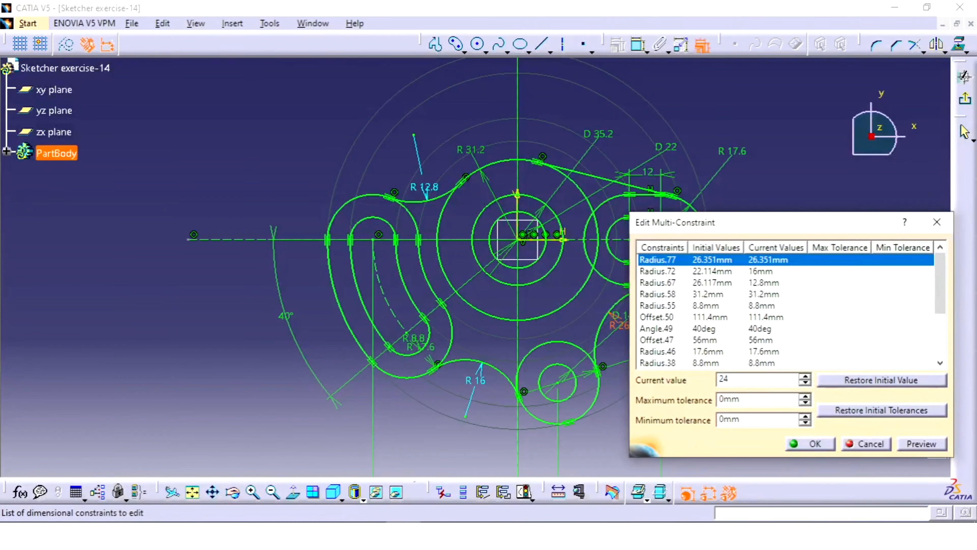
key(Return)
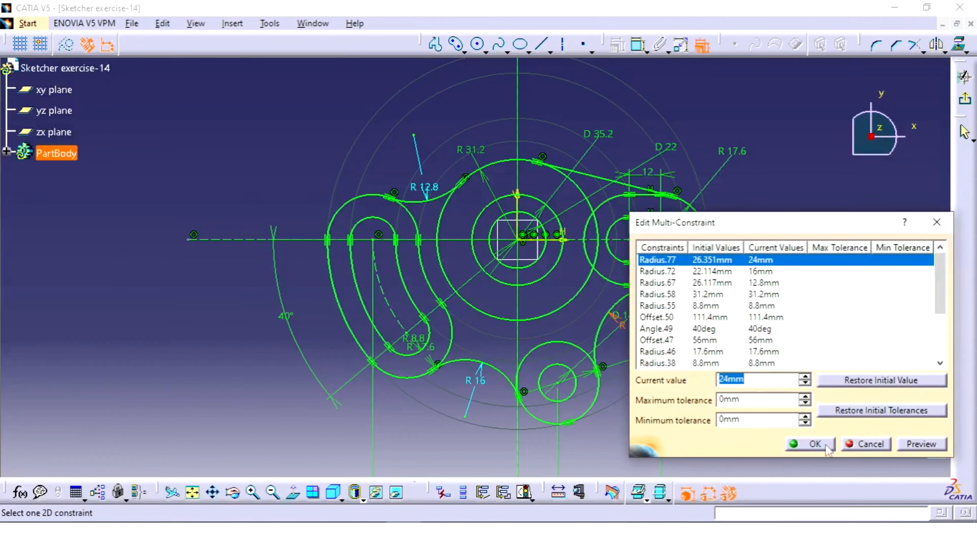
click(809, 443)
Step: Consult the reference drawing, and Quick Trim the R 31.2 circle, keeping only the upper arc between the R 12.8 corner and the tangent line
mouse_move(768, 364)
middle_down()
mouse_move(769, 318)
mouse_move(709, 288)
mouse_move(699, 323)
middle_up()
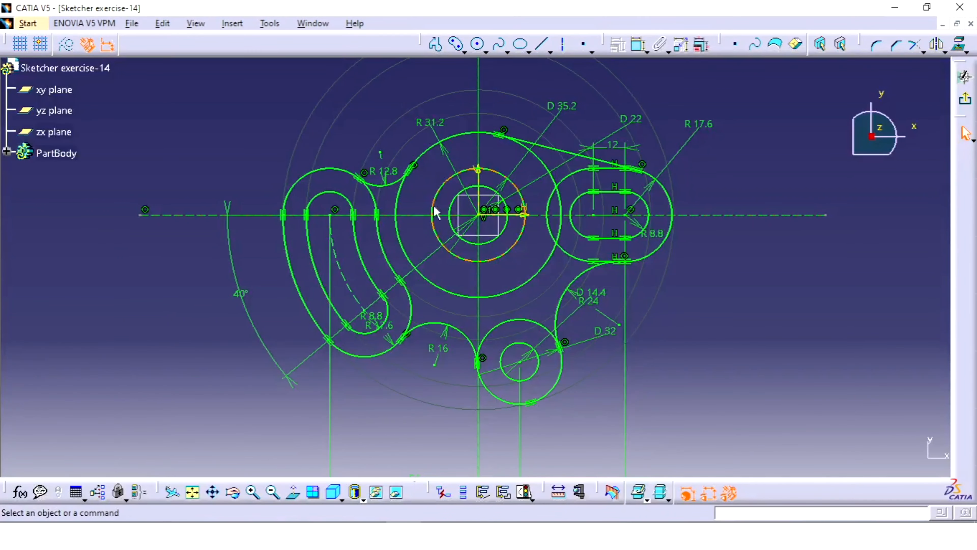
mouse_move(381, 519)
click(370, 471)
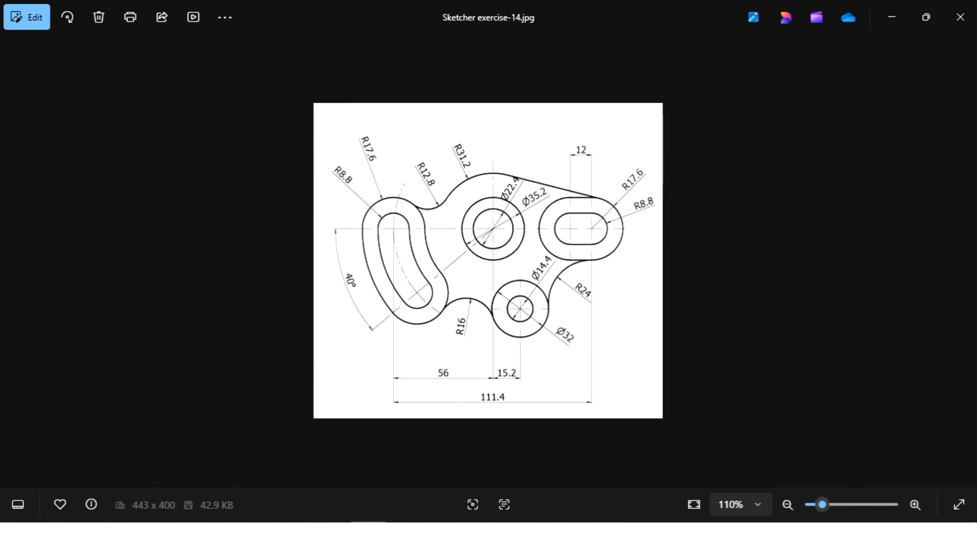
key(alt+Tab)
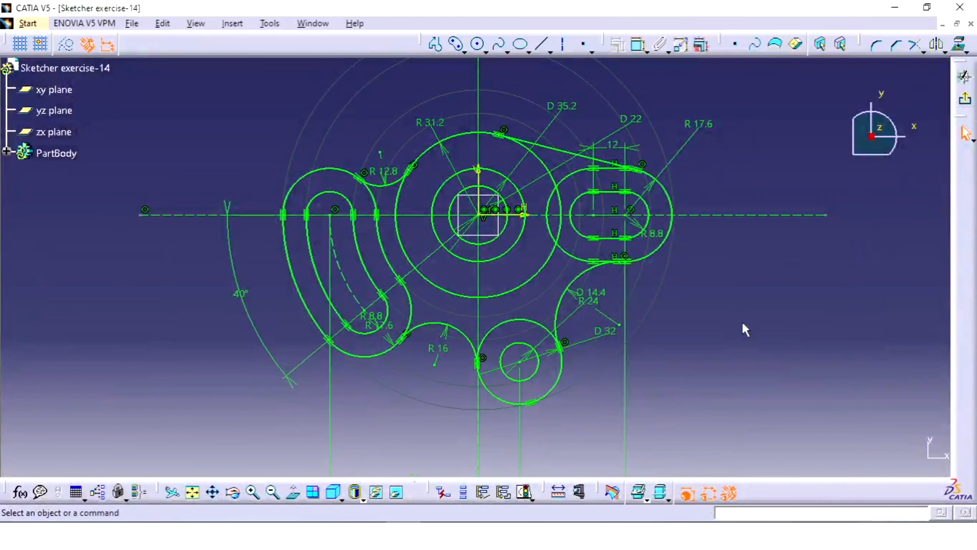
click(934, 48)
click(925, 52)
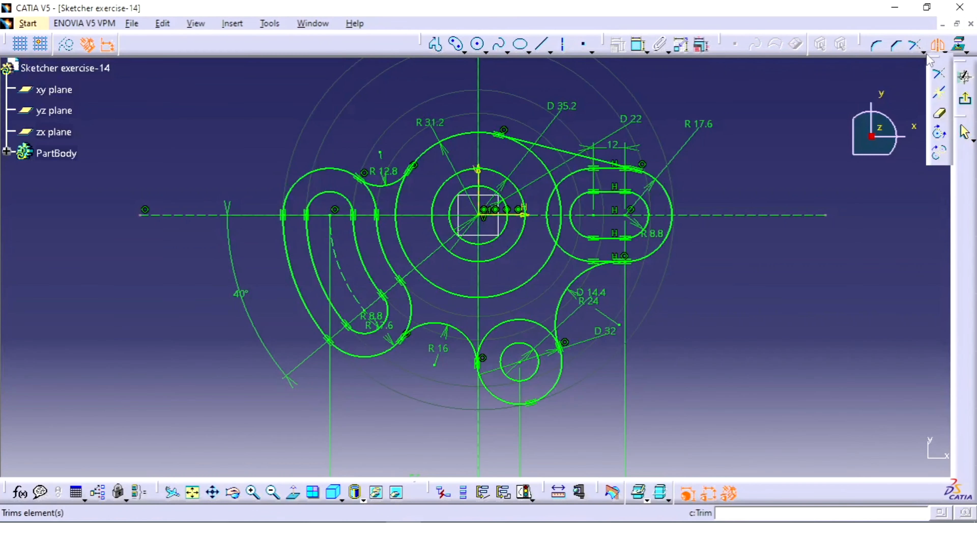
click(941, 116)
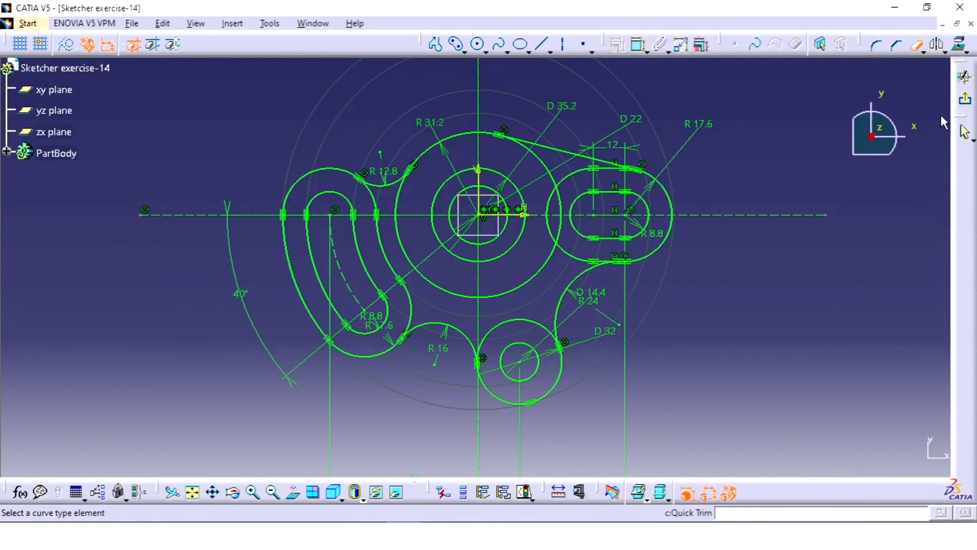
click(537, 158)
click(560, 194)
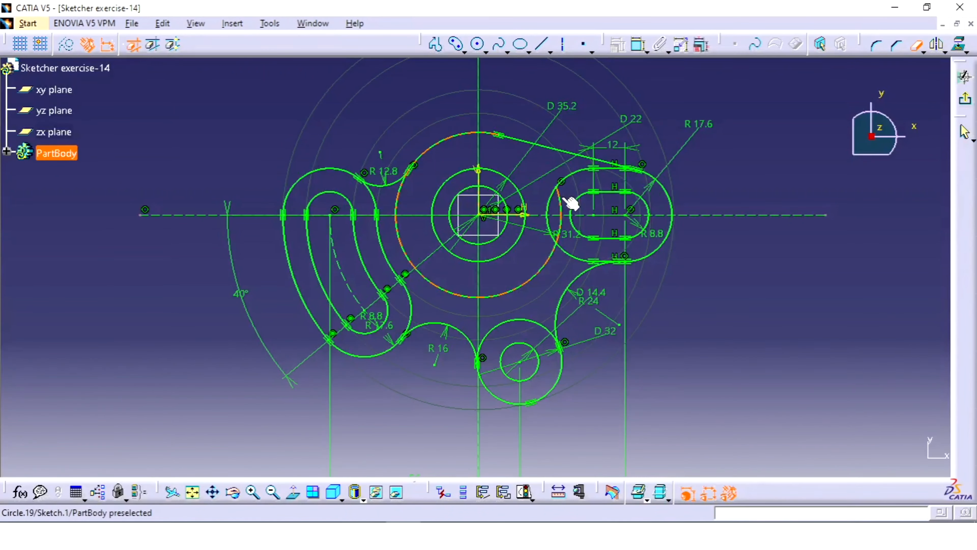
click(563, 232)
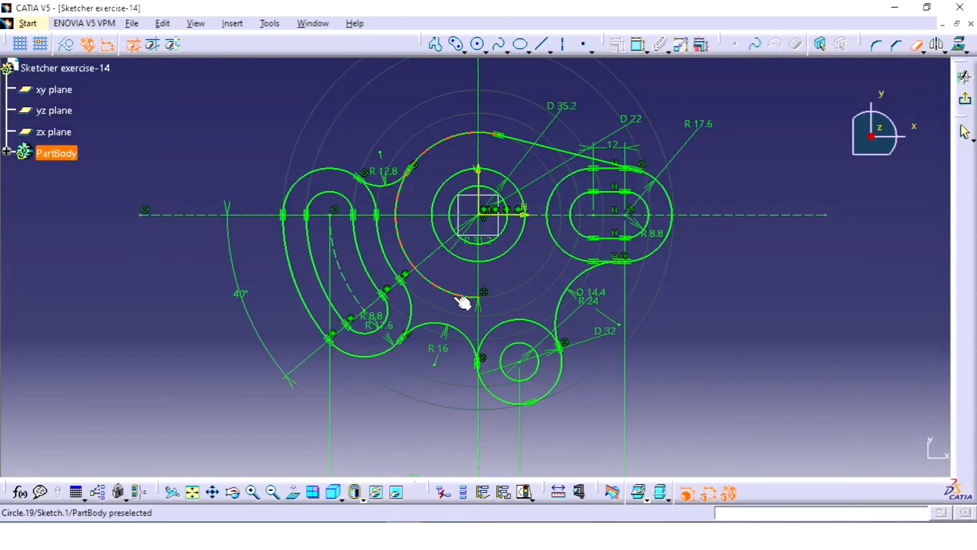
click(466, 300)
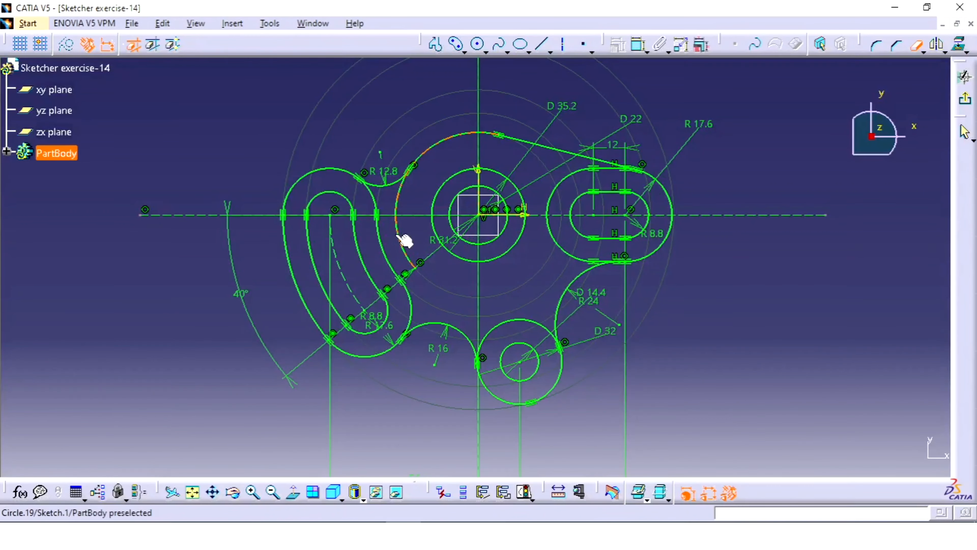
click(403, 239)
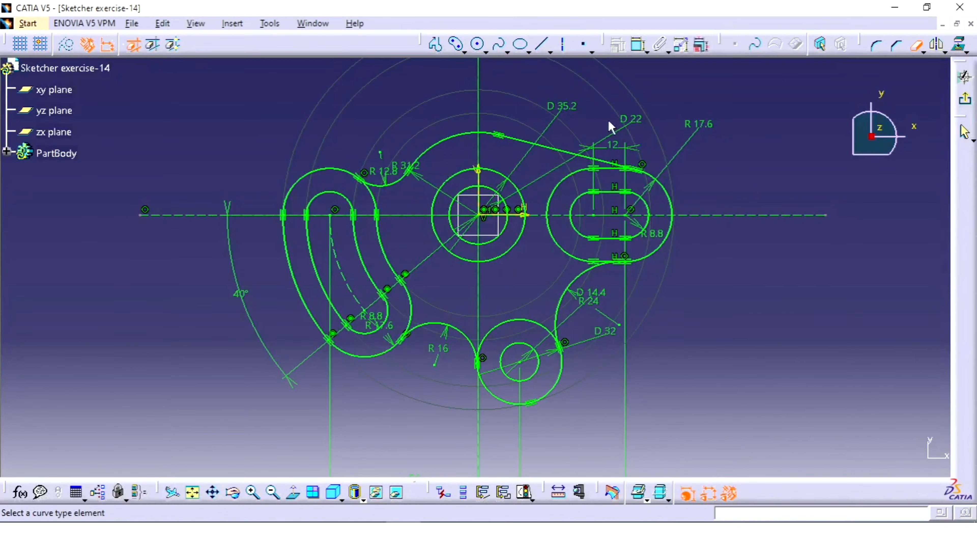
click(917, 45)
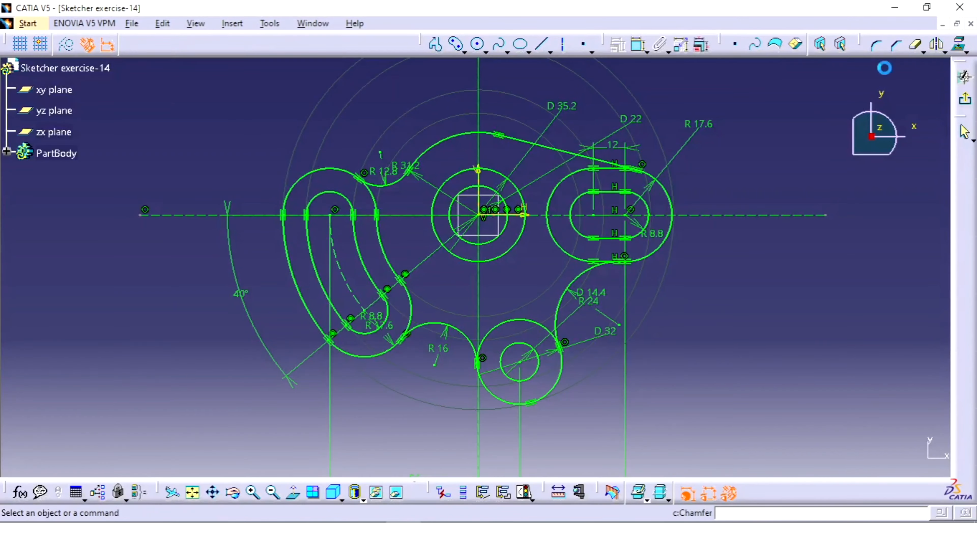
mouse_move(756, 179)
middle_down()
mouse_move(744, 214)
mouse_move(749, 187)
middle_up()
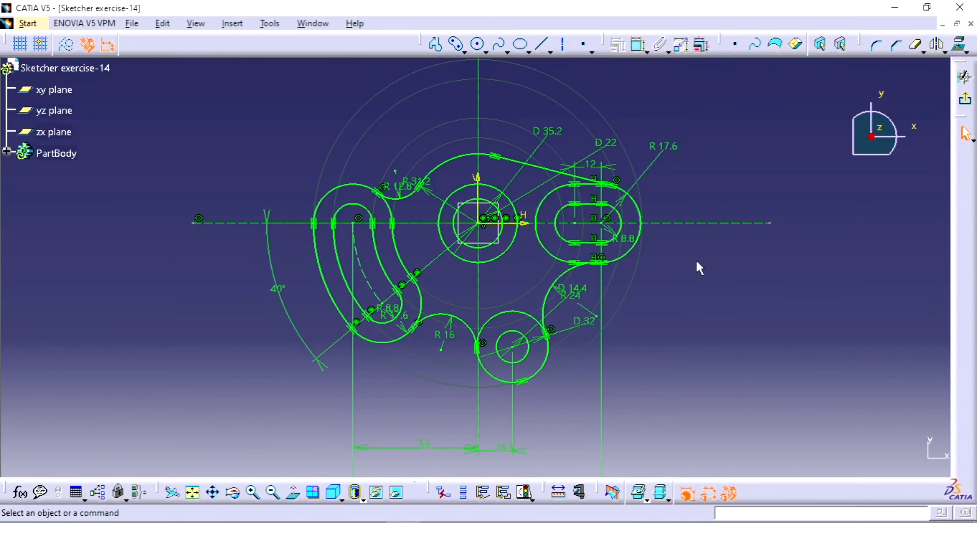
mouse_move(527, 346)
middle_down()
mouse_move(530, 293)
mouse_move(522, 320)
middle_up()
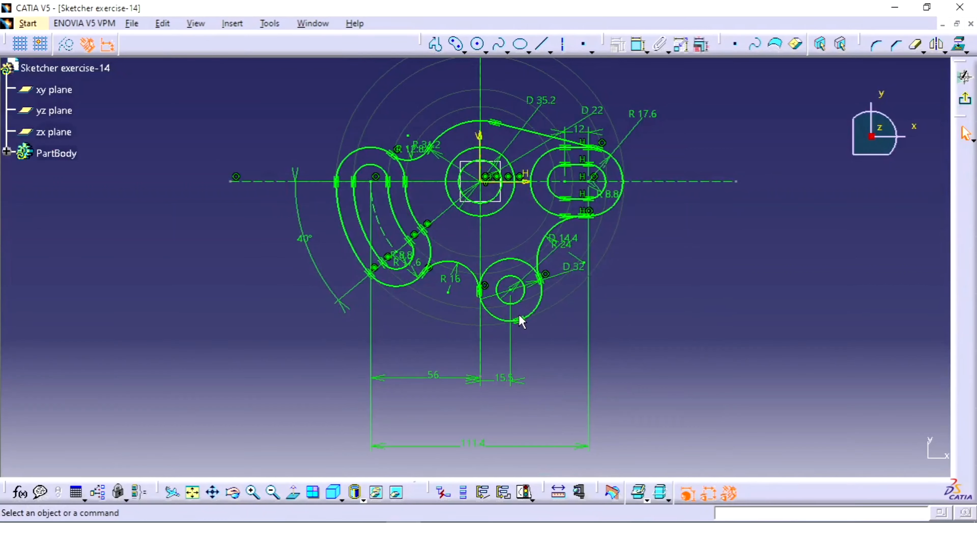